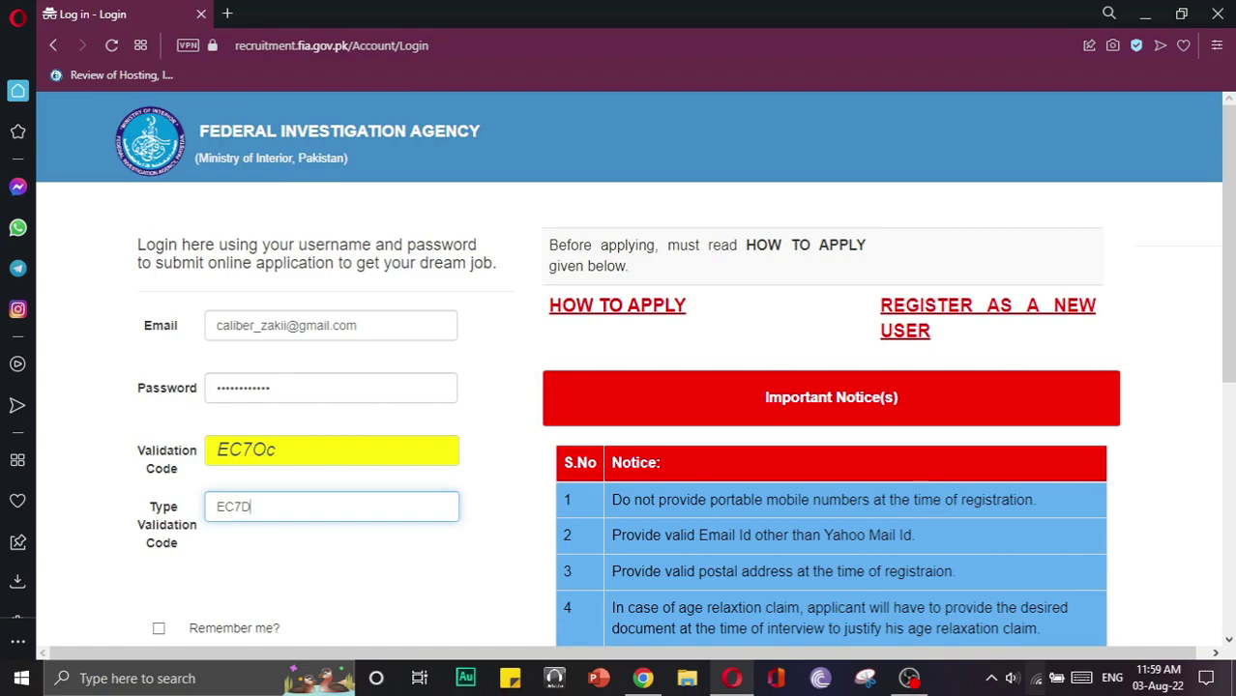
# - Try to log in with the entered email, password and validation code
pyautogui.scroll(-2, 242, 538)
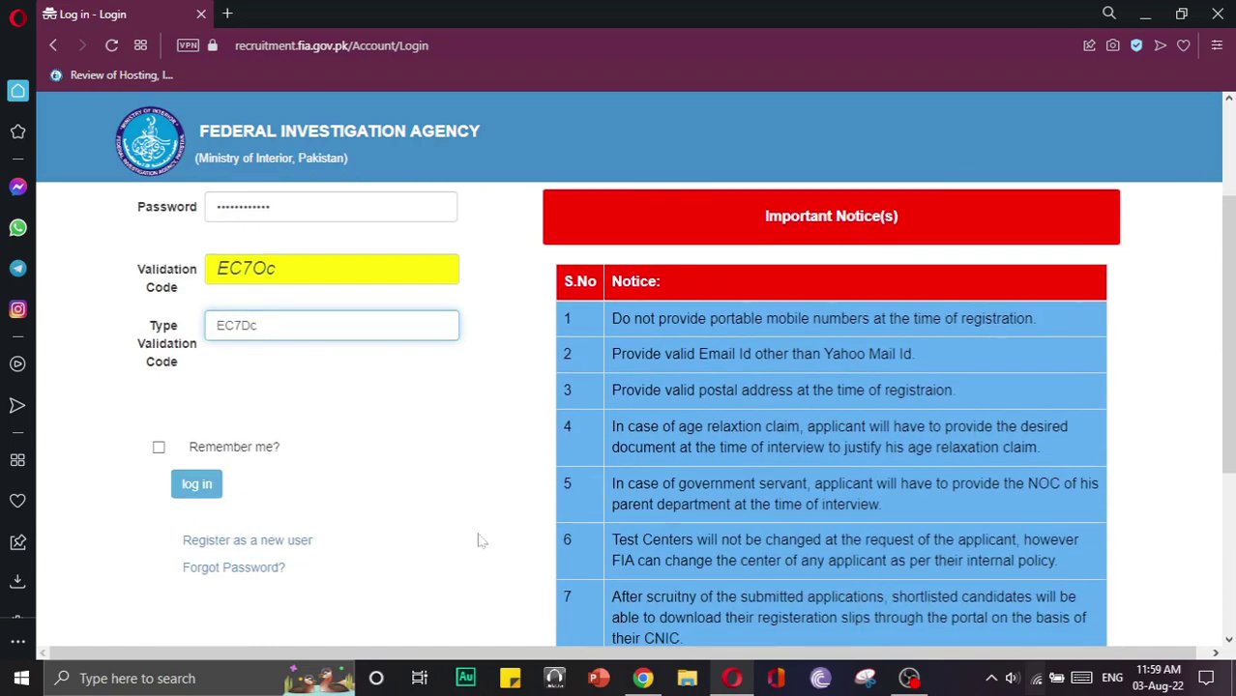
pyautogui.scroll(2, 481, 542)
pyautogui.scroll(-2, 620, 425)
pyautogui.scroll(-1, 620, 424)
pyautogui.press('Return')
# - Review the Important Notice(s) table, highlighting the notices on portable mobile numbers and on which device to use for applying online
pyautogui.moveTo(621, 228); pyautogui.dragTo(1025, 230)
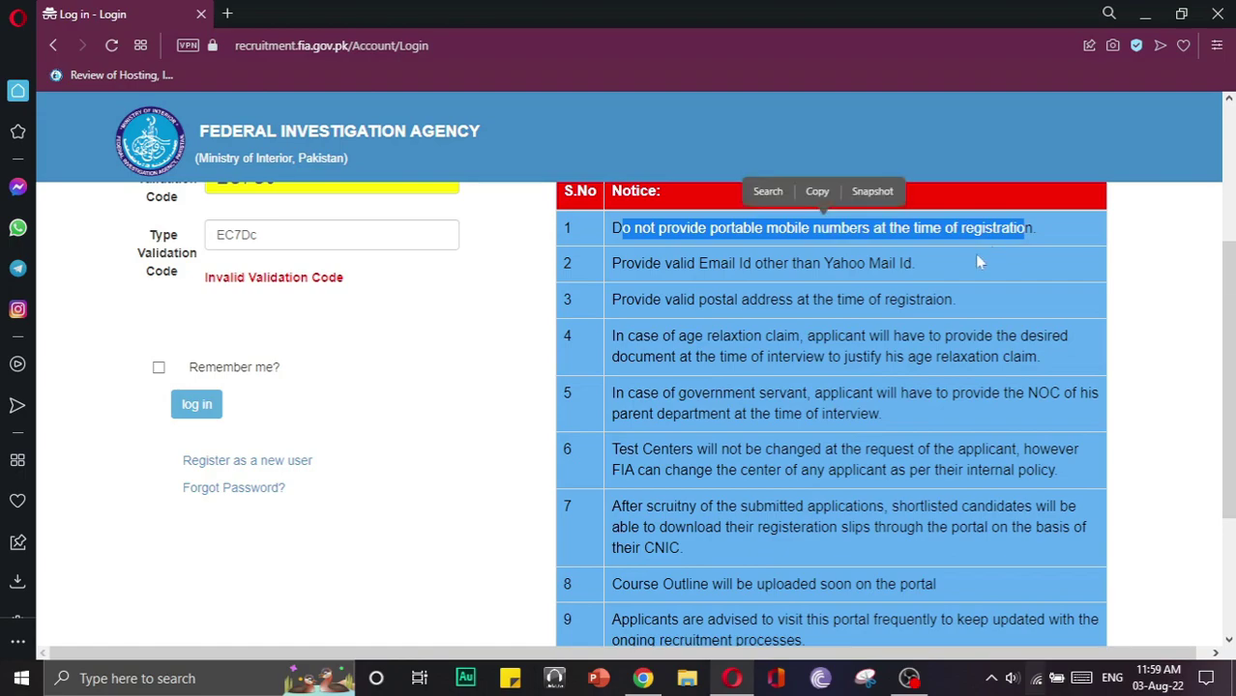
pyautogui.click(977, 261)
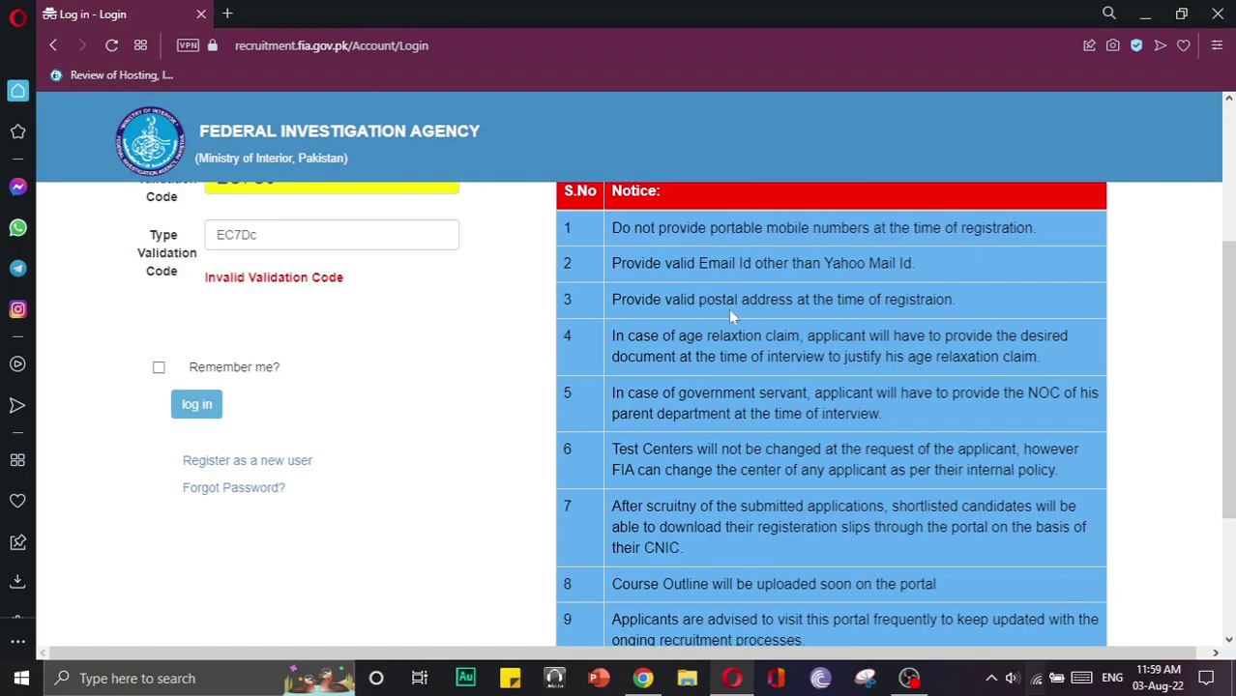
pyautogui.scroll(-3, 720, 414)
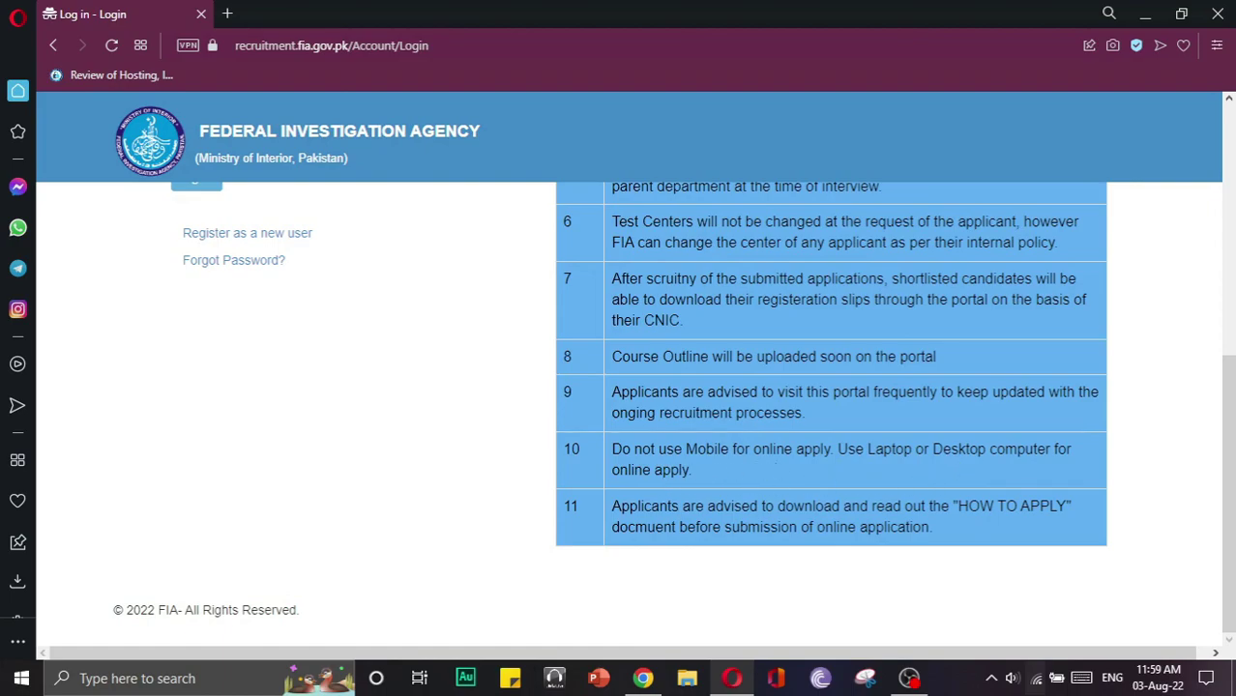
pyautogui.moveTo(611, 448); pyautogui.dragTo(830, 450)
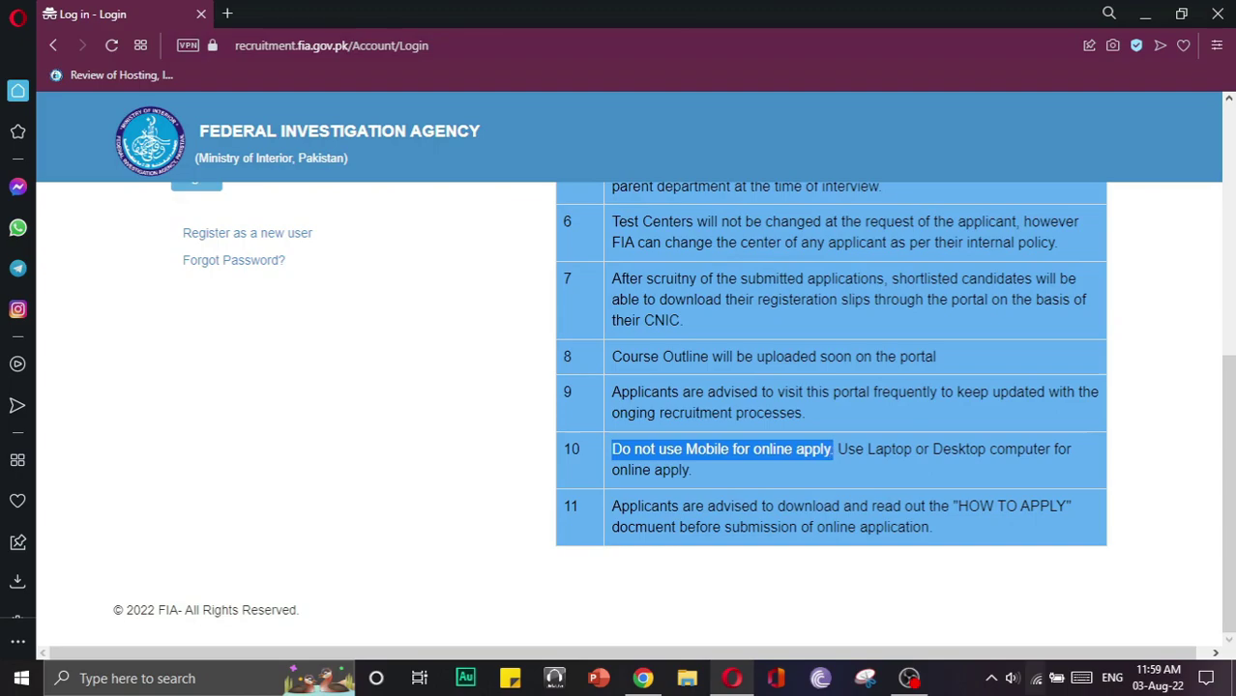
pyautogui.click(841, 466)
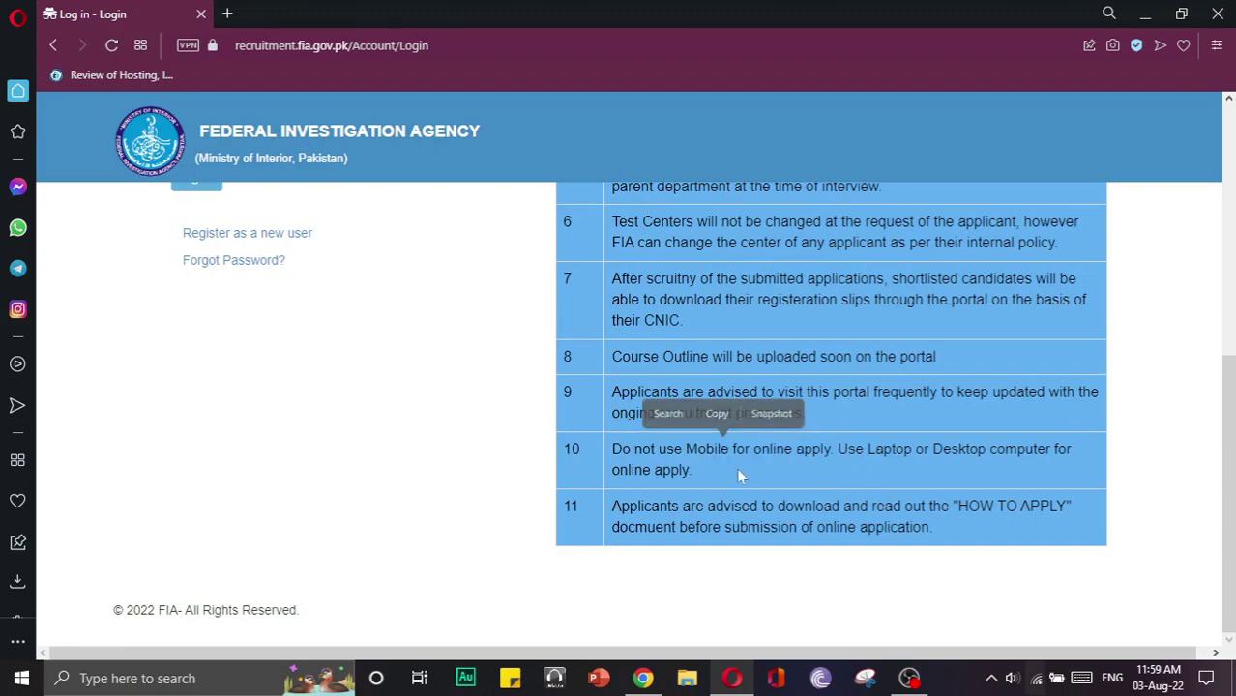
pyautogui.moveTo(845, 449); pyautogui.dragTo(1016, 477)
pyautogui.click(851, 555)
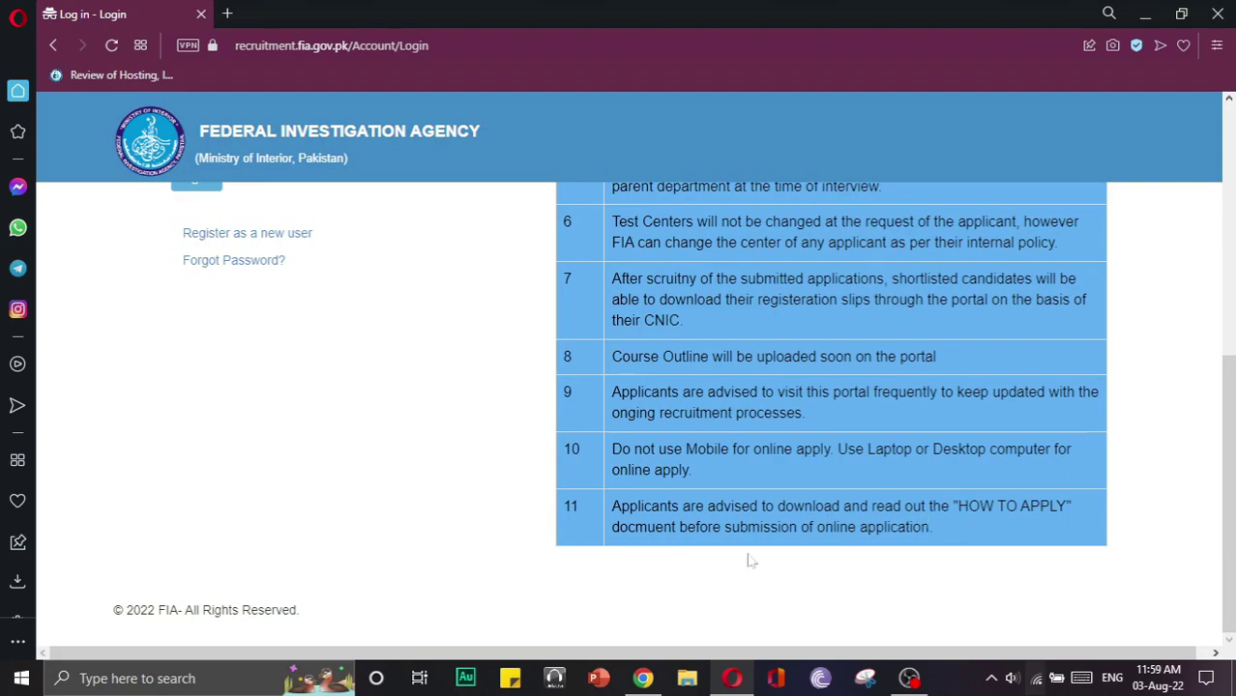
pyautogui.scroll(5, 728, 554)
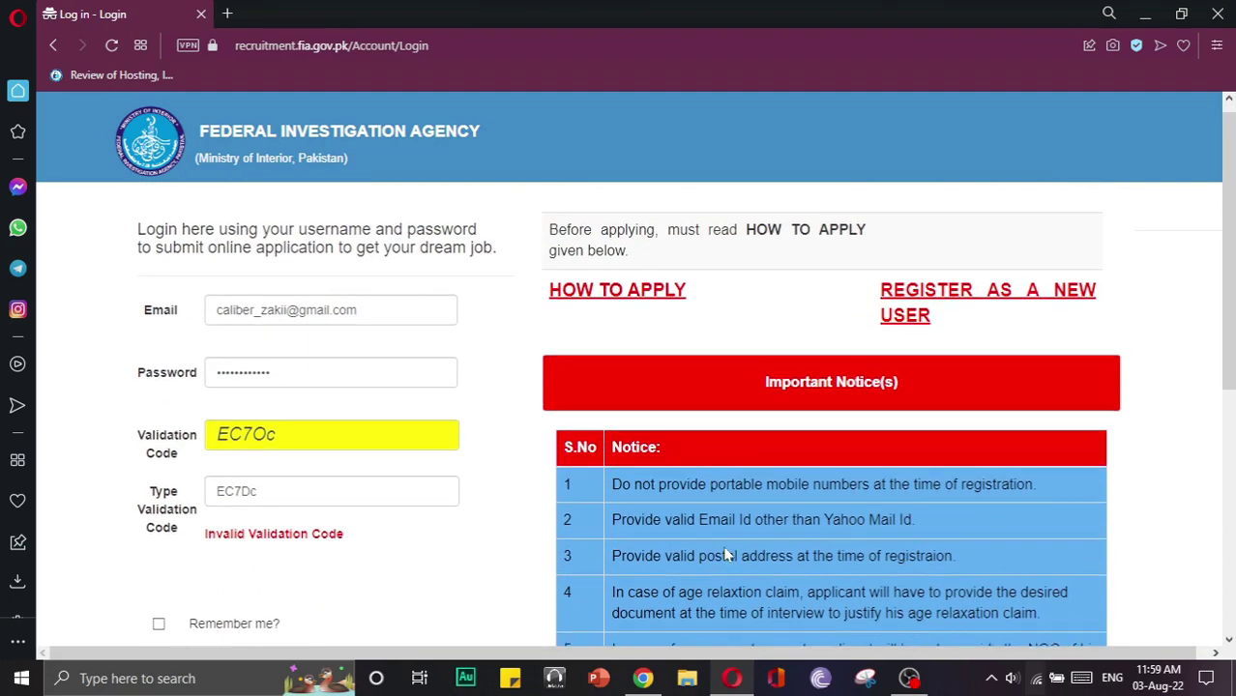
# - Correct the typed validation code to match the displayed one and log in to the applicant account
pyautogui.scroll(-1, 481, 572)
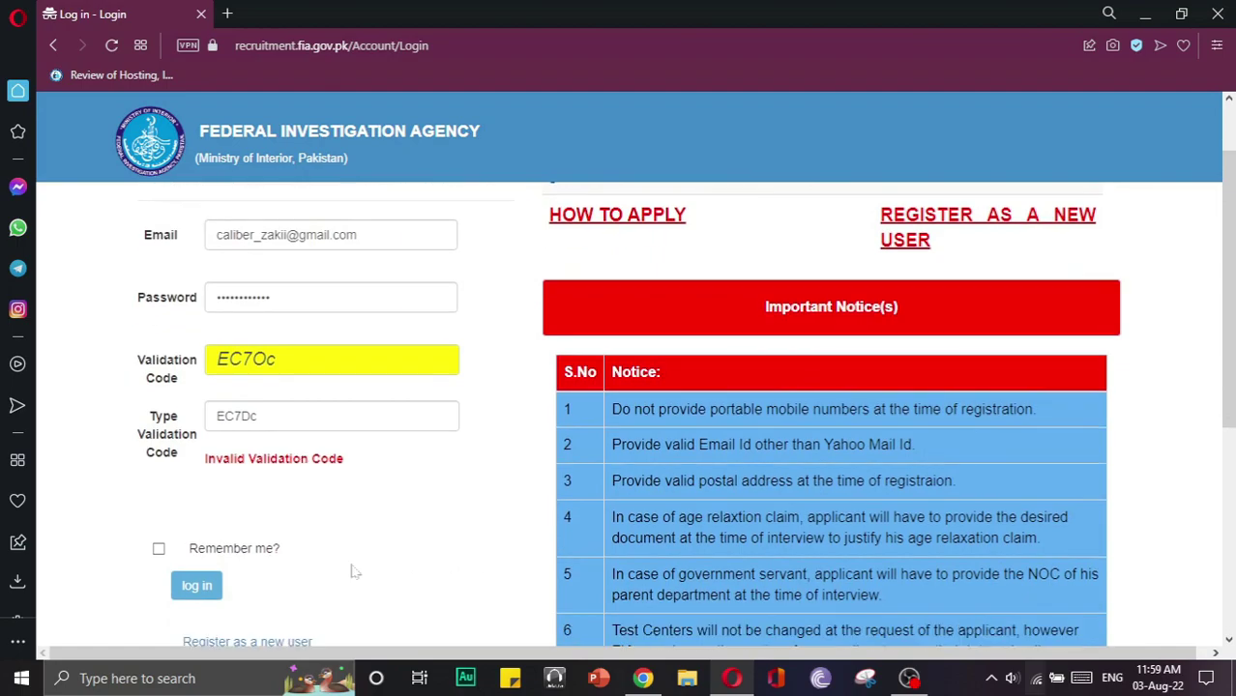
pyautogui.click(198, 580)
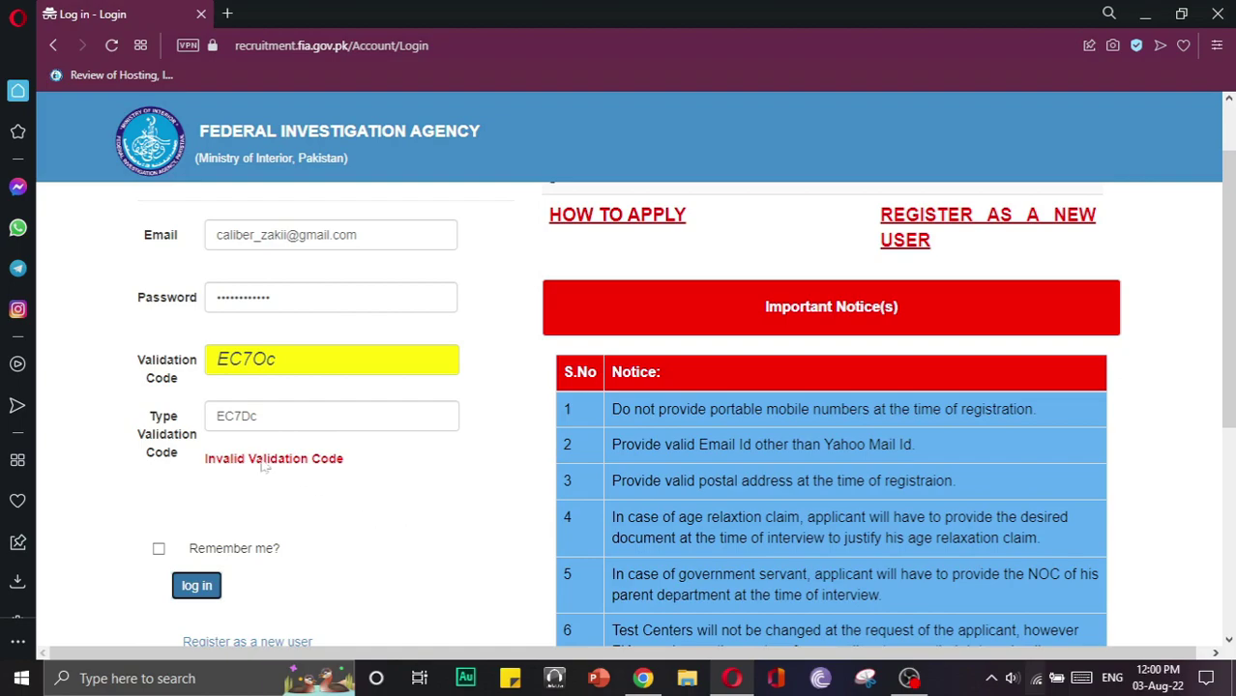
pyautogui.click(247, 416)
pyautogui.press('BackSpace')
pyautogui.write('O')
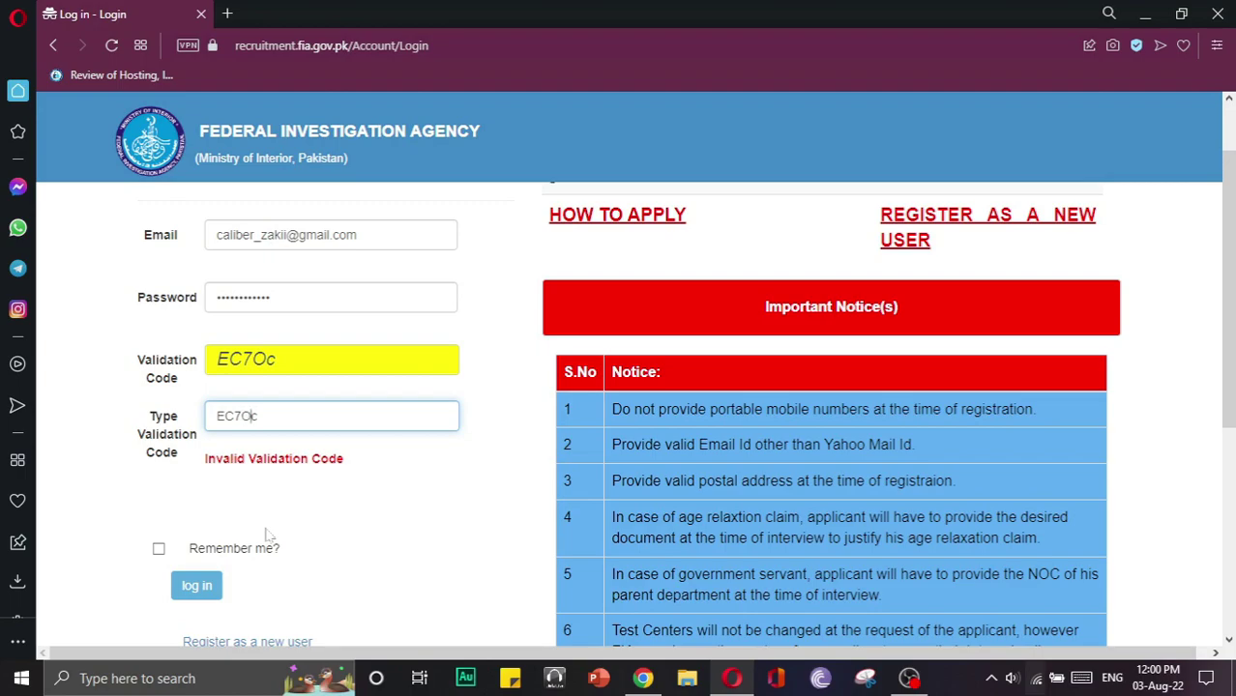
pyautogui.click(207, 586)
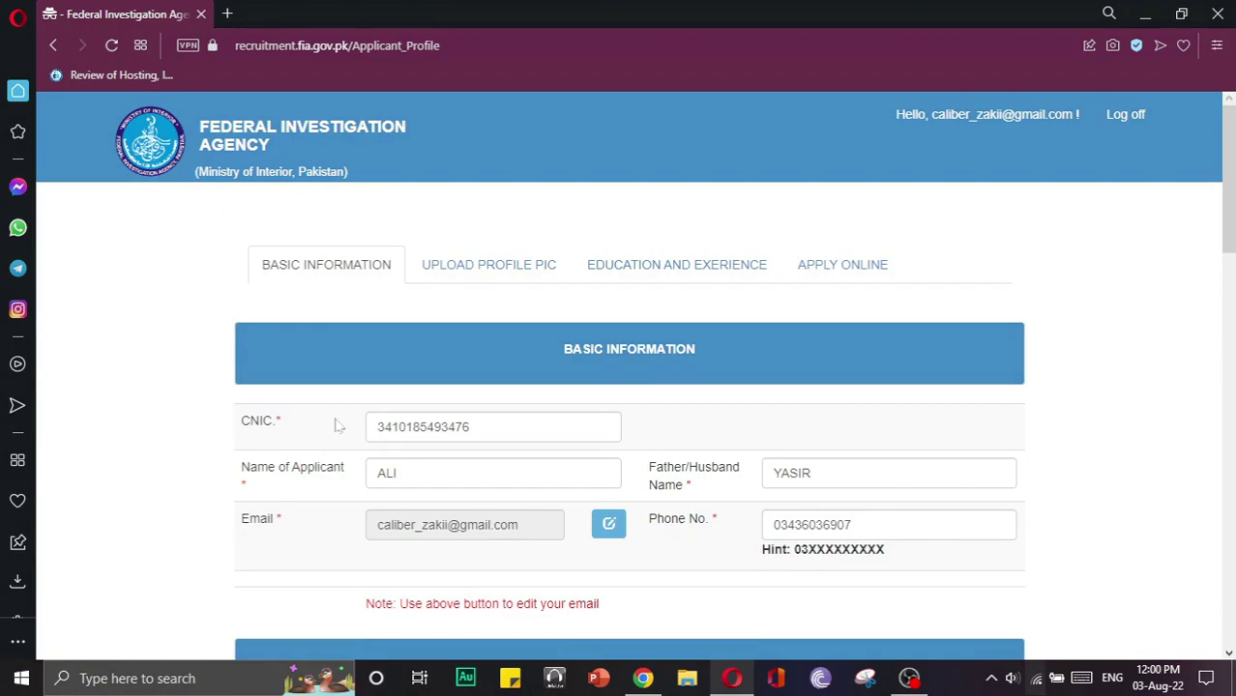
# - Set the gender to Male and the religion to Muslim under Other Information
pyautogui.scroll(-1, 335, 426)
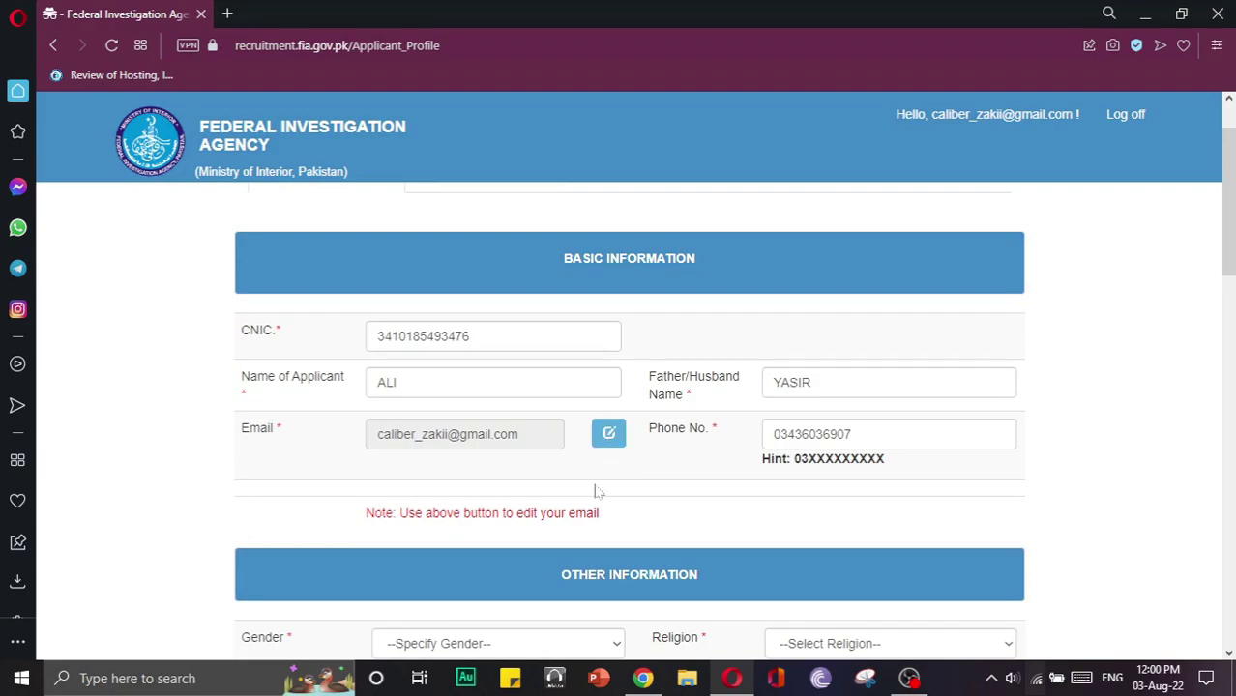
pyautogui.scroll(-1, 573, 510)
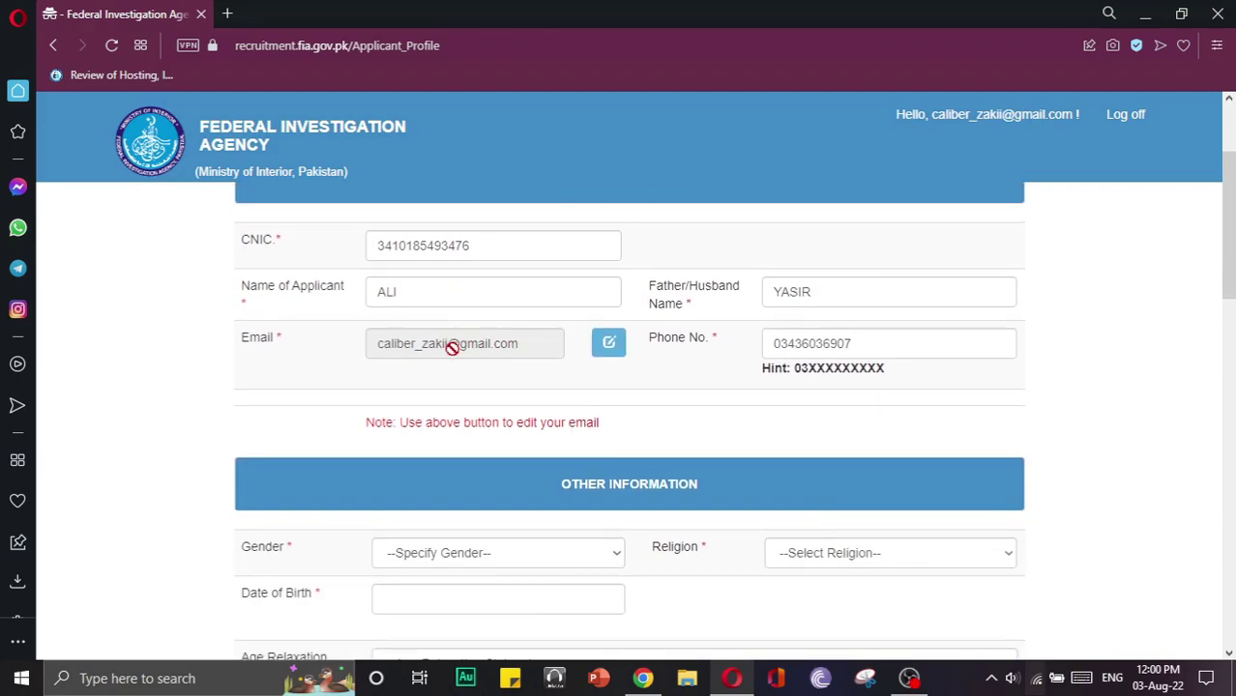
pyautogui.scroll(-2, 570, 486)
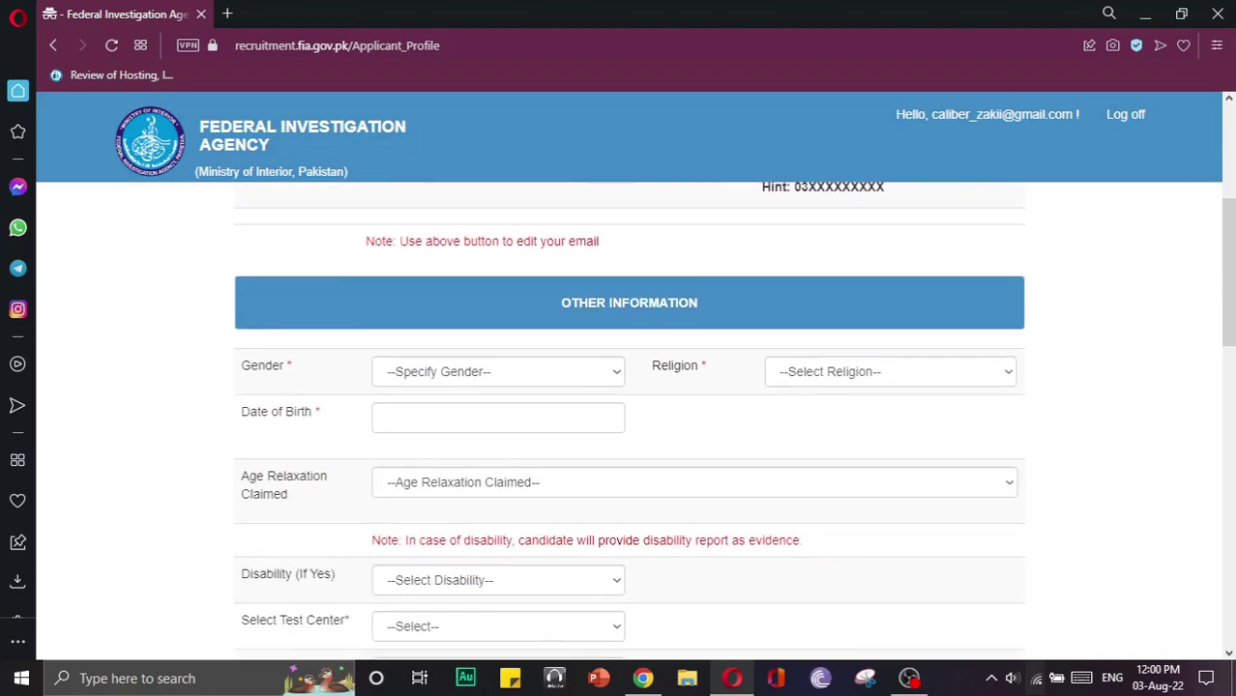
pyautogui.click(432, 387)
pyautogui.click(425, 413)
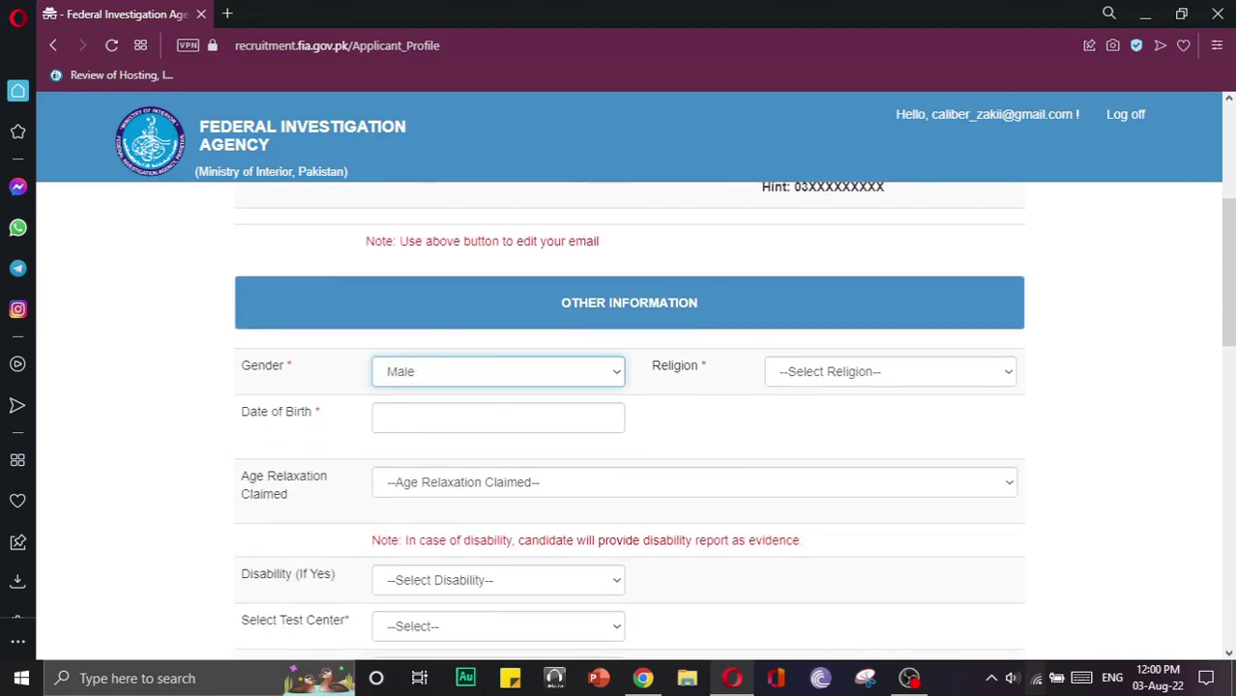
pyautogui.click(806, 379)
pyautogui.click(799, 413)
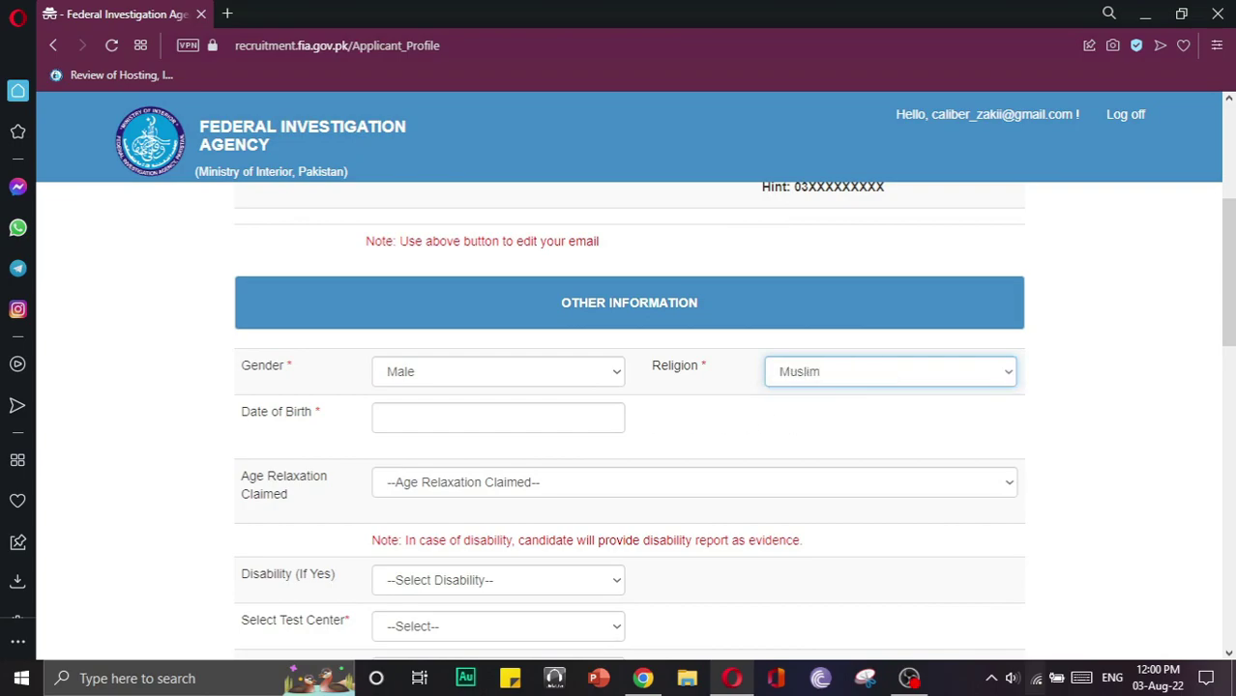
# - Fill in the applicant's date of birth using the calendar's year, month and day
pyautogui.click(462, 420)
pyautogui.click(511, 450)
pyautogui.scroll(-3, 513, 377)
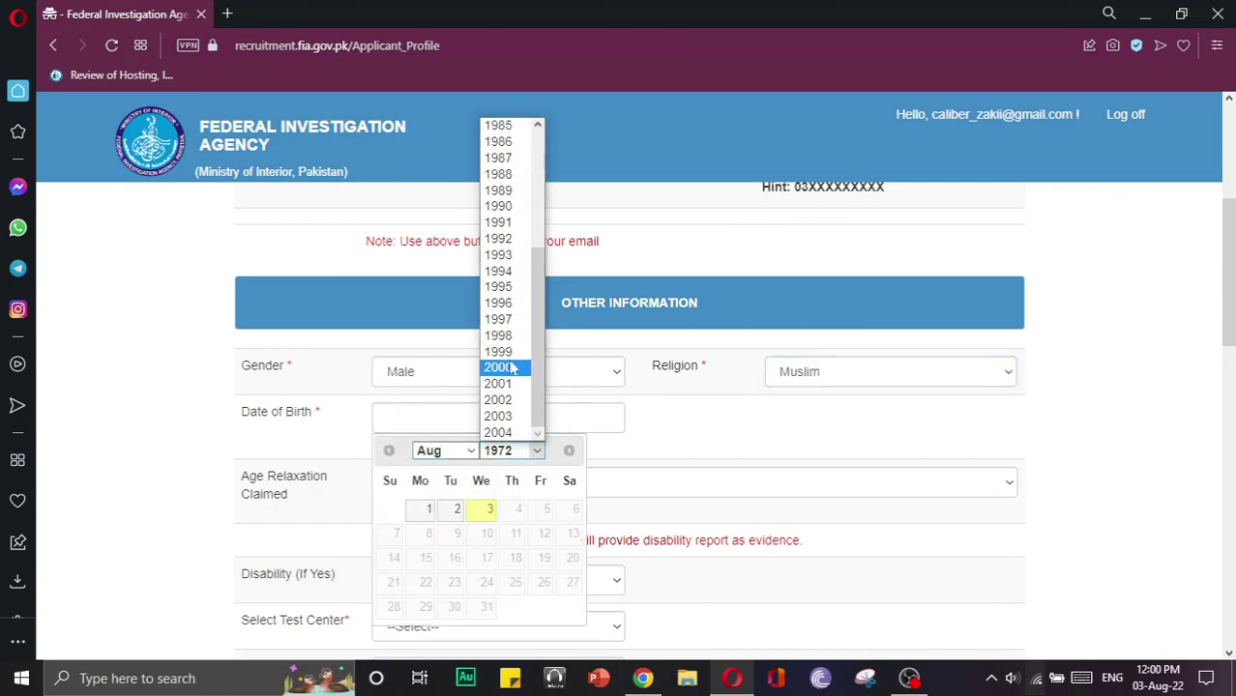
pyautogui.click(507, 340)
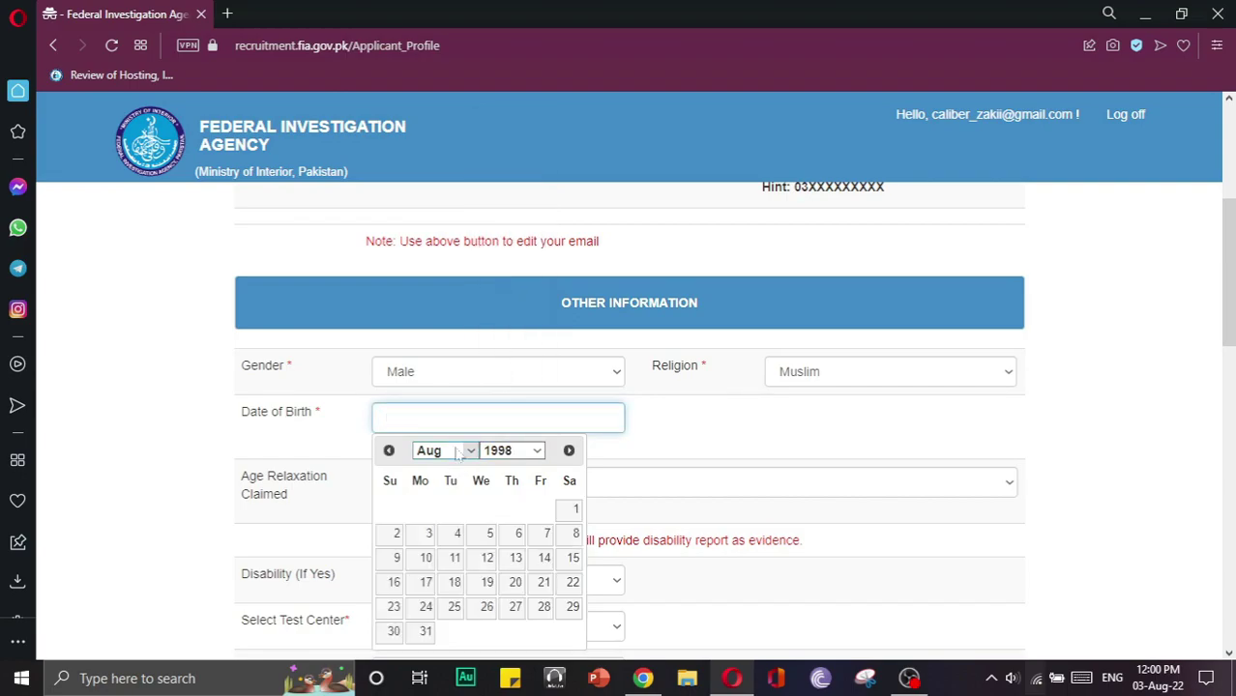
pyautogui.click(470, 452)
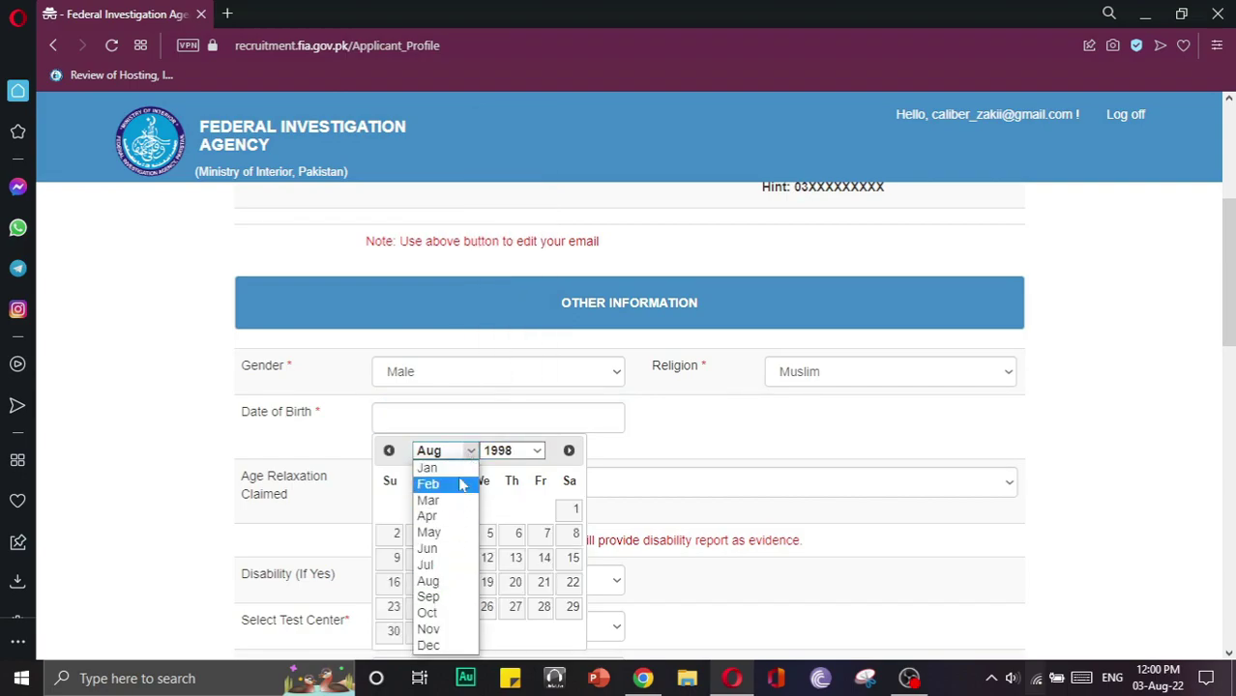
pyautogui.click(460, 470)
pyautogui.click(515, 505)
# - Set Age Relaxation Claimed to No Claim and Disability to Not Disabled
pyautogui.scroll(-2, 583, 451)
pyautogui.click(467, 396)
pyautogui.click(435, 432)
pyautogui.scroll(-1, 436, 434)
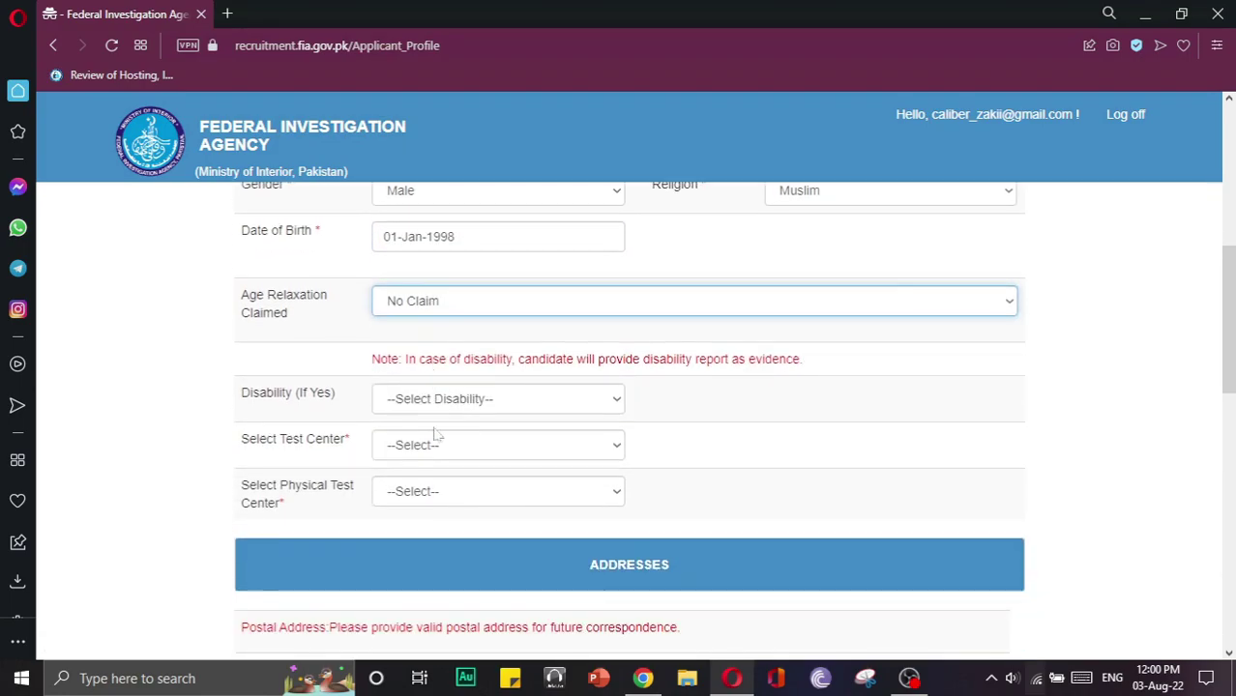
pyautogui.click(433, 411)
pyautogui.click(433, 438)
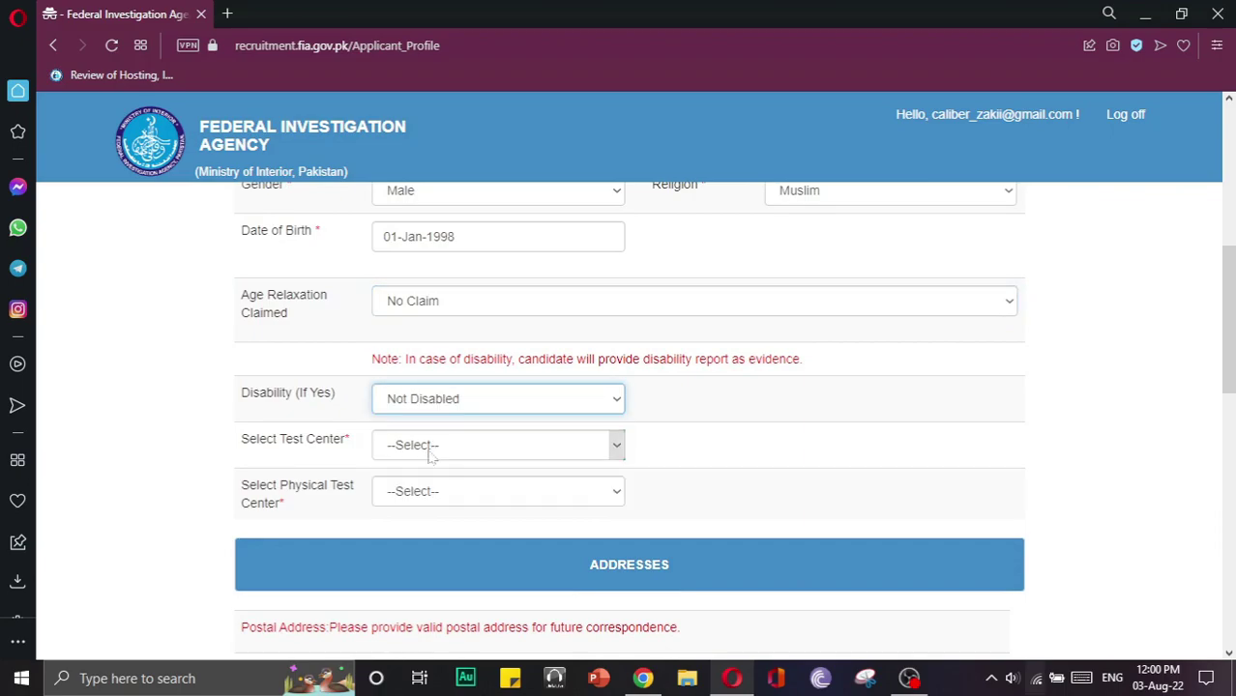
# - Choose Lahore as both the test center and the physical test center
pyautogui.click(433, 449)
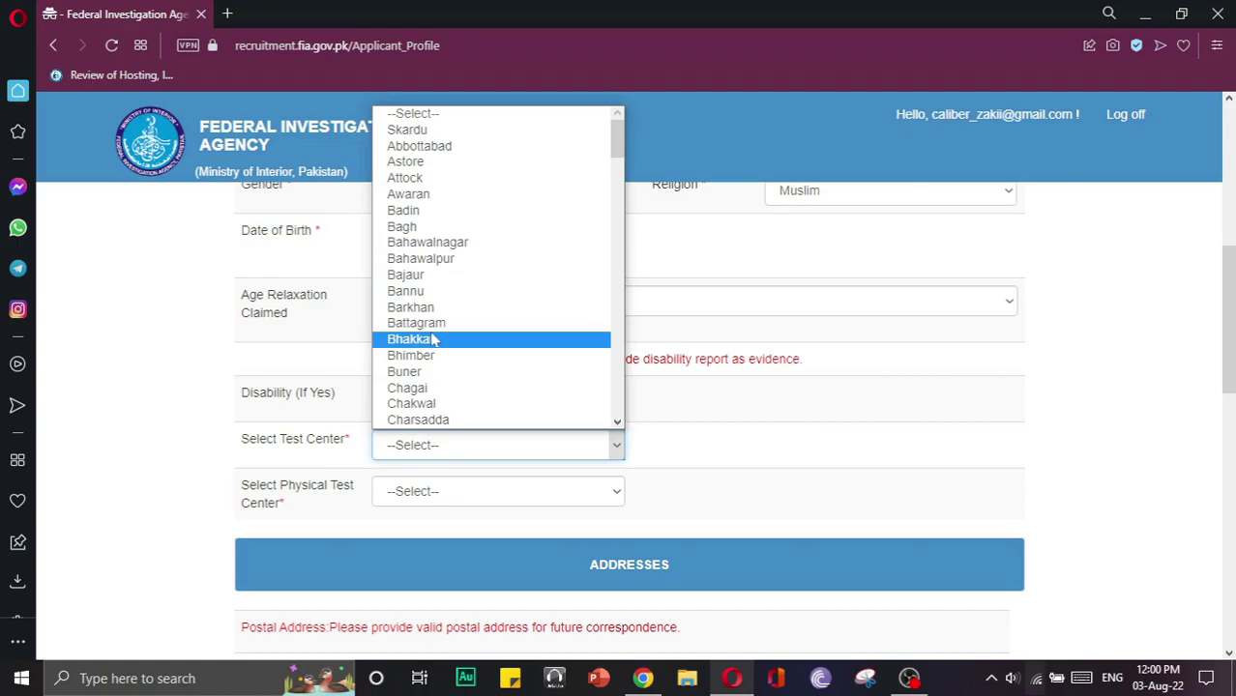
pyautogui.press('l')
pyautogui.click(416, 420)
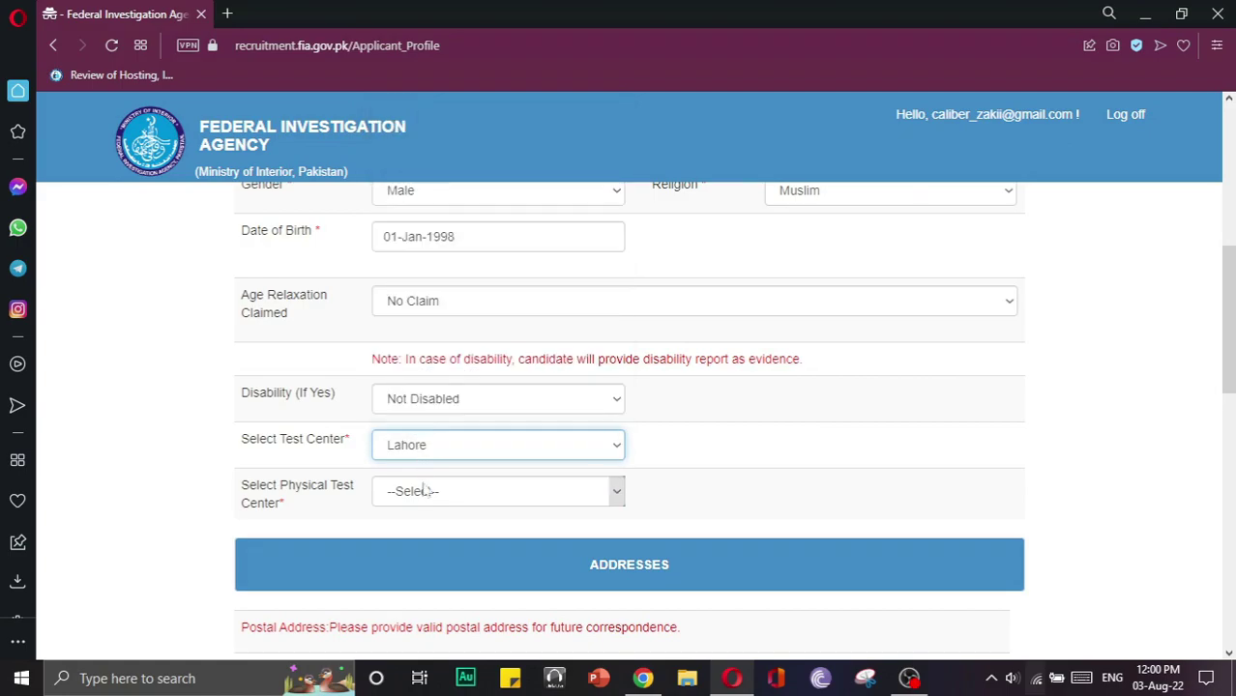
pyautogui.click(424, 491)
pyautogui.press('l')
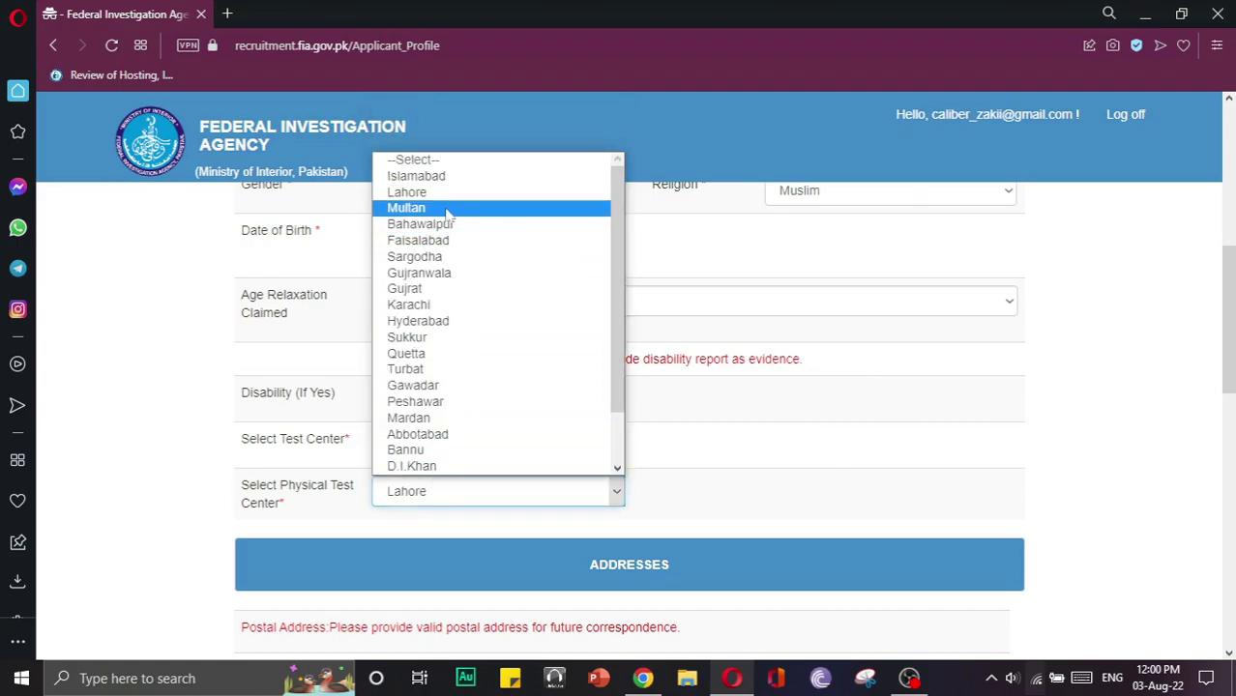
pyautogui.click(416, 193)
# - Set the postal address province to Punjab and its district to Lahore
pyautogui.scroll(-2, 446, 419)
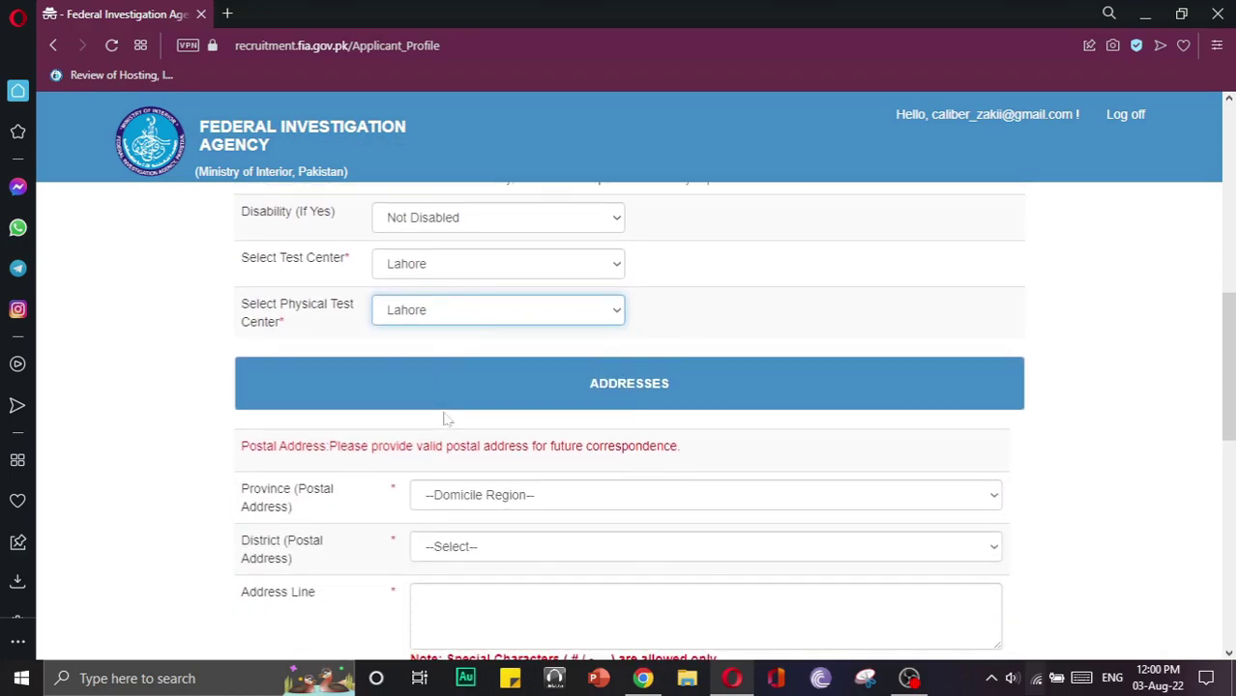
pyautogui.scroll(-2, 446, 418)
pyautogui.click(472, 315)
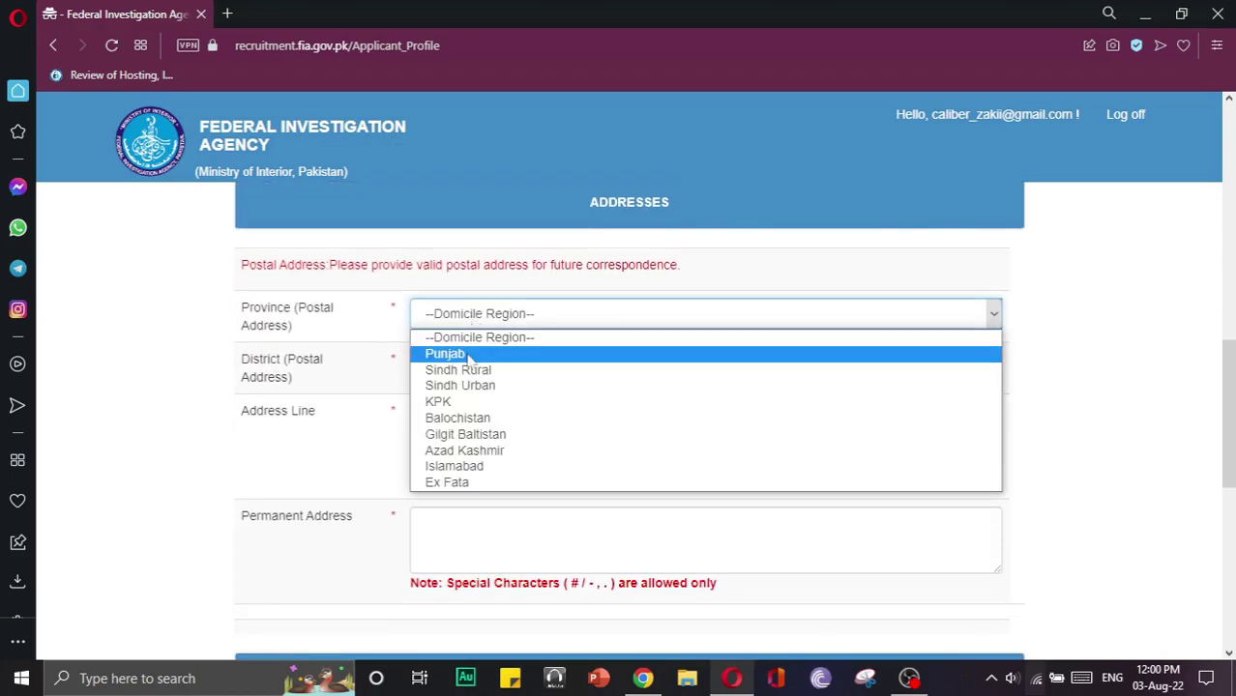
pyautogui.click(469, 355)
pyautogui.click(469, 372)
pyautogui.press('l')
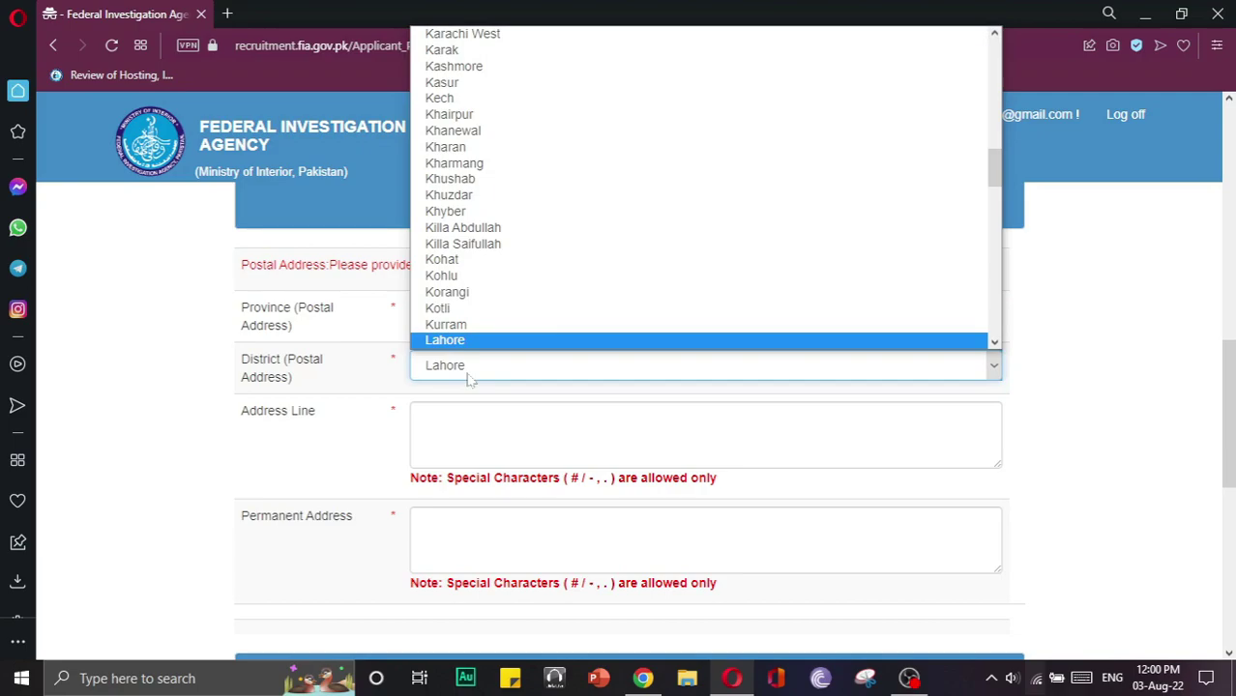
pyautogui.press('Return')
pyautogui.press('Tab')
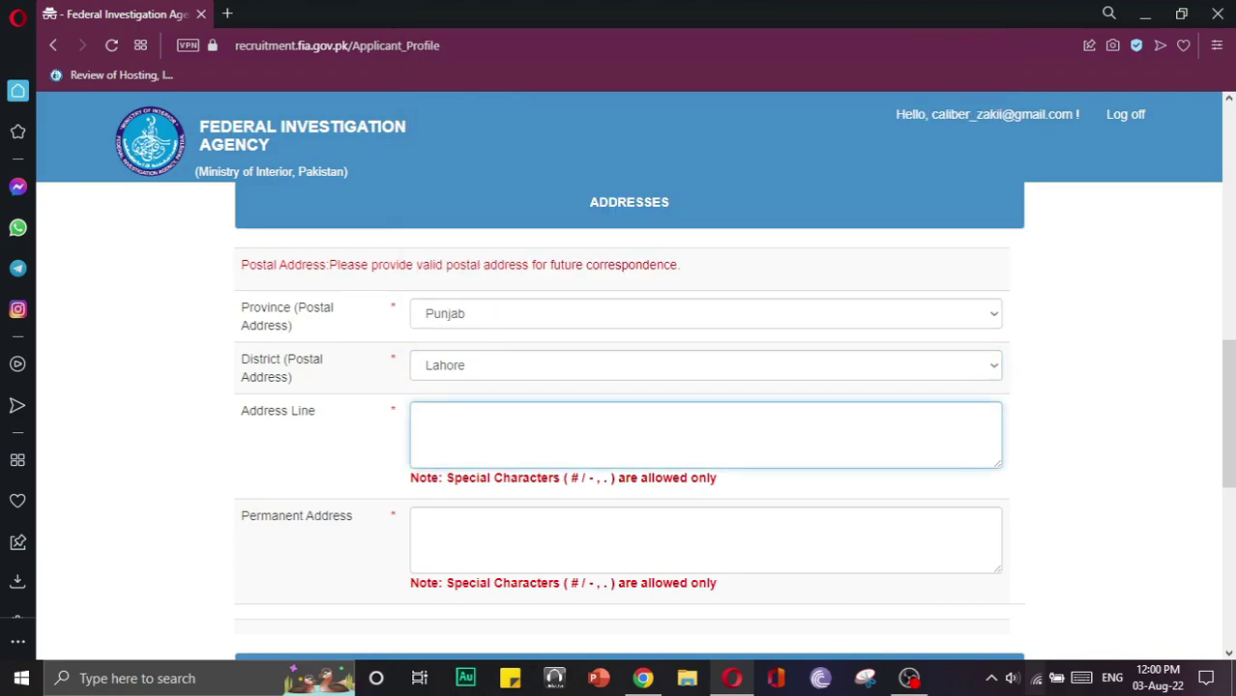
# - Fill both the Address Line and the Permanent Address with placeholder text of repeated "zx"
pyautogui.write('zxzxzxzxzxzxzxzxzxzx')
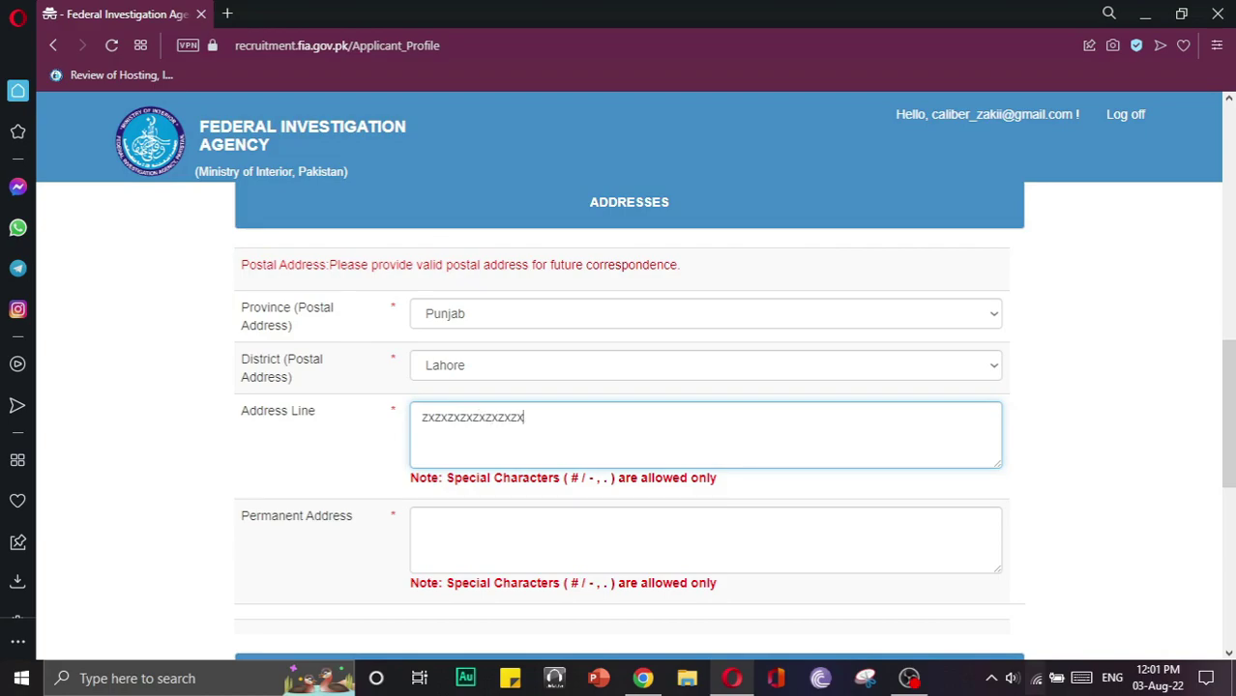
pyautogui.write('zx')
pyautogui.click(422, 522)
pyautogui.write('zxzxzxzxzxzxzxzxzxxzxzx')
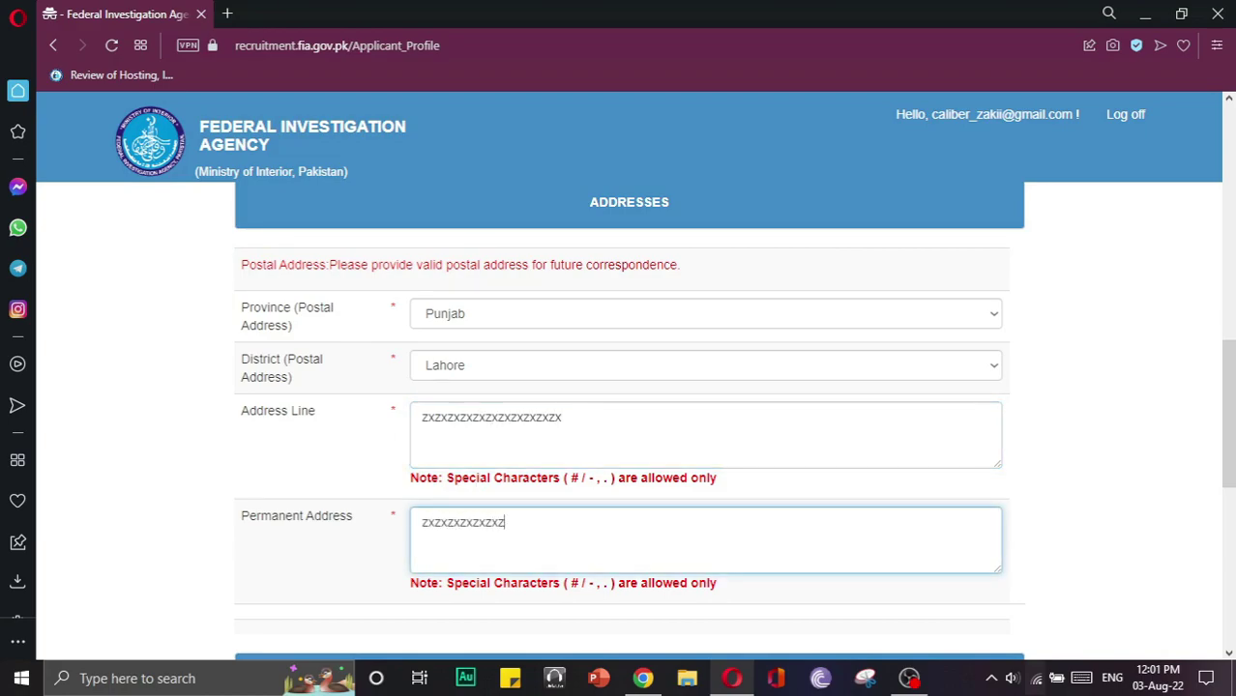
# - Append "(use your real home address)" to the placeholder text in both the Address Line and the Permanent Address
pyautogui.click(562, 417)
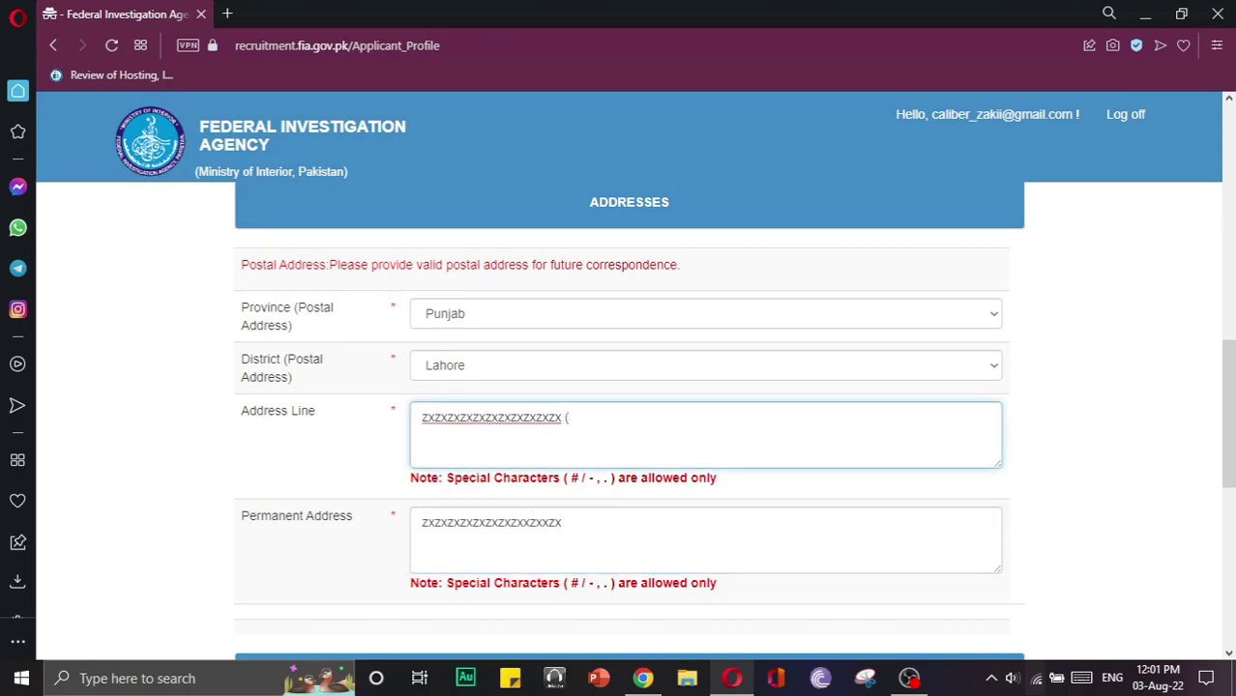
pyautogui.write('(use your real home a')
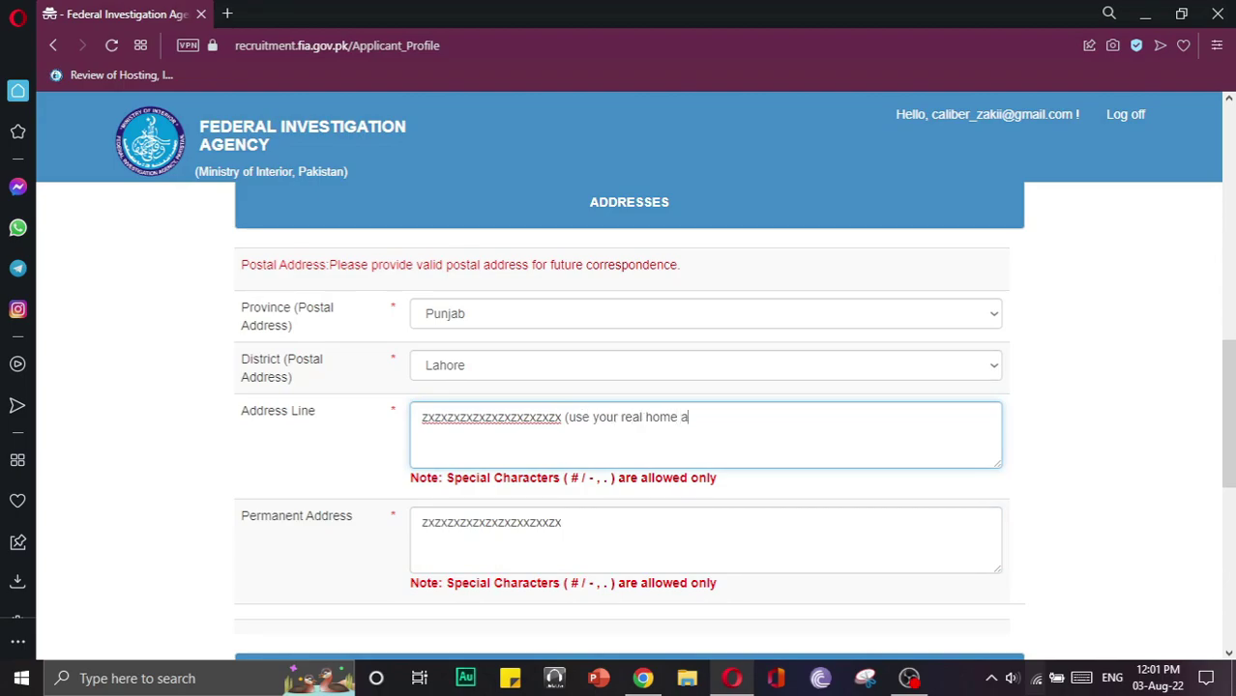
pyautogui.write('ddress')
pyautogui.click(623, 510)
pyautogui.write('(yo')
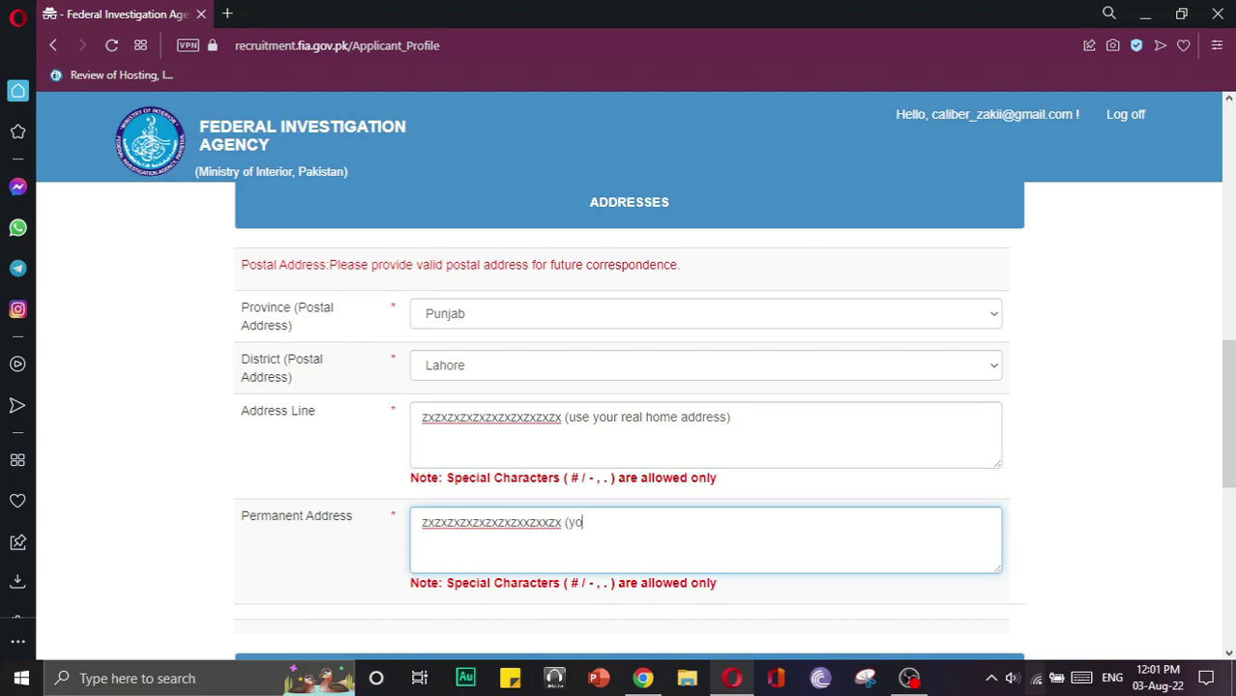
pyautogui.write('use your real home ')
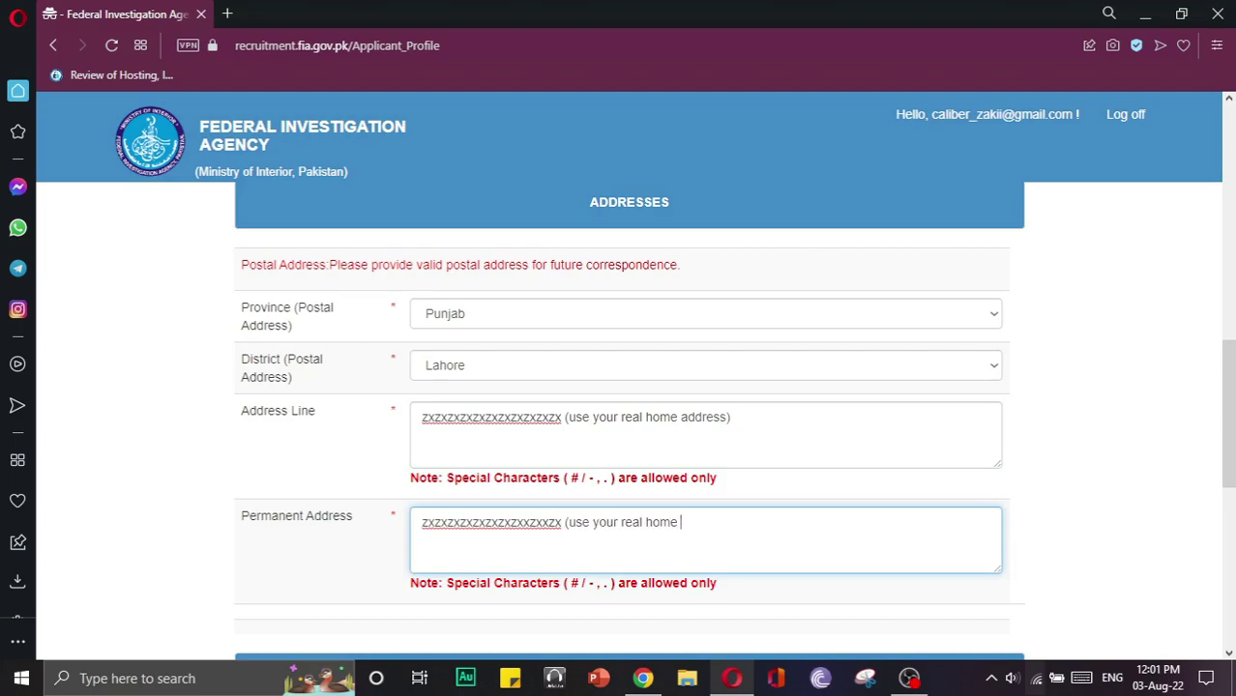
pyautogui.write('address')
# - Set the Police Station District under Security Clearance to Lahore
pyautogui.scroll(-3, 519, 517)
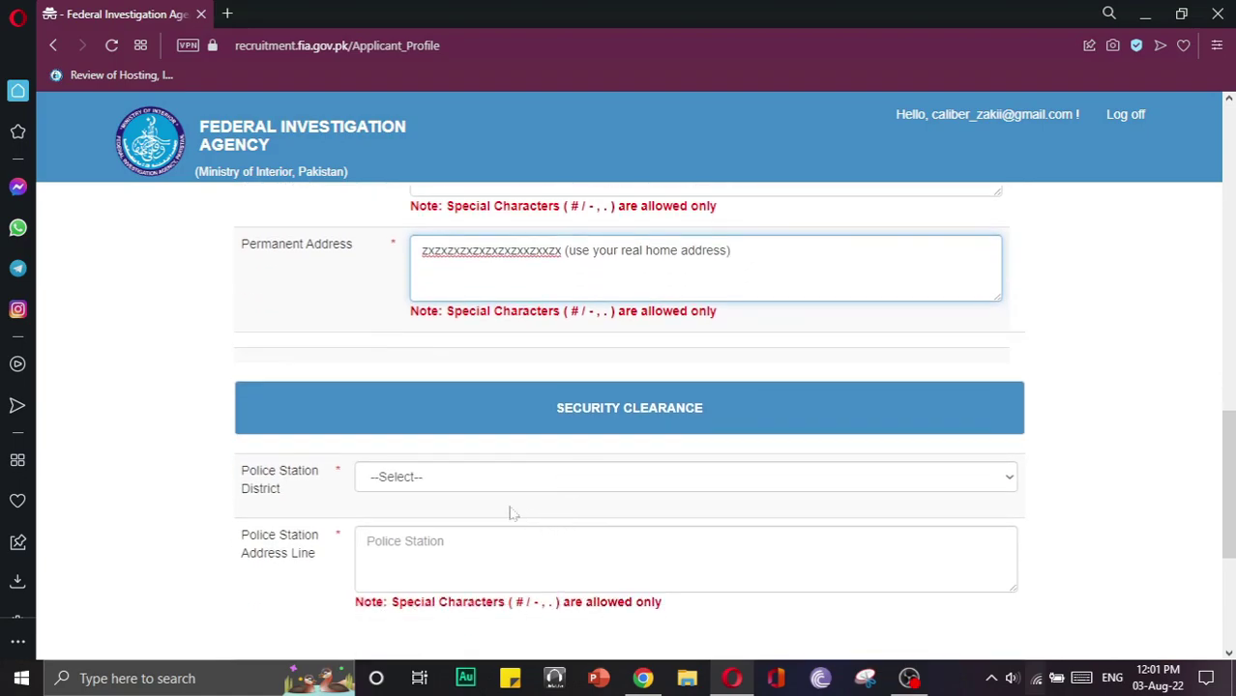
pyautogui.click(456, 483)
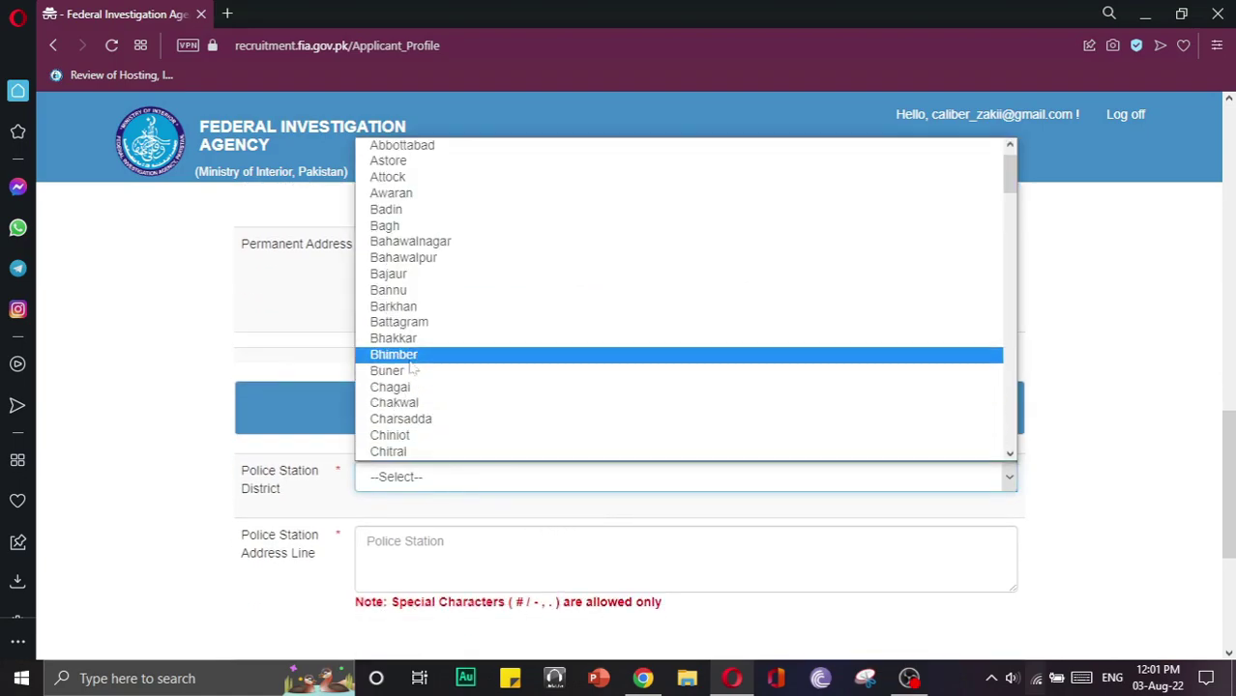
pyautogui.press('l')
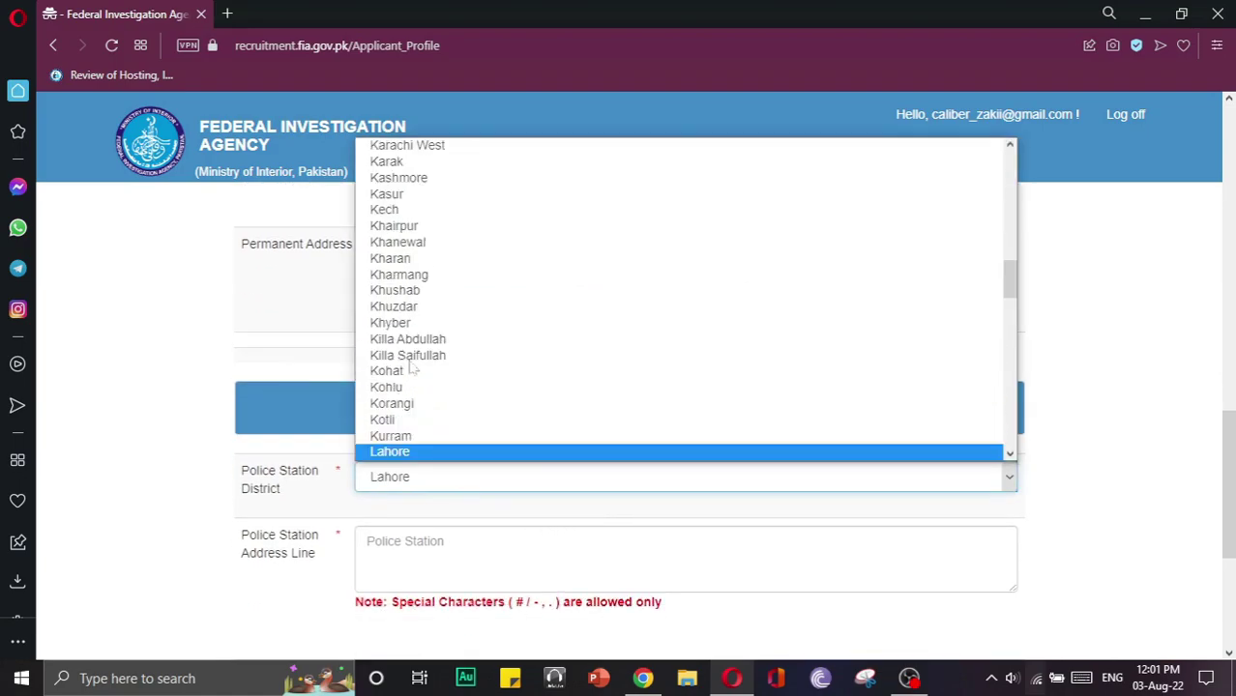
pyautogui.click(403, 451)
# - Fill the Police Station Address Line with "edrter"-style placeholder text and the note "(Privude nearest police station addres near to your home, for police verificati"
pyautogui.click(411, 536)
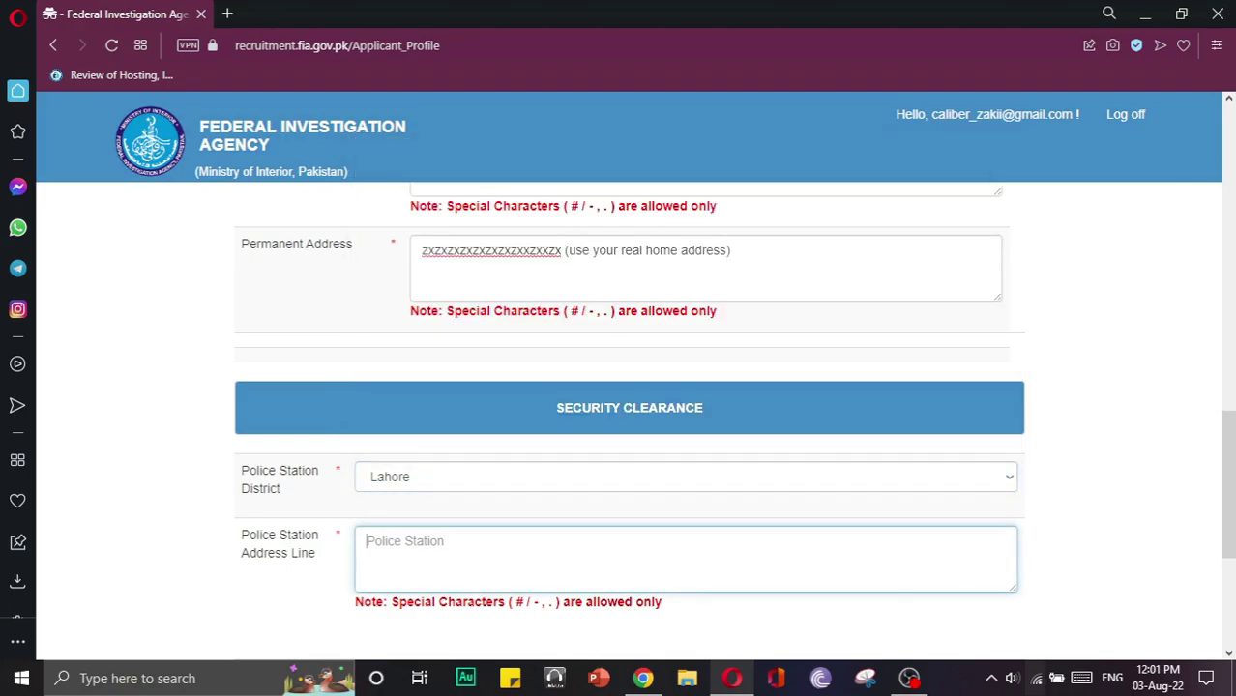
pyautogui.write('edrtertertertert')
pyautogui.write('r ')
pyautogui.write('9')
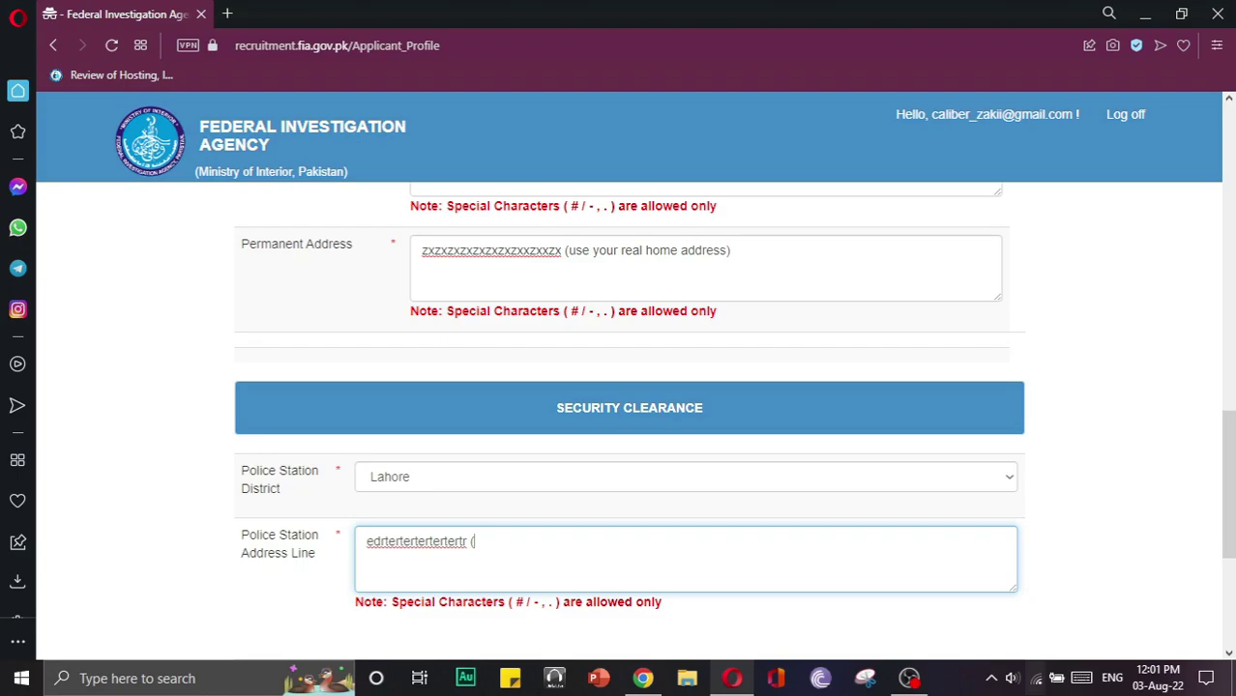
pyautogui.write('rivude ')
pyautogui.write('bra')
pyautogui.press('BackSpace')
pyautogui.press('BackSpace')
pyautogui.write('nearest')
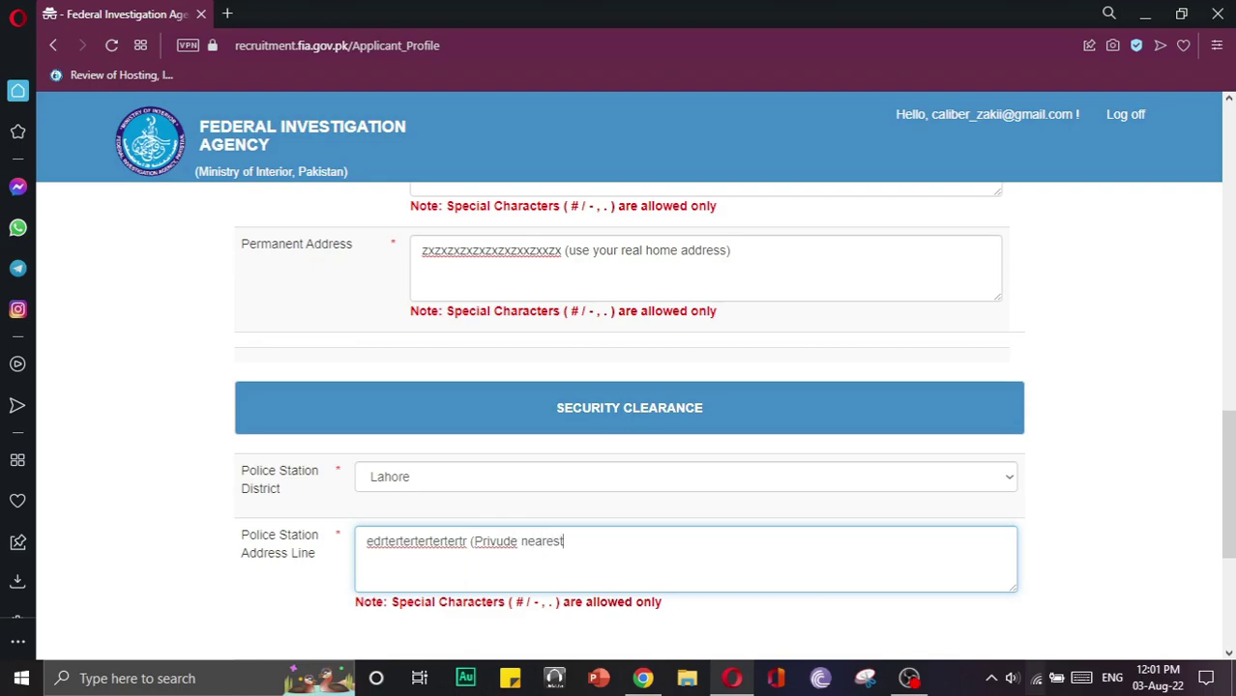
pyautogui.write(' police station addres ')
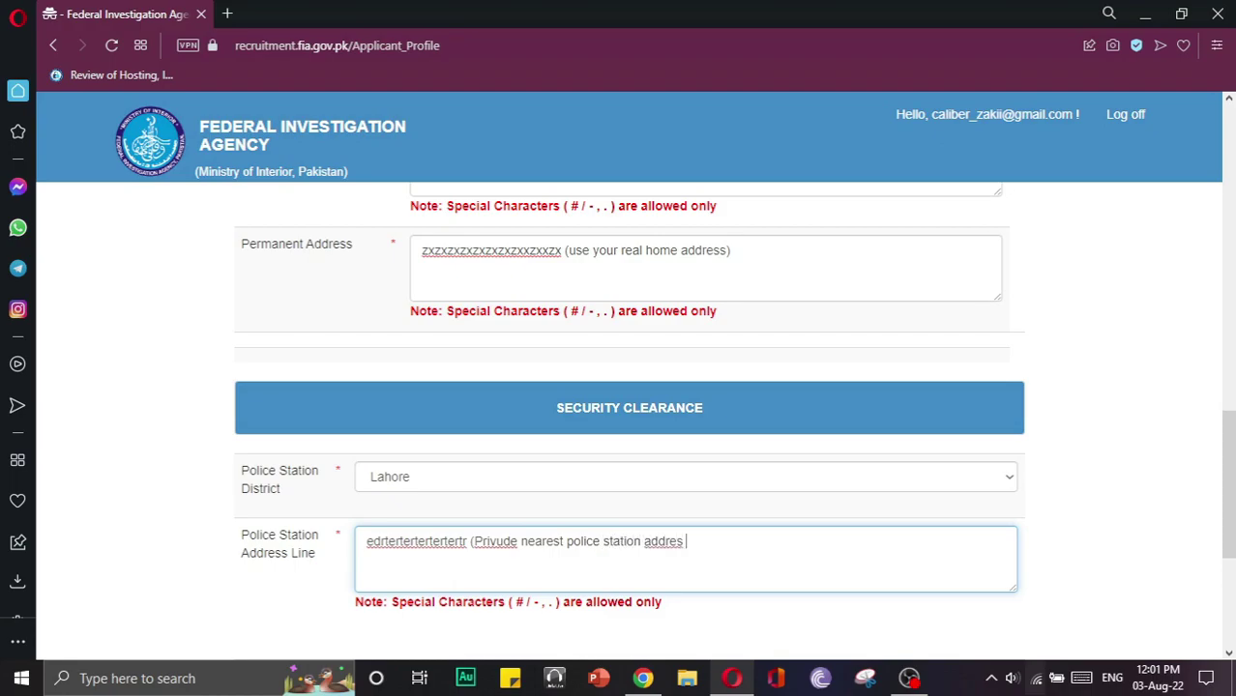
pyautogui.write('near to your hojm')
pyautogui.press('BackSpace')
pyautogui.write('me, for')
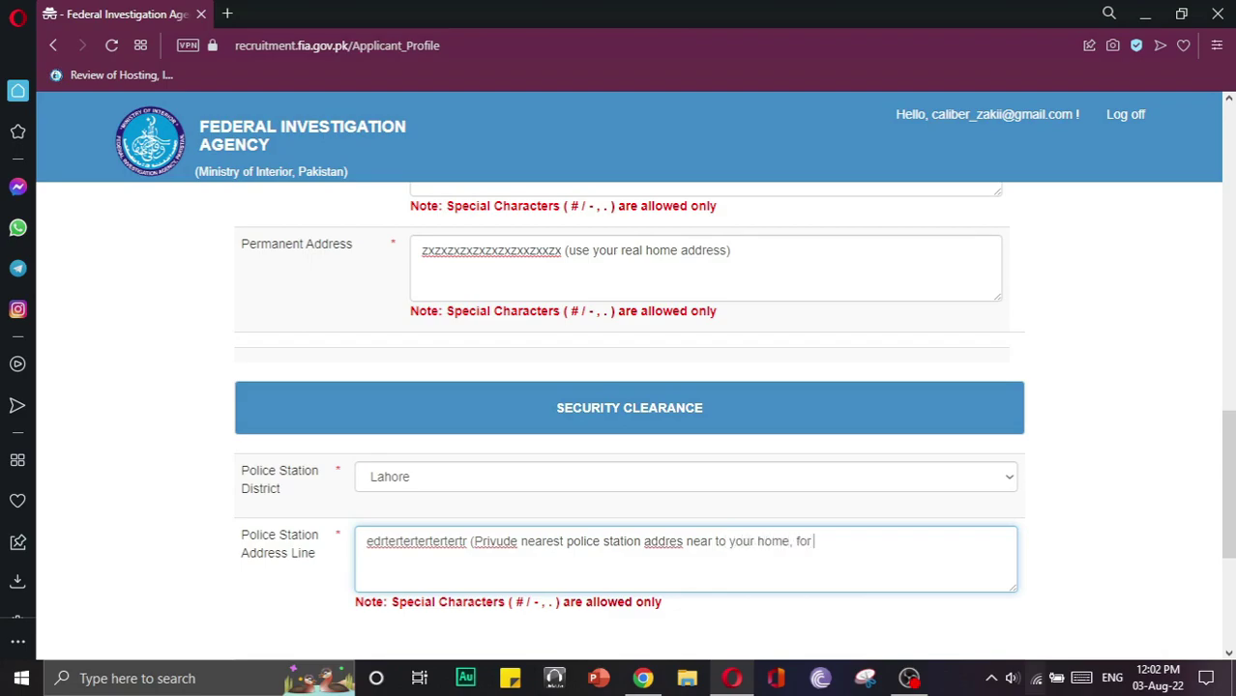
pyautogui.write(' police verificati')
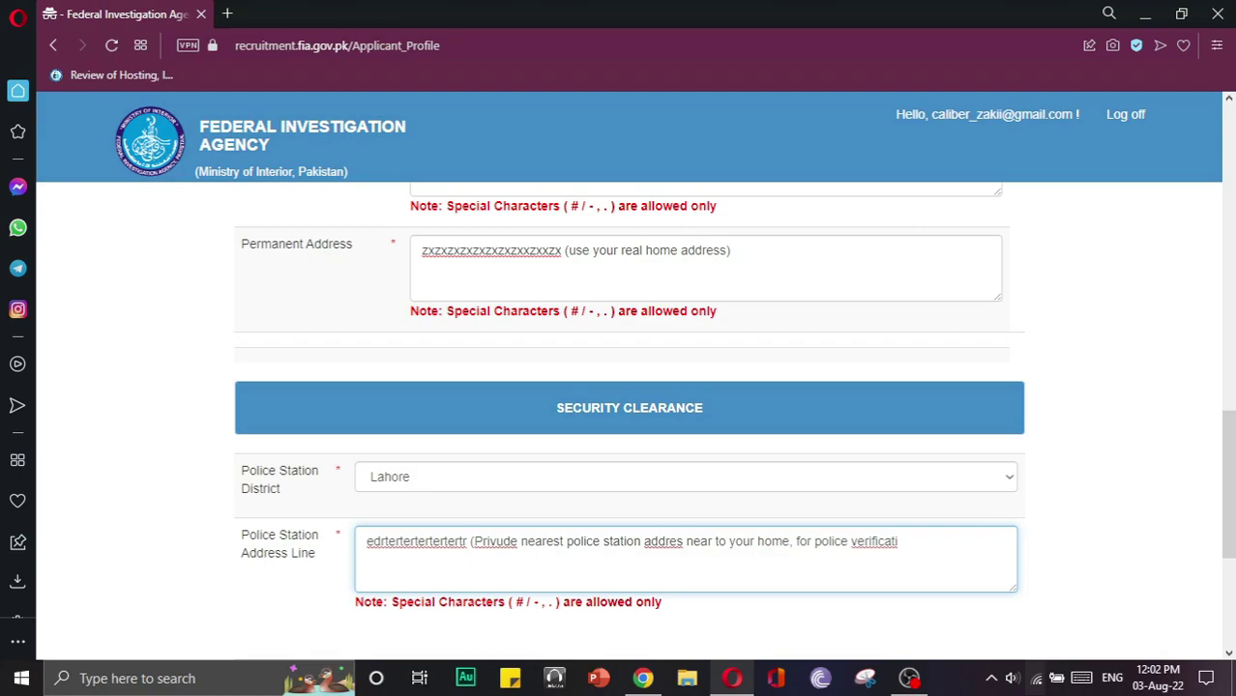
# - Remove the comma after "home" in the Police Station Address Line, adding "verificatn" to the dictionary while reworking the last word
pyautogui.press('BackSpace')
pyautogui.press('BackSpace')
pyautogui.press('BackSpace')
pyautogui.press('BackSpace')
pyautogui.press('BackSpace')
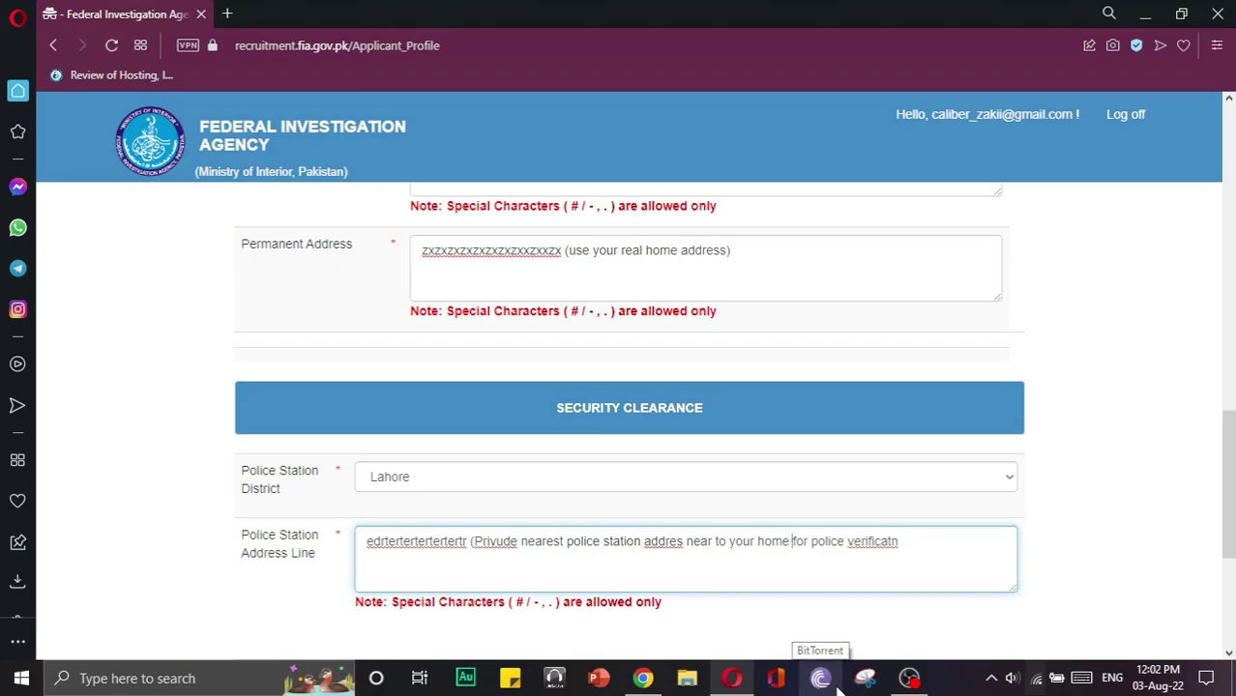
pyautogui.rightClick(876, 542)
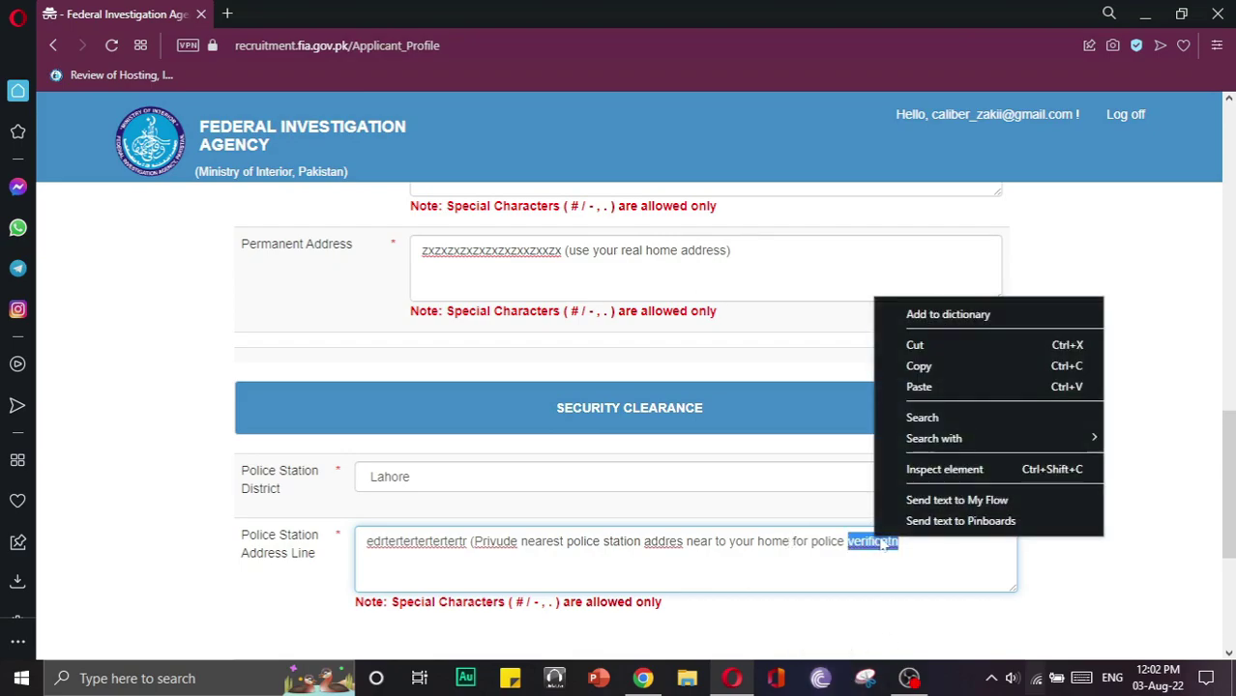
pyautogui.click(928, 314)
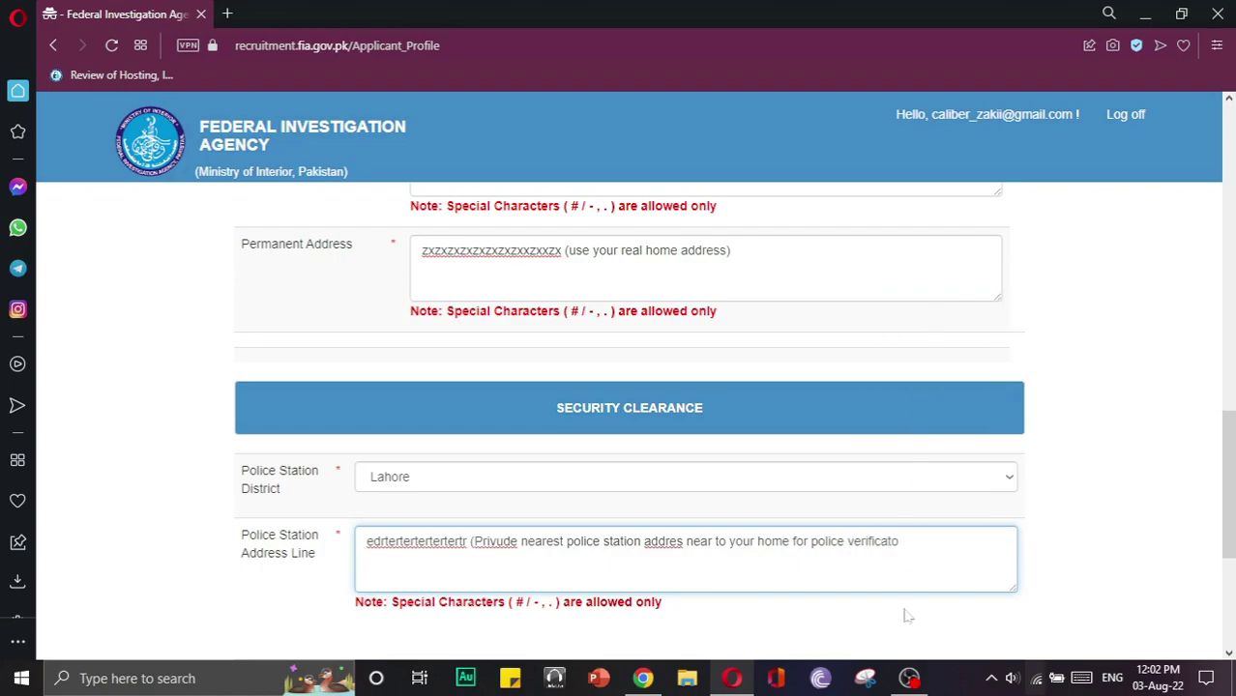
pyautogui.press('BackSpace')
# - Shorten the police station placeholder to "edrterte" and correct the note's wording to "verification" and "address"
pyautogui.moveTo(470, 542); pyautogui.dragTo(410, 541)
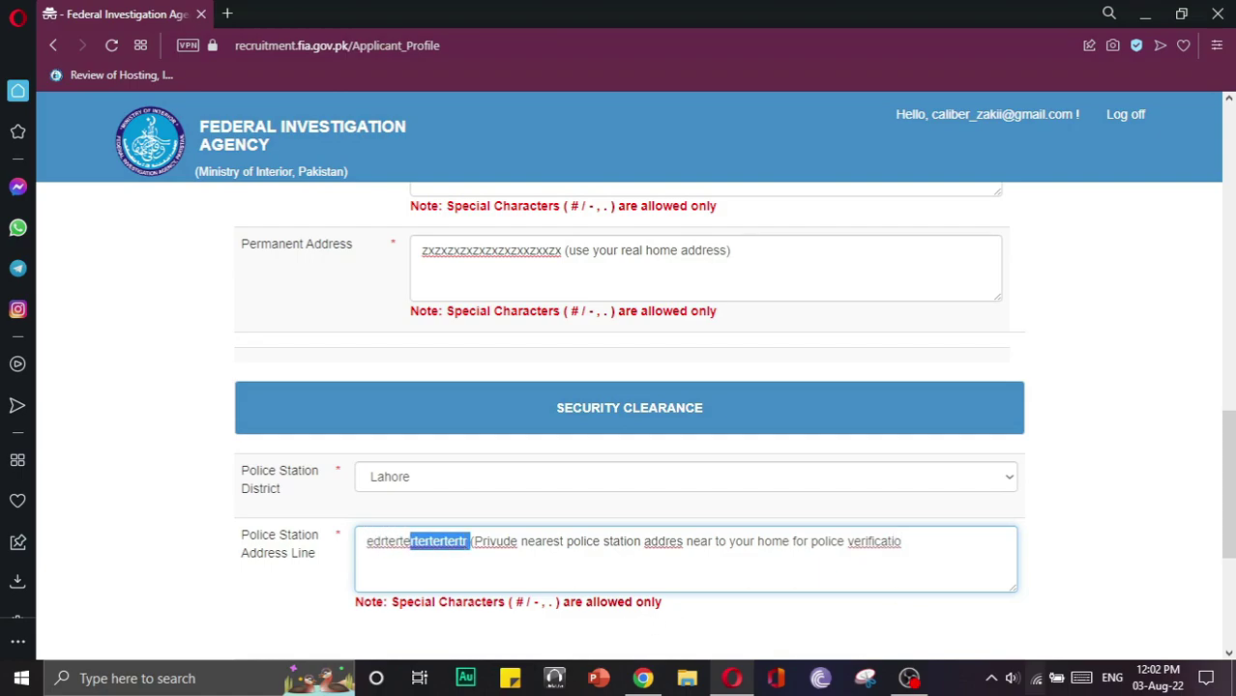
pyautogui.press('BackSpace')
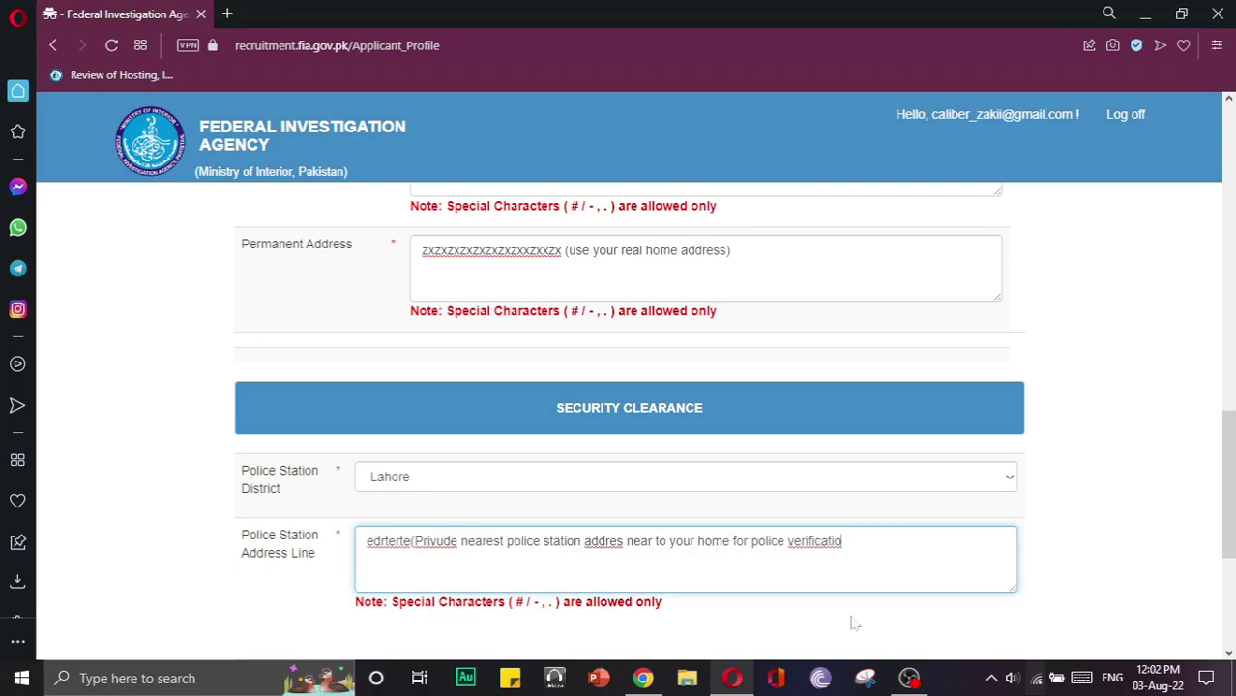
pyautogui.write('n')
pyautogui.rightClick(603, 542)
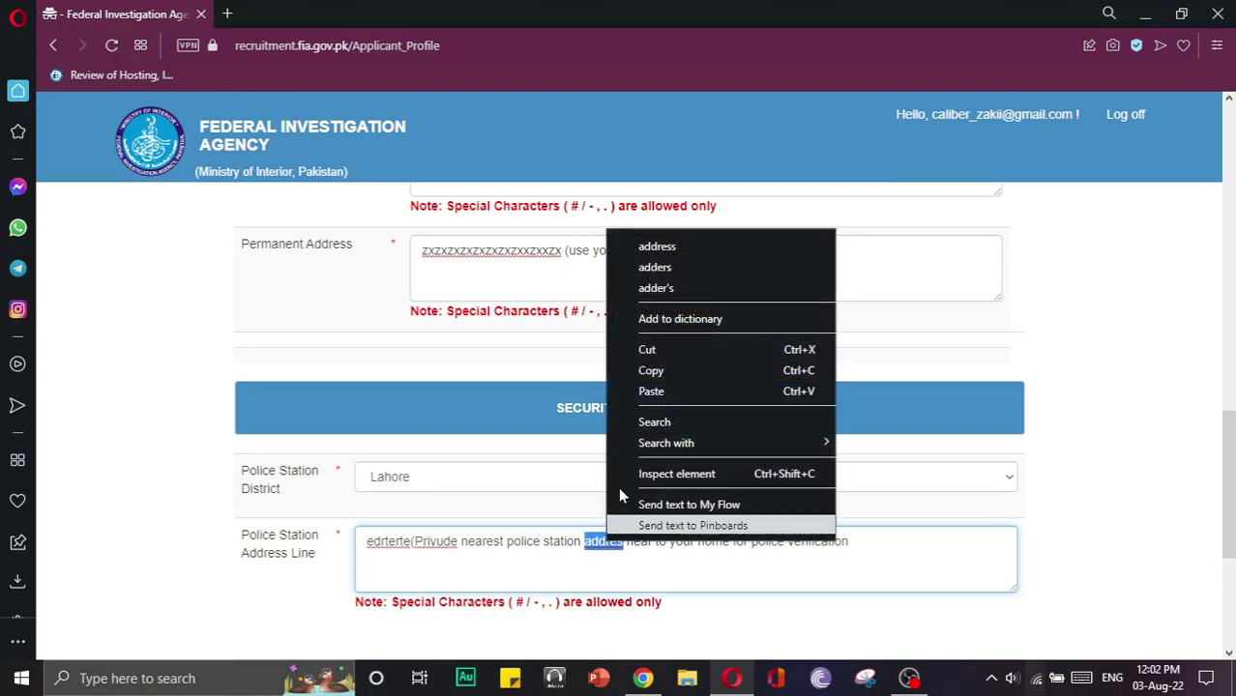
pyautogui.click(654, 244)
# - Accept the declarations at the end of the form and save the basic information
pyautogui.scroll(-1, 649, 370)
pyautogui.scroll(-1, 517, 551)
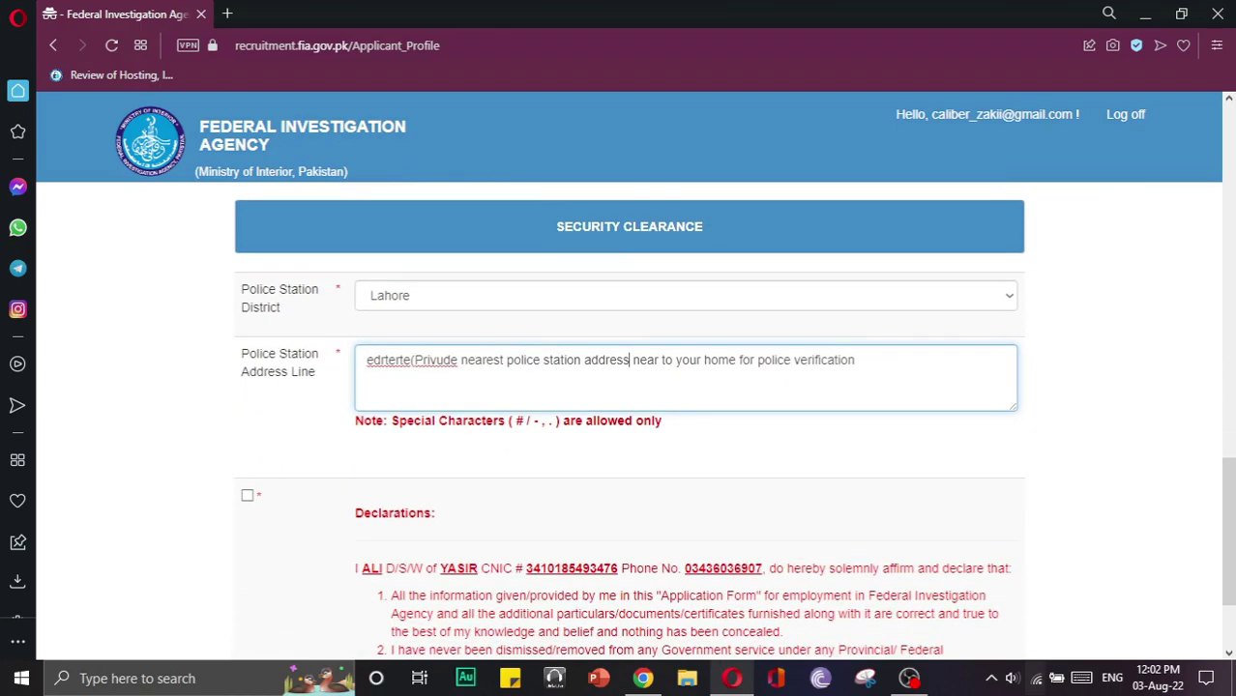
pyautogui.click(249, 497)
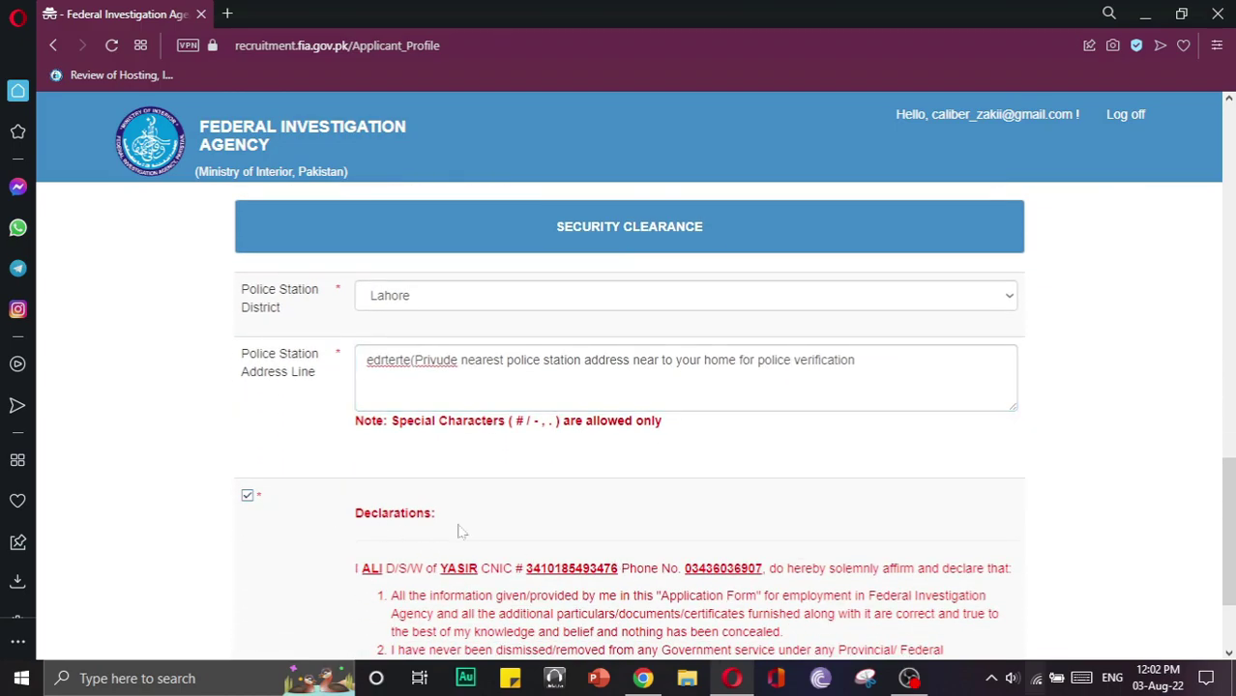
pyautogui.scroll(-2, 461, 530)
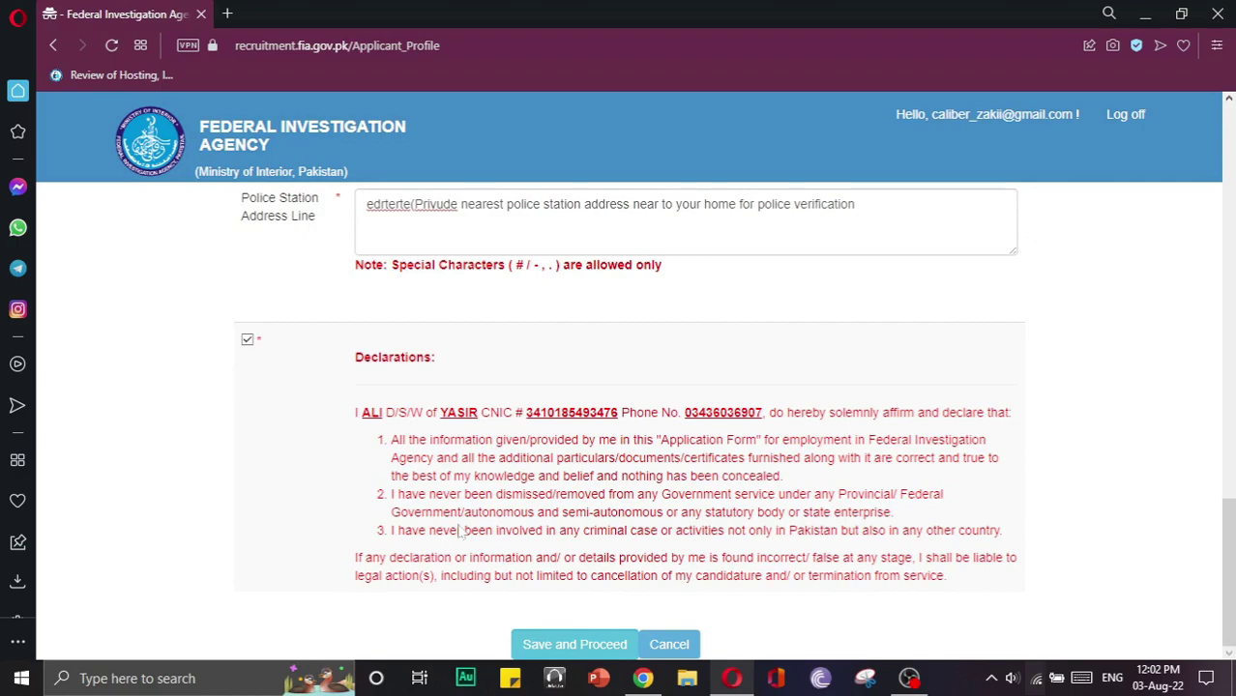
pyautogui.click(566, 642)
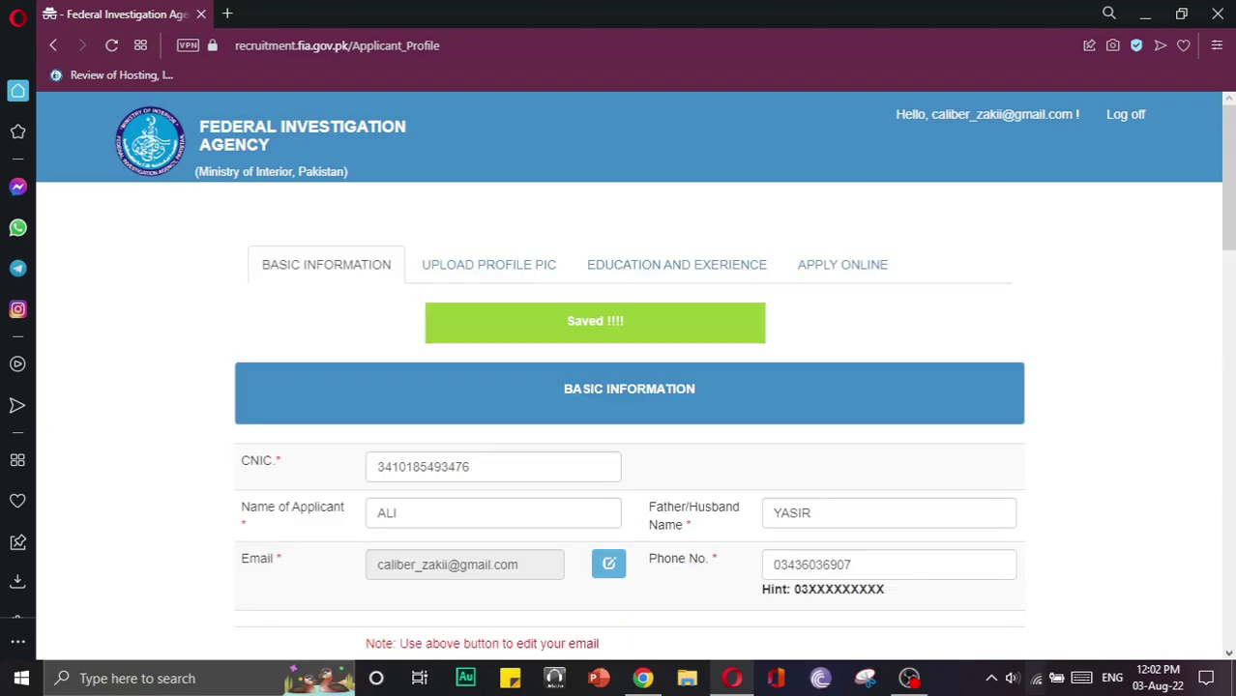
# - Review the saved basic information form and read the picture requirements in the Upload Profile Pic section
pyautogui.scroll(-15, 529, 513)
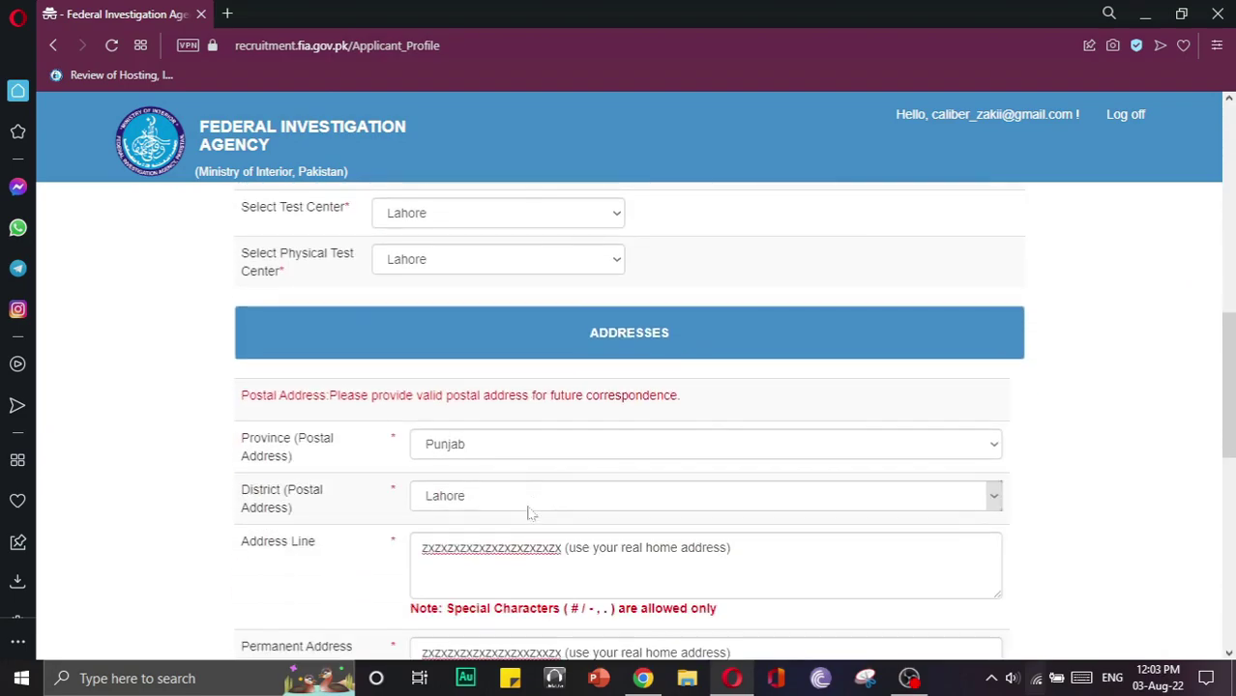
pyautogui.scroll(-3, 530, 512)
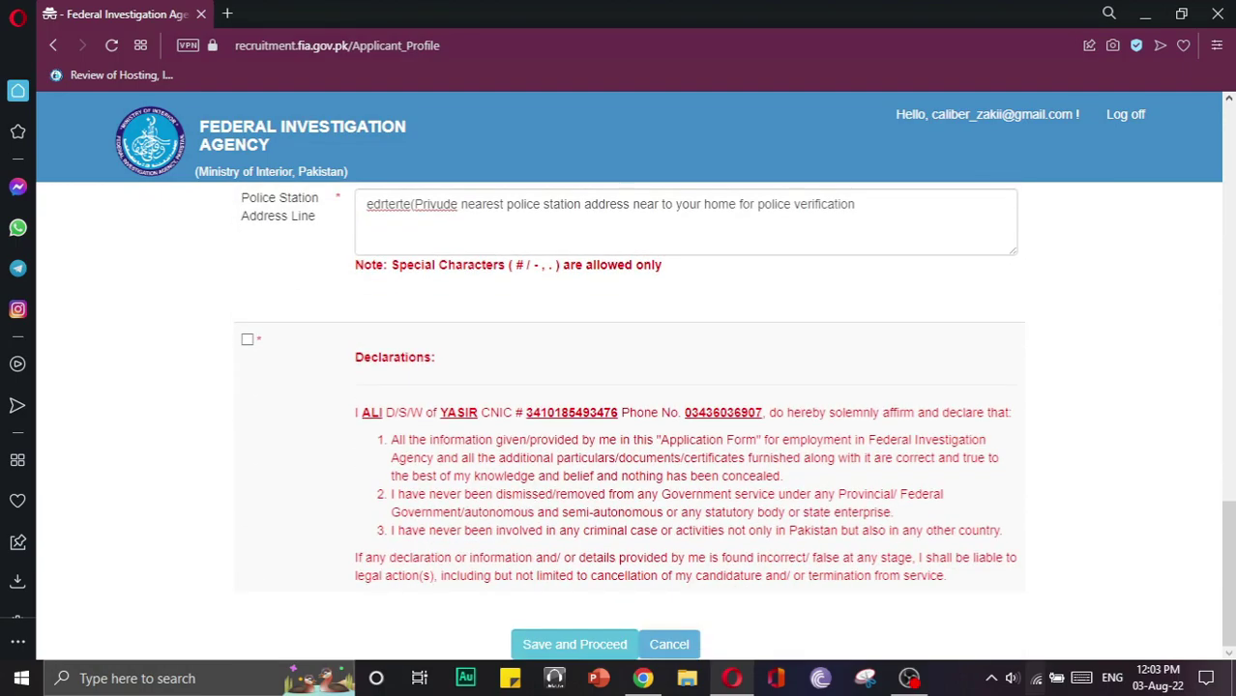
pyautogui.scroll(18, 532, 511)
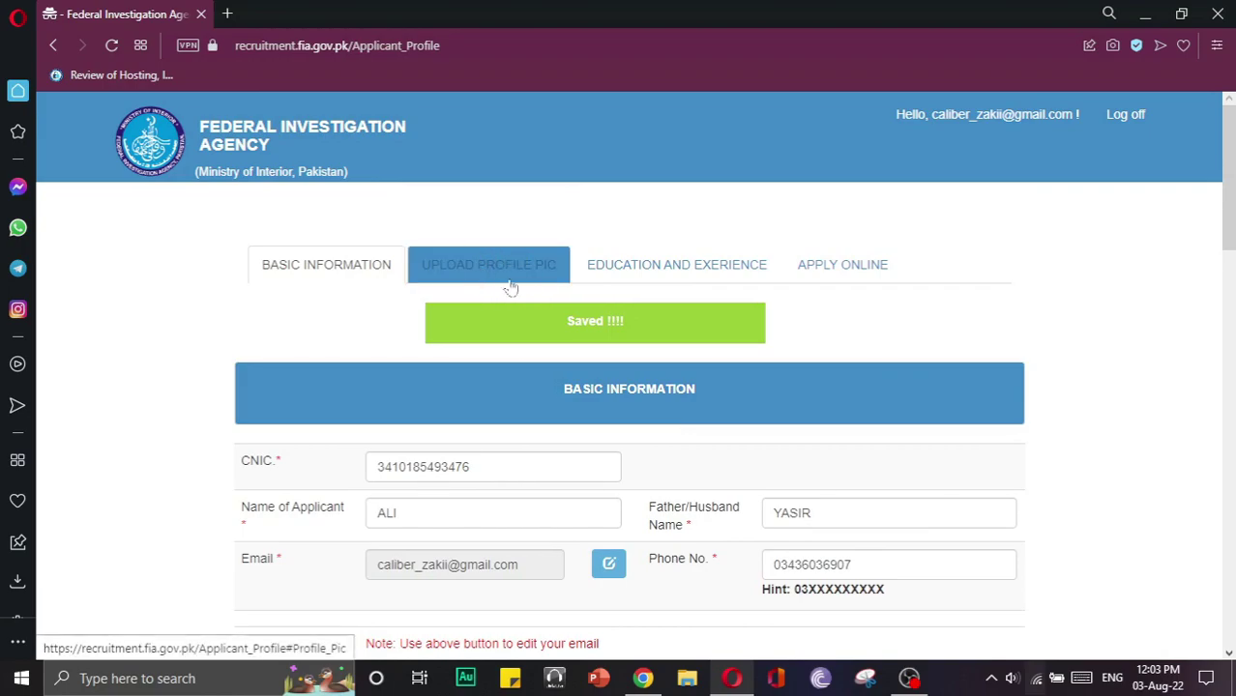
pyautogui.click(478, 264)
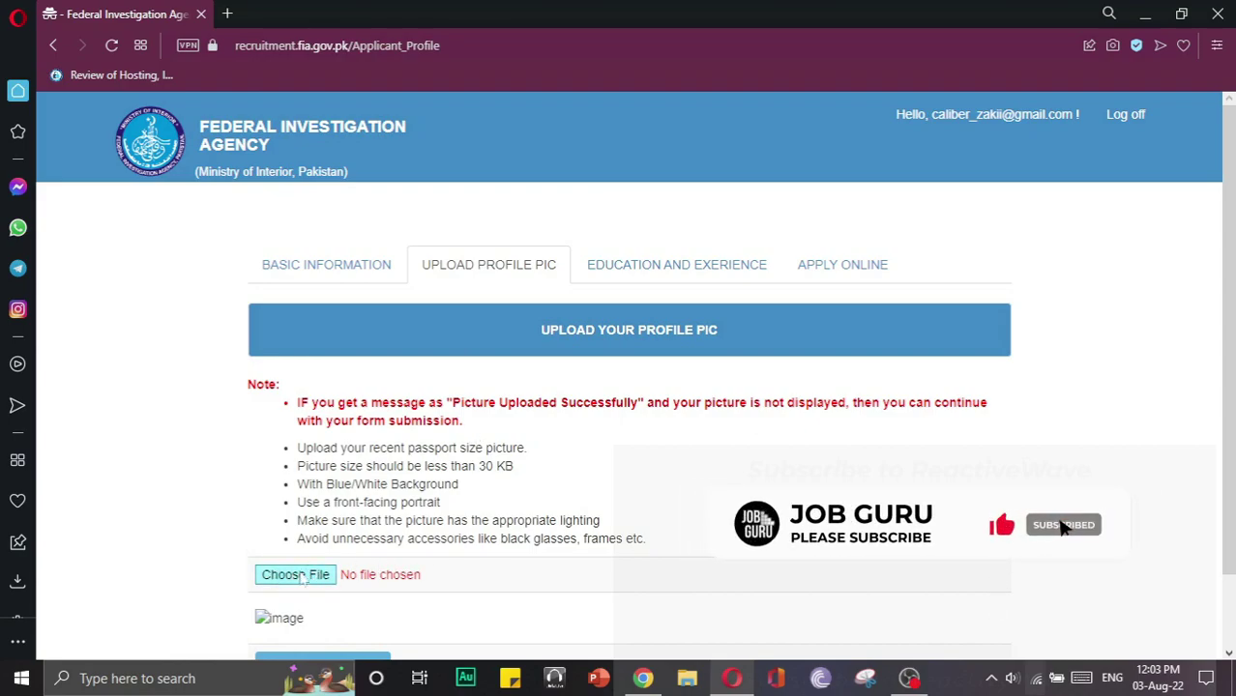
pyautogui.scroll(-1, 308, 580)
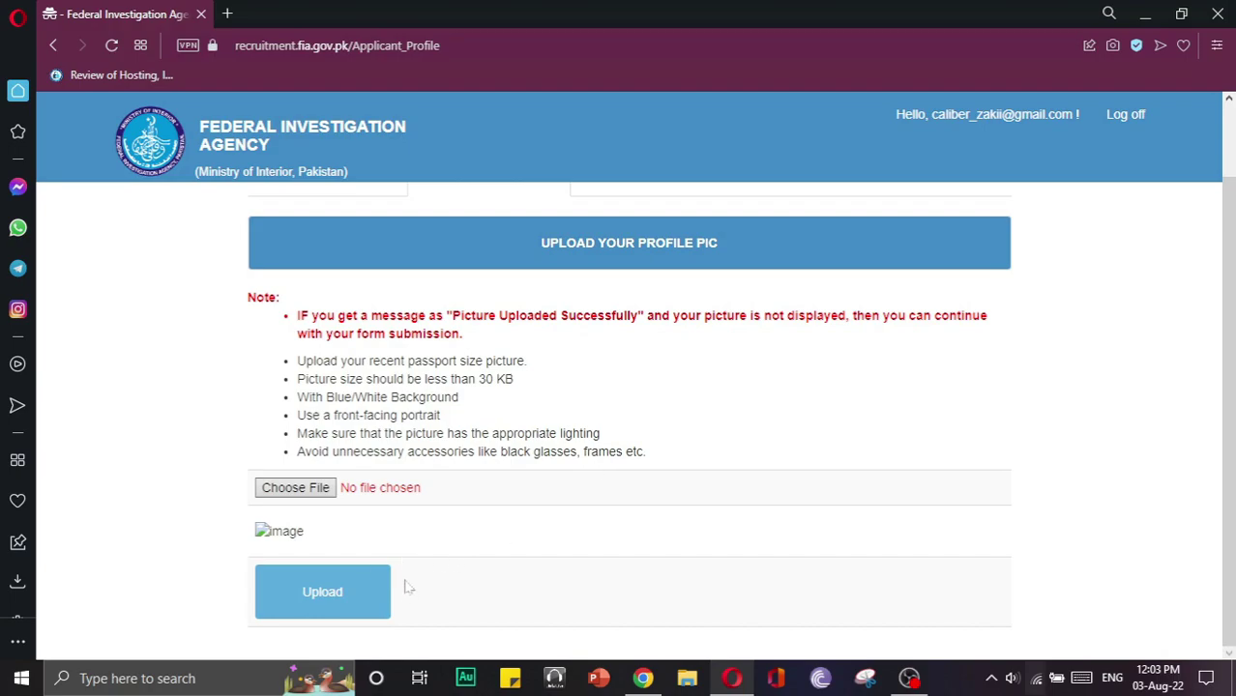
pyautogui.scroll(1, 540, 503)
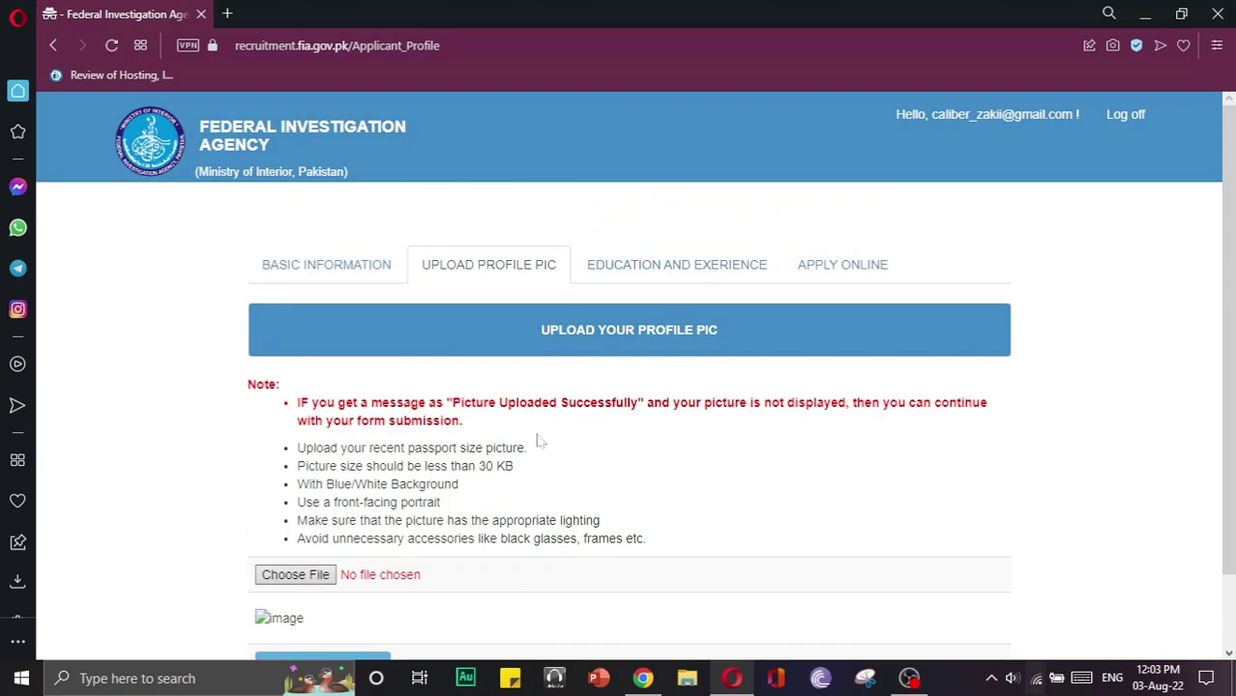
# - In the new education entry, set Qualification to Bechelor Degree, Field of Education to "commerce" and Board/University to "Punjab university"
pyautogui.click(625, 276)
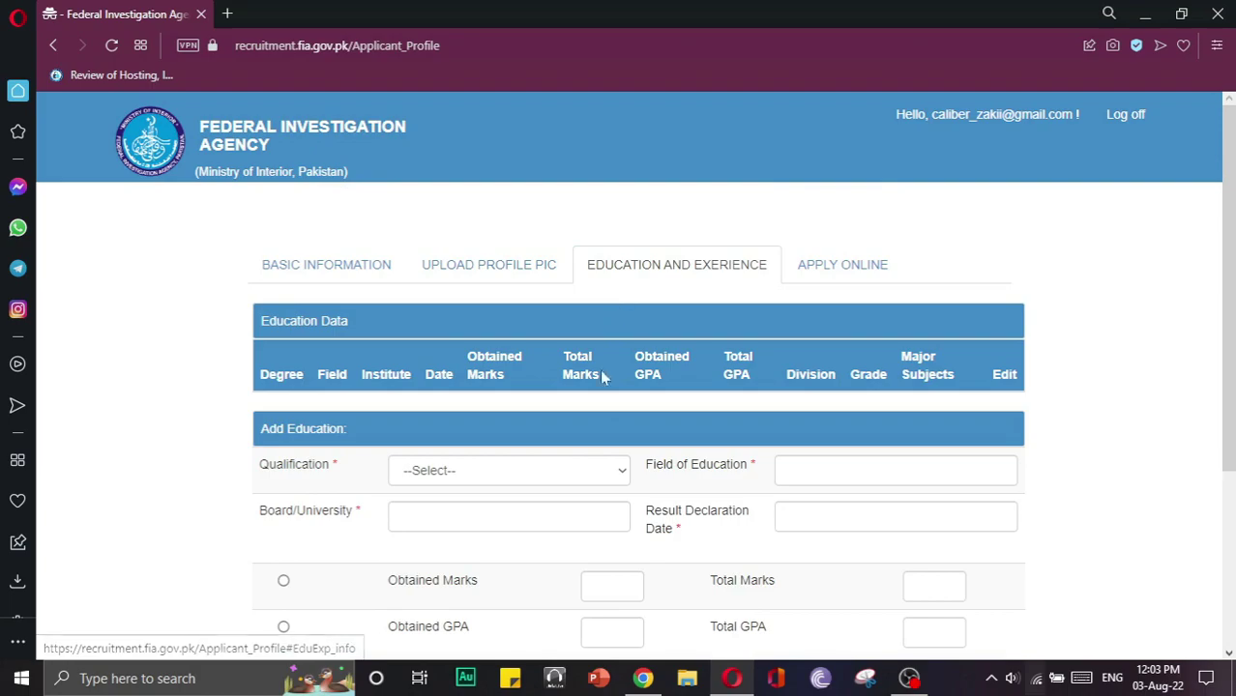
pyautogui.click(533, 470)
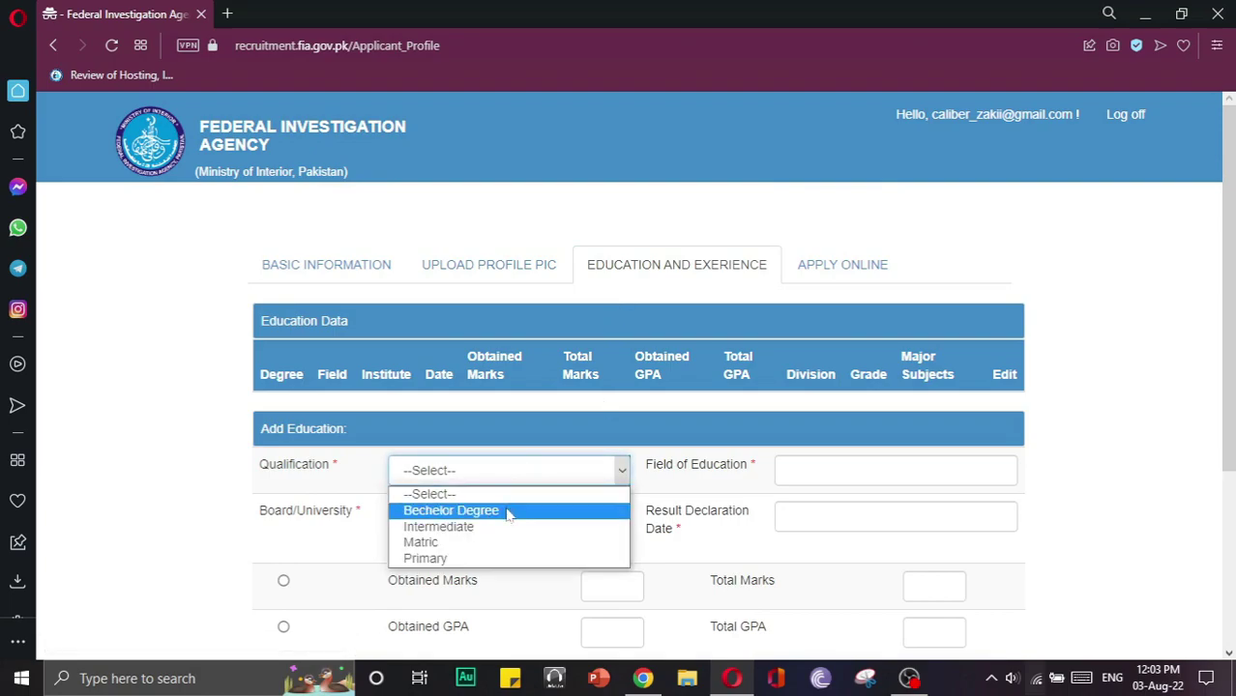
pyautogui.click(513, 507)
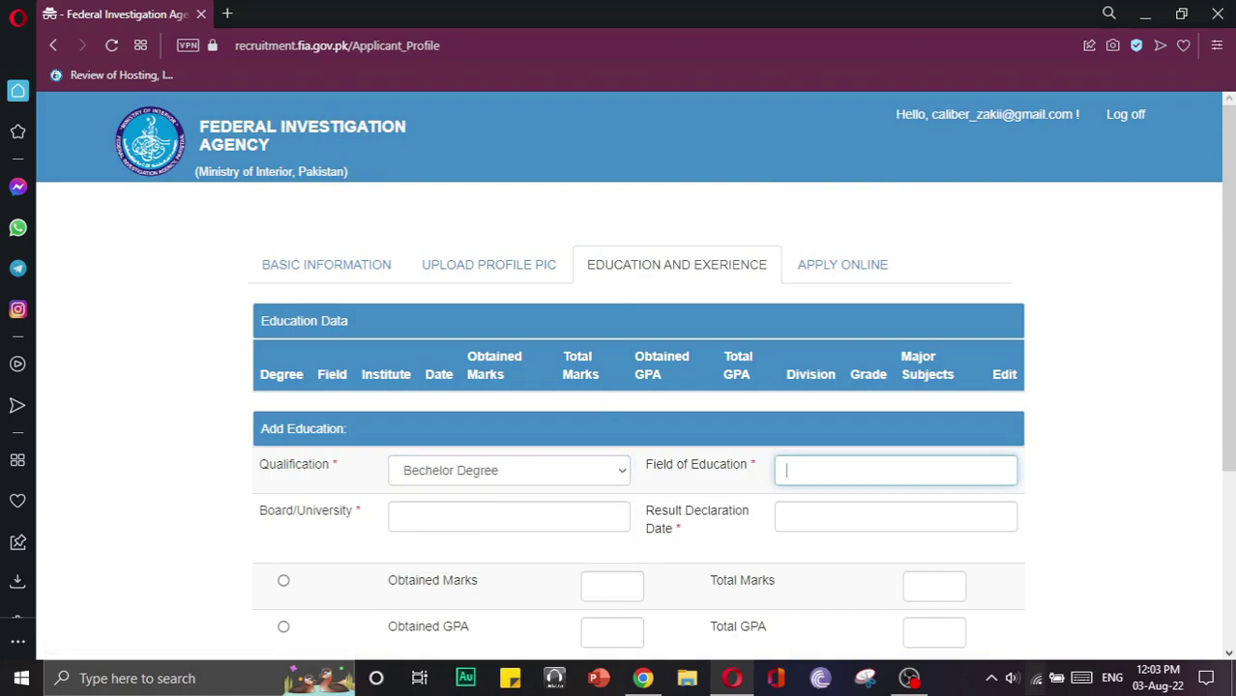
pyautogui.write('commercew')
pyautogui.press('BackSpace')
pyautogui.click(426, 518)
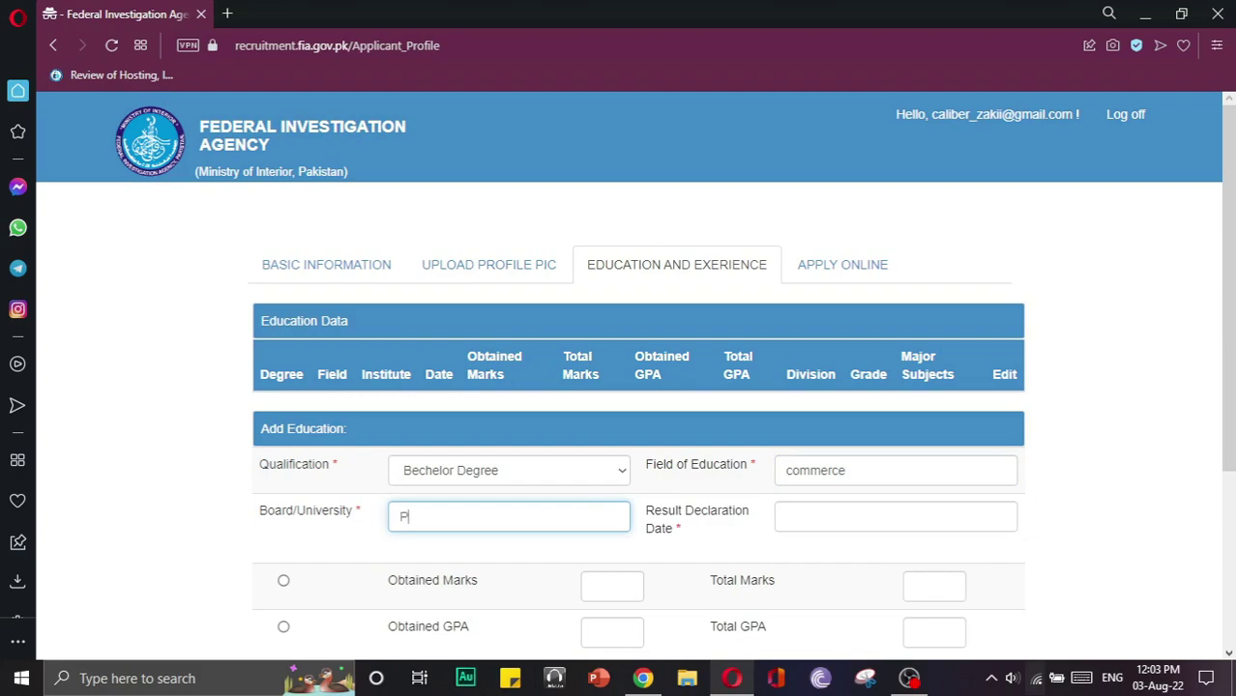
pyautogui.write('Punjab university')
# - Set the Result Declaration Date of the education entry to 15-Sep-2018
pyautogui.click(821, 541)
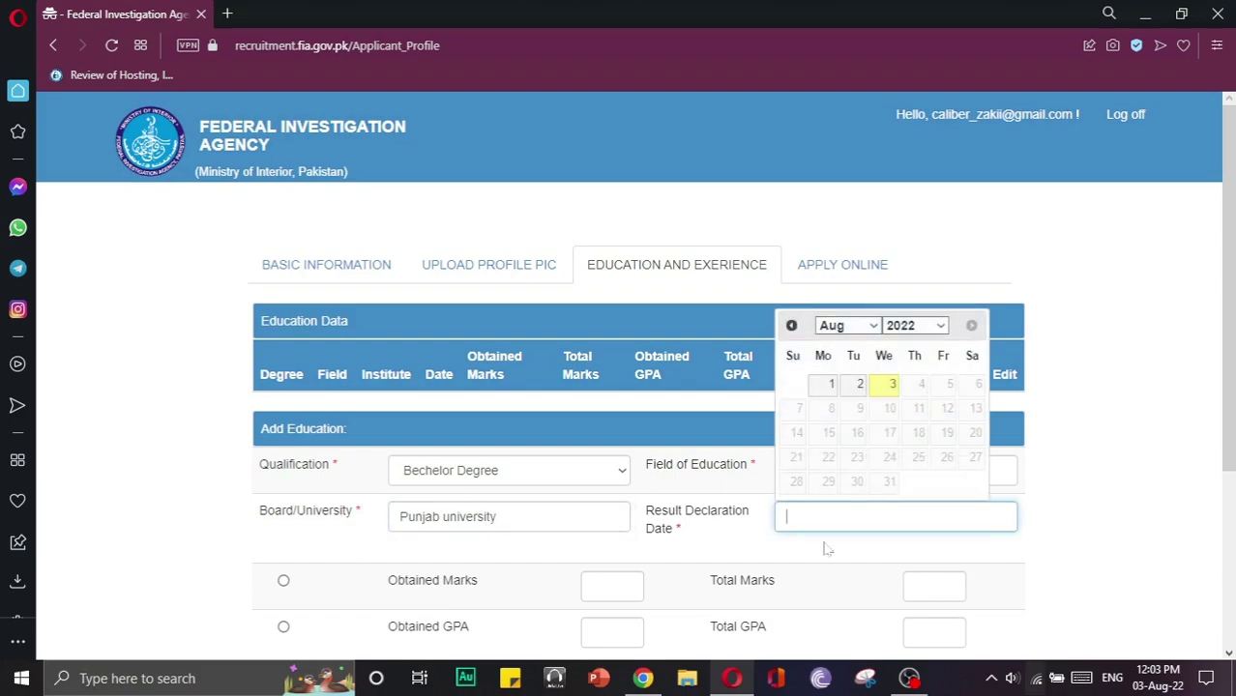
pyautogui.click(928, 326)
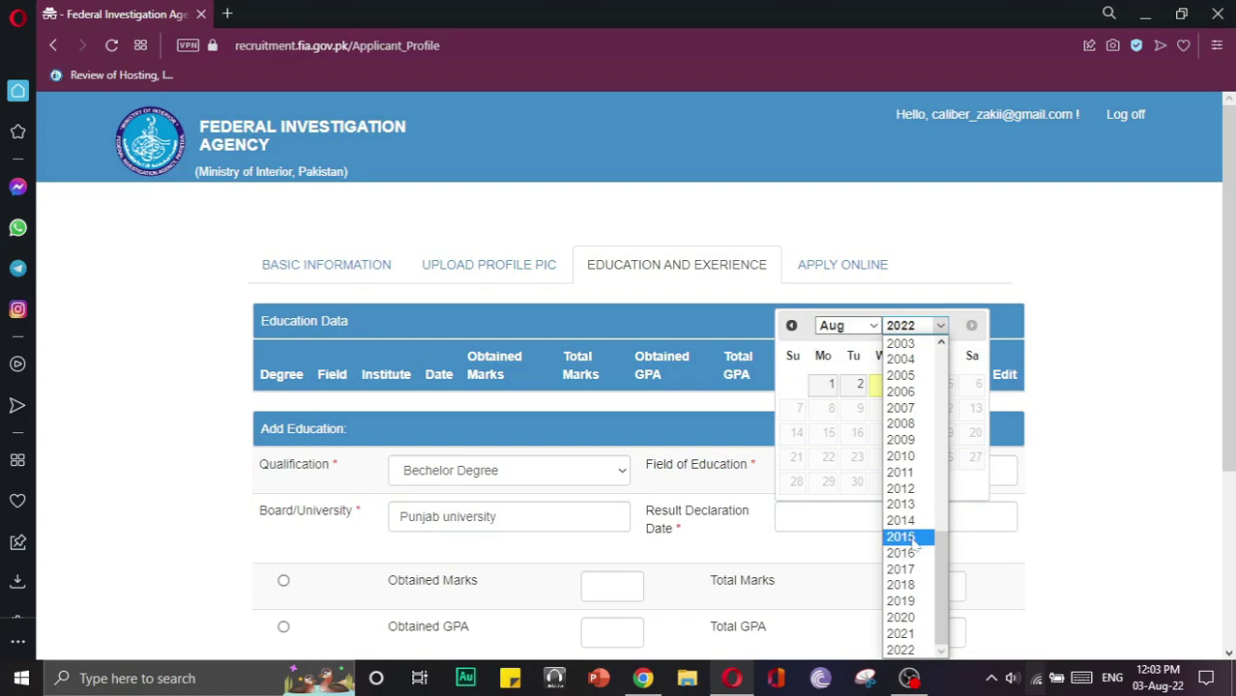
pyautogui.click(920, 586)
pyautogui.click(843, 326)
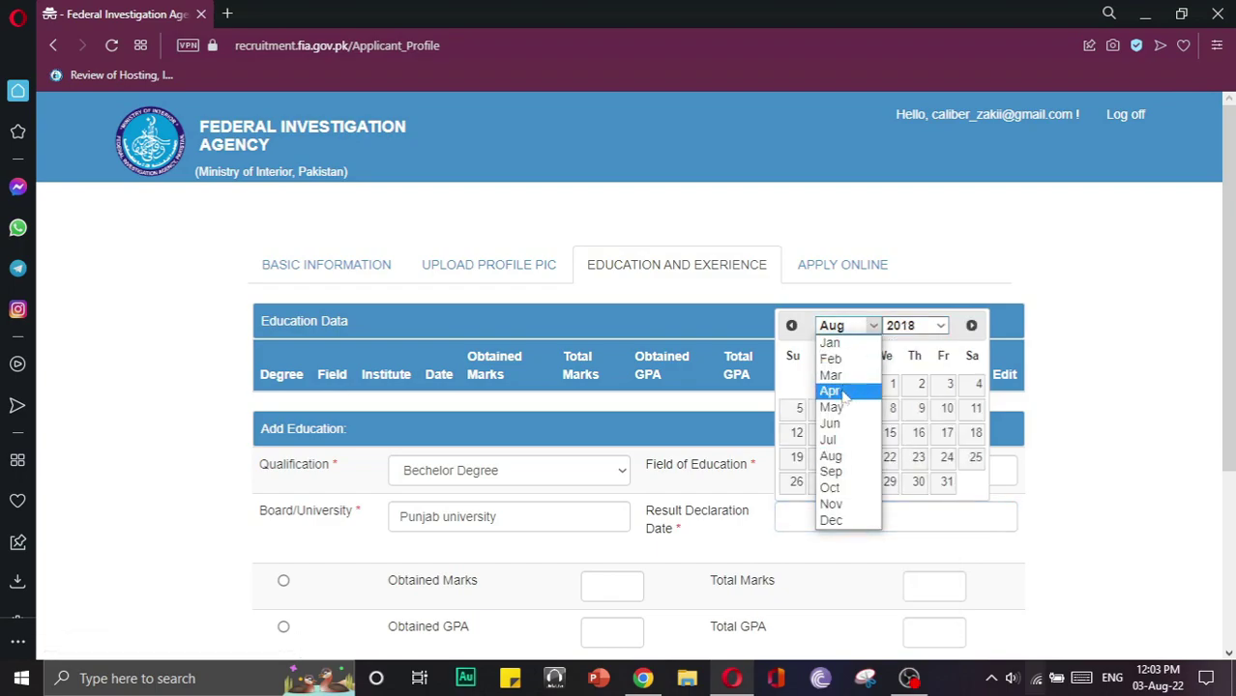
pyautogui.click(830, 472)
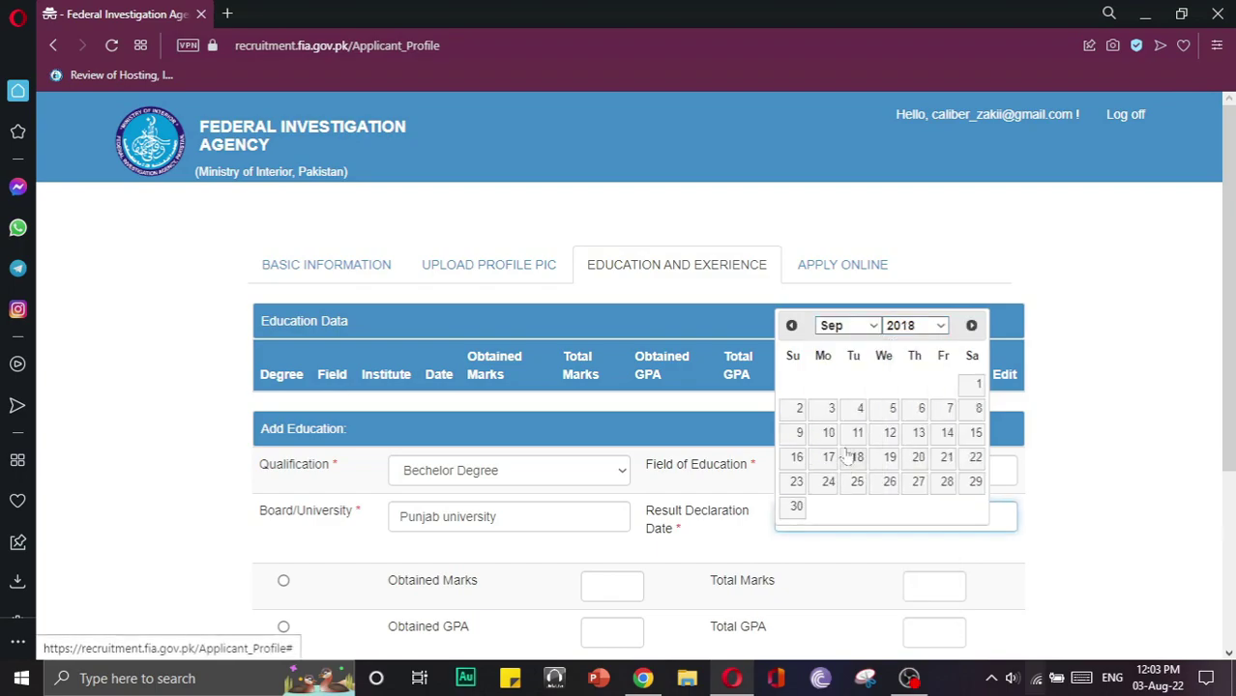
pyautogui.click(975, 432)
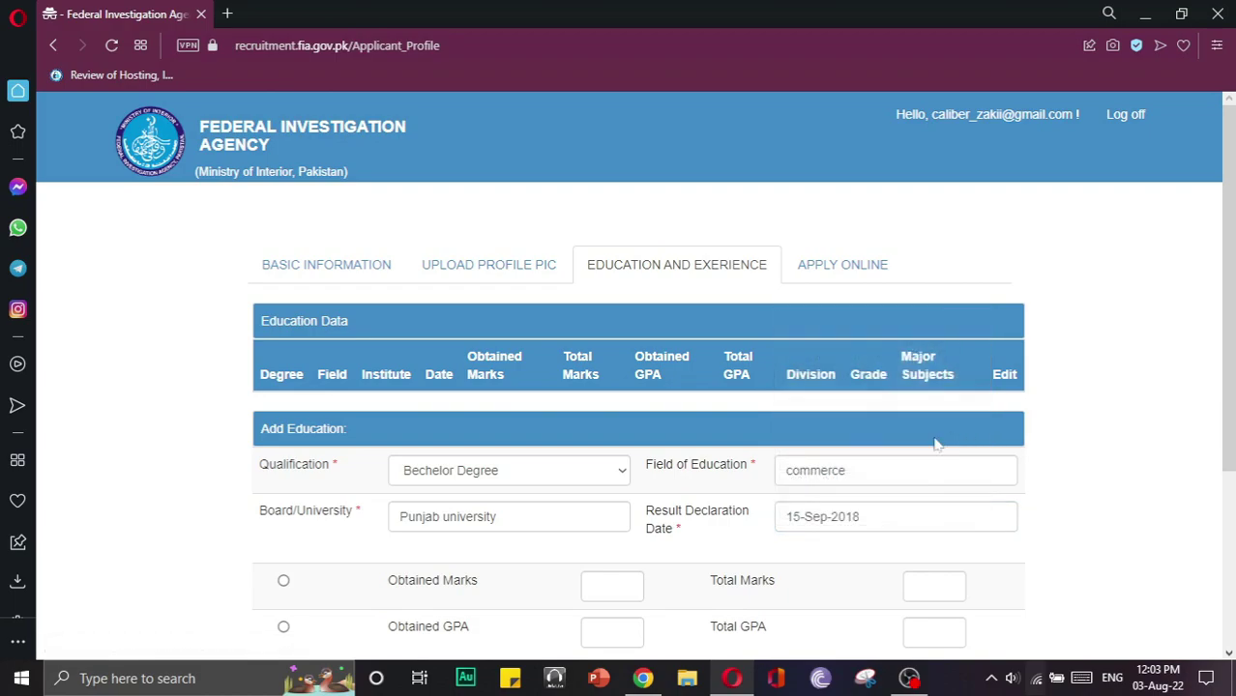
# - Choose the marks option for the degree and enter 976 obtained marks out of 1500 total marks
pyautogui.scroll(-2, 696, 501)
pyautogui.click(284, 400)
pyautogui.click(594, 405)
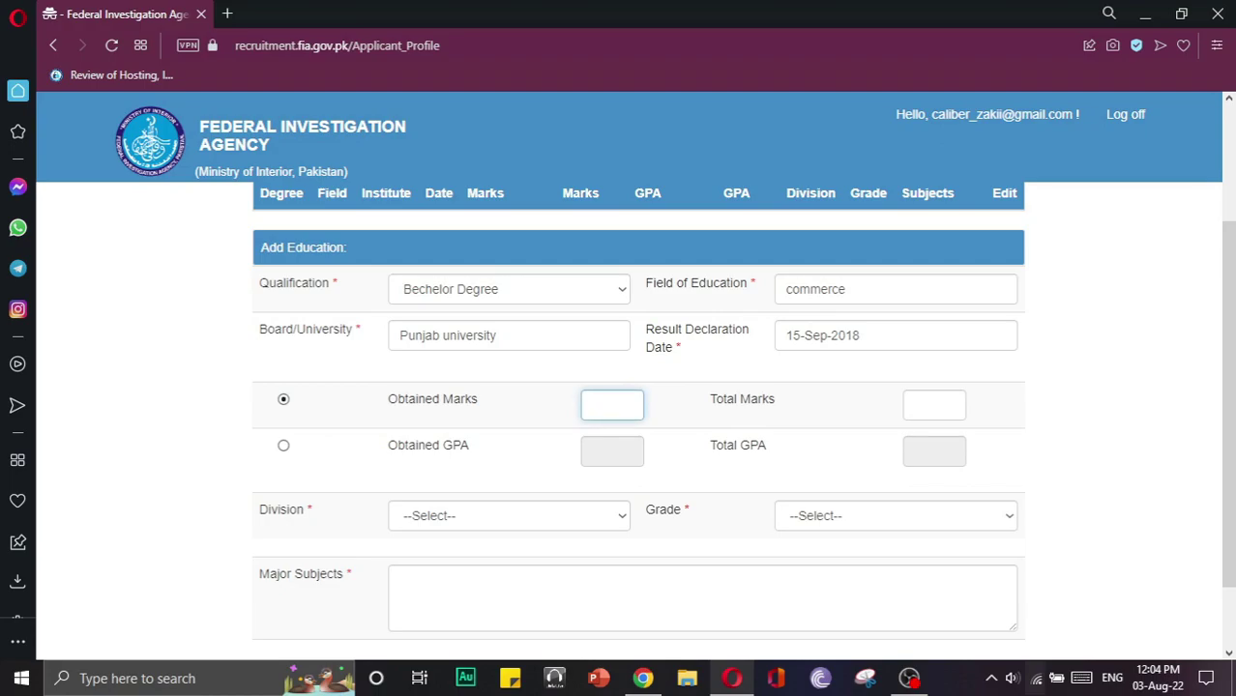
pyautogui.write('976')
pyautogui.press('Tab')
pyautogui.write('1500')
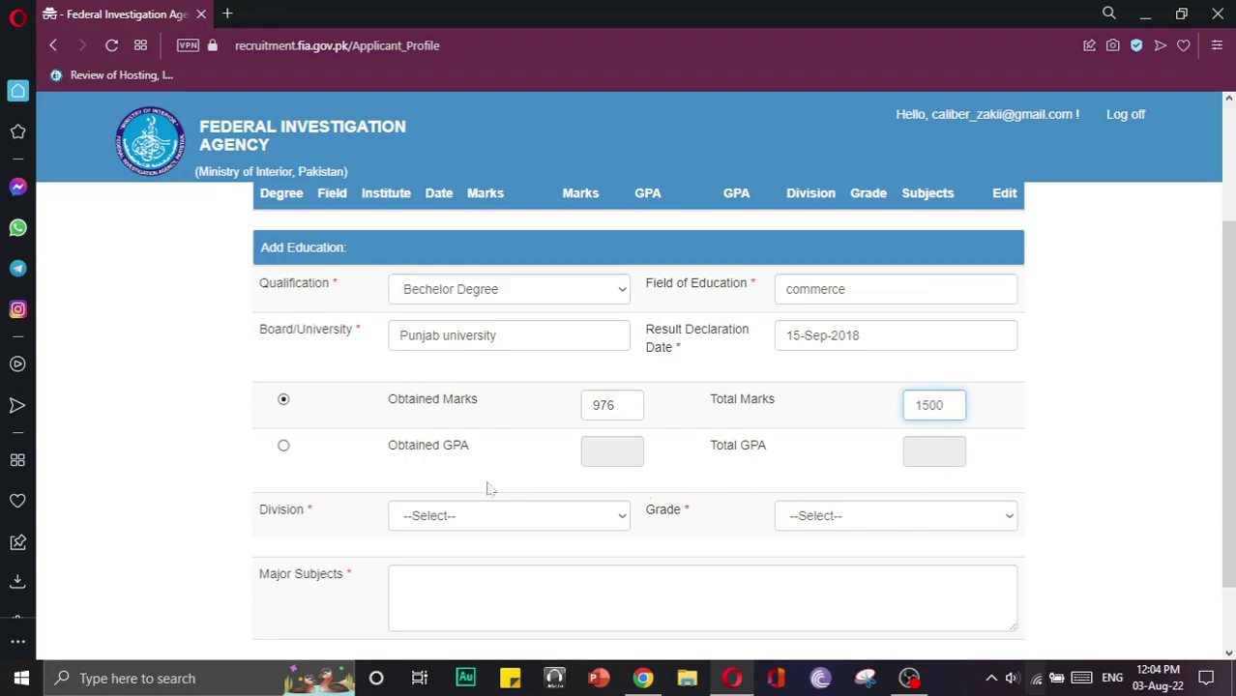
# - Set the Division to 1st and the Grade to B
pyautogui.scroll(-1, 493, 489)
pyautogui.click(475, 432)
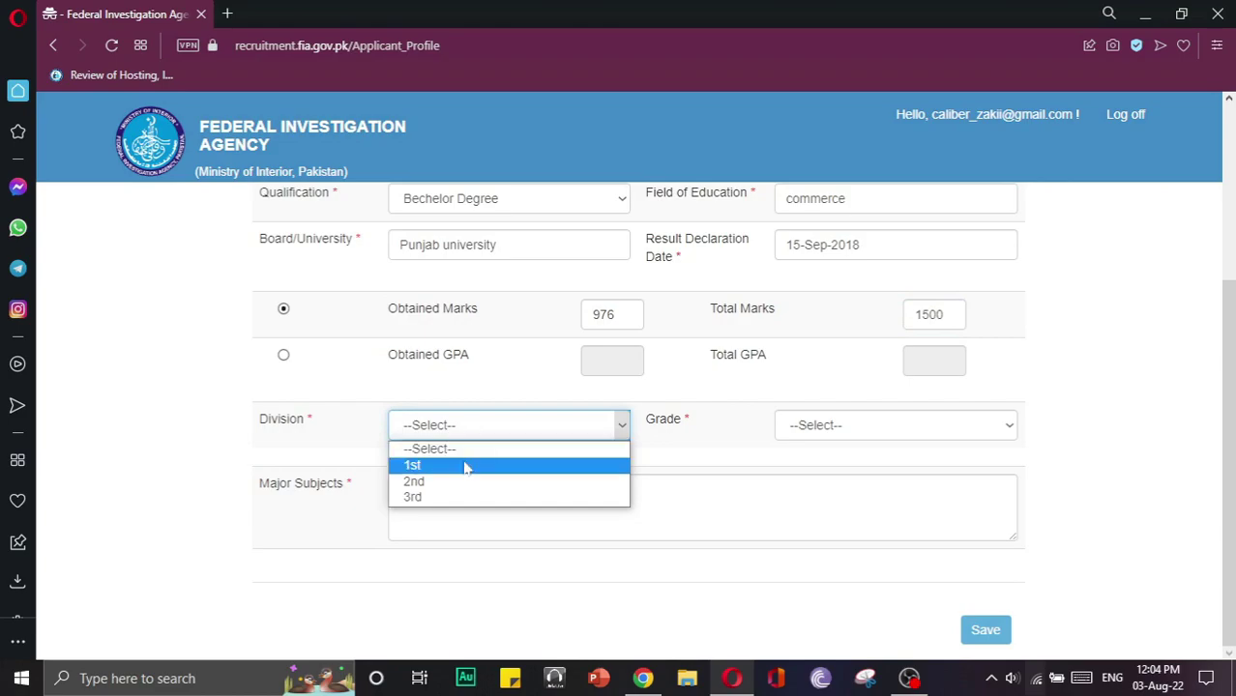
pyautogui.click(464, 468)
pyautogui.click(864, 425)
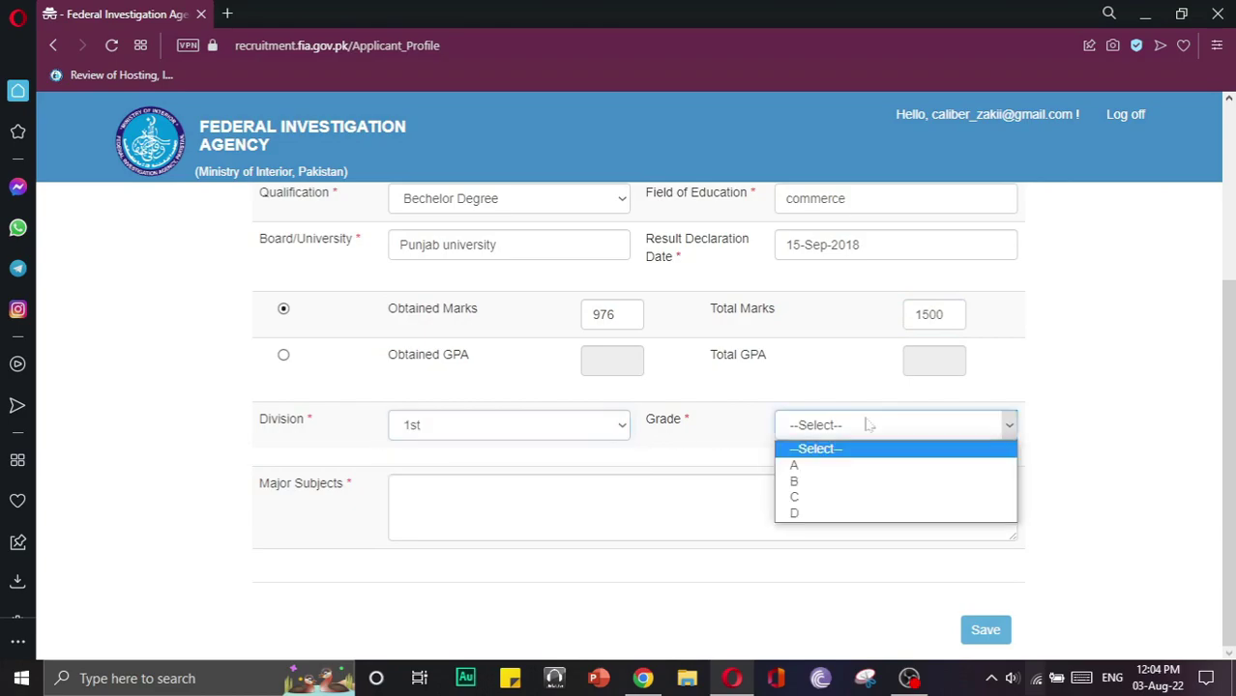
pyautogui.click(829, 482)
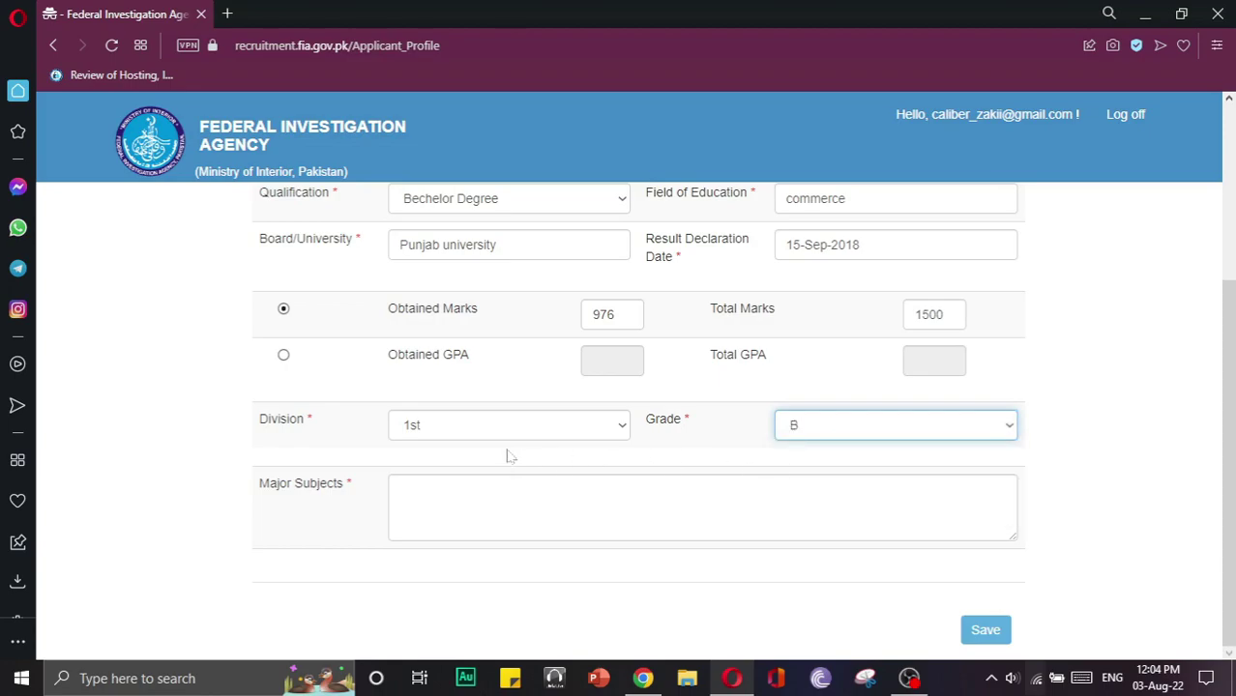
# - Fill in Major Subjects with "Accounting, Computer PROVIDE YOUR OWN"
pyautogui.click(401, 490)
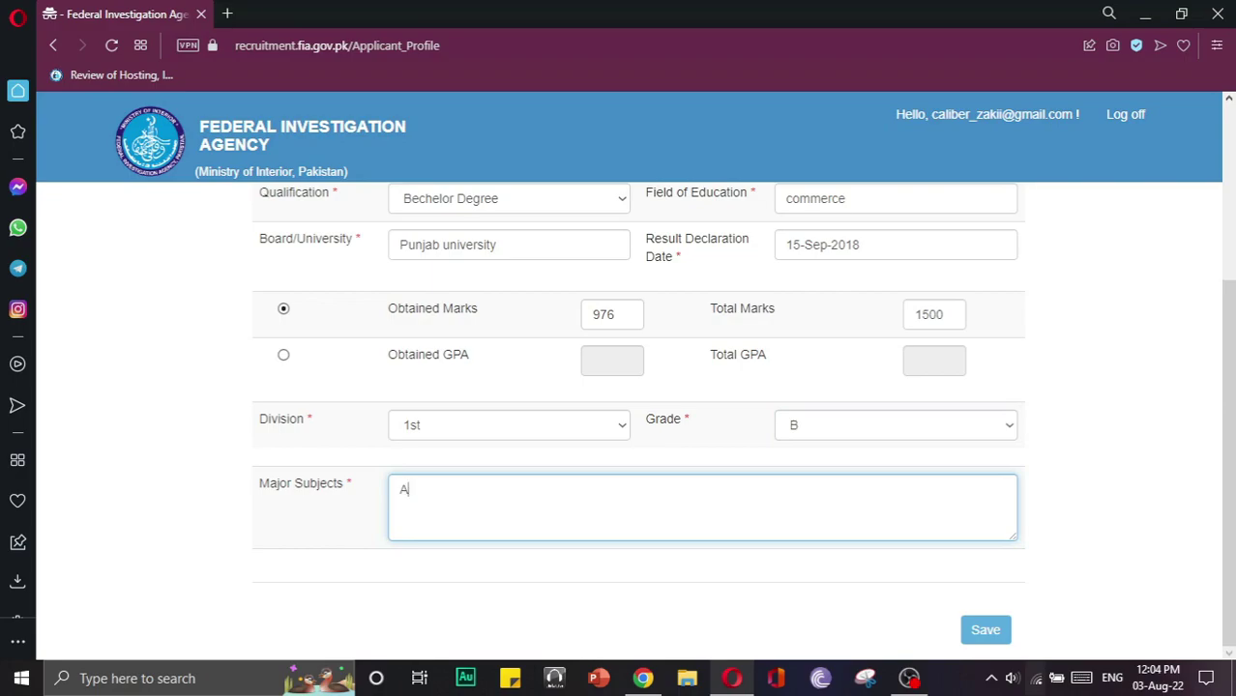
pyautogui.write('Accounting,Comp')
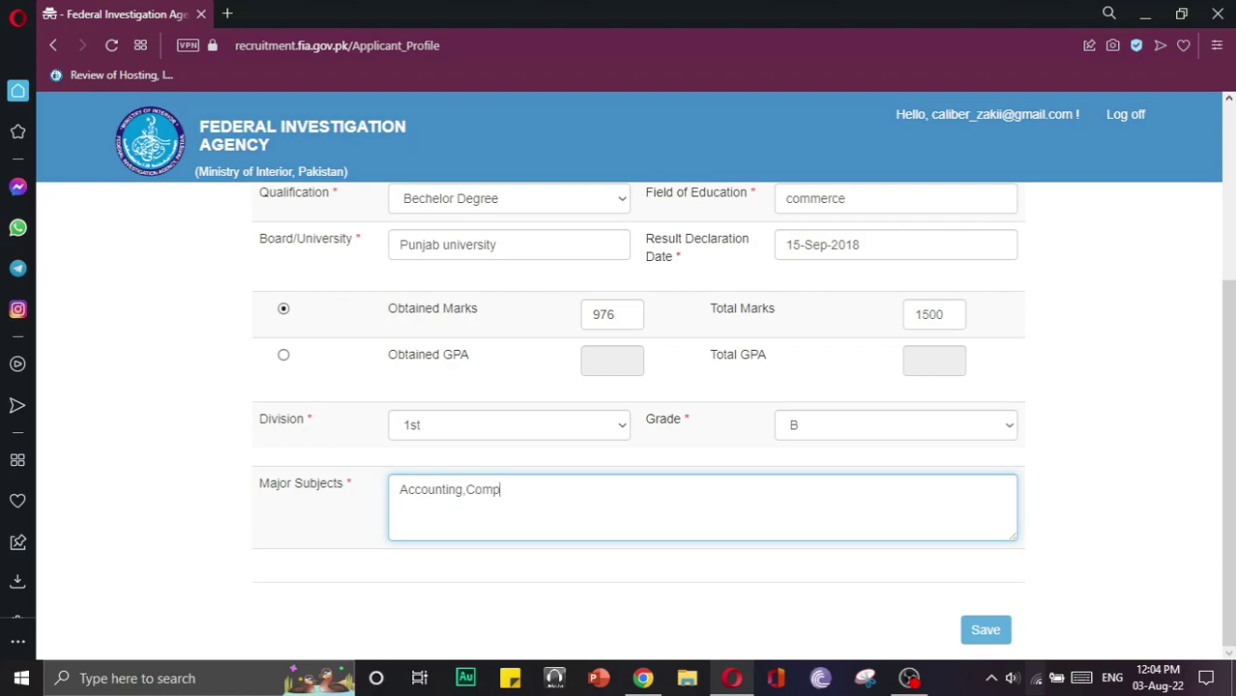
pyautogui.write('uter')
pyautogui.click(528, 489)
pyautogui.write('sci')
pyautogui.press('BackSpace')
pyautogui.press('BackSpace')
pyautogui.press('BackSpace')
pyautogui.write('PROJ')
pyautogui.press('BackSpace')
pyautogui.write('VI')
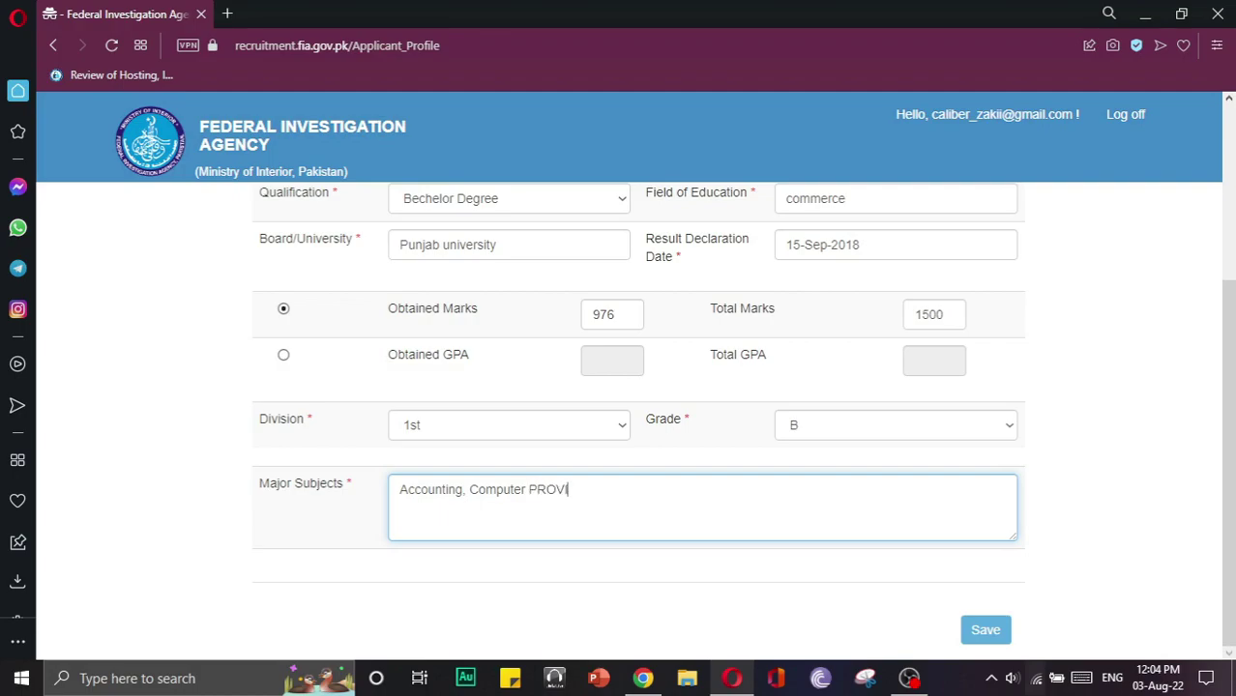
pyautogui.write('DE YOUR OWN')
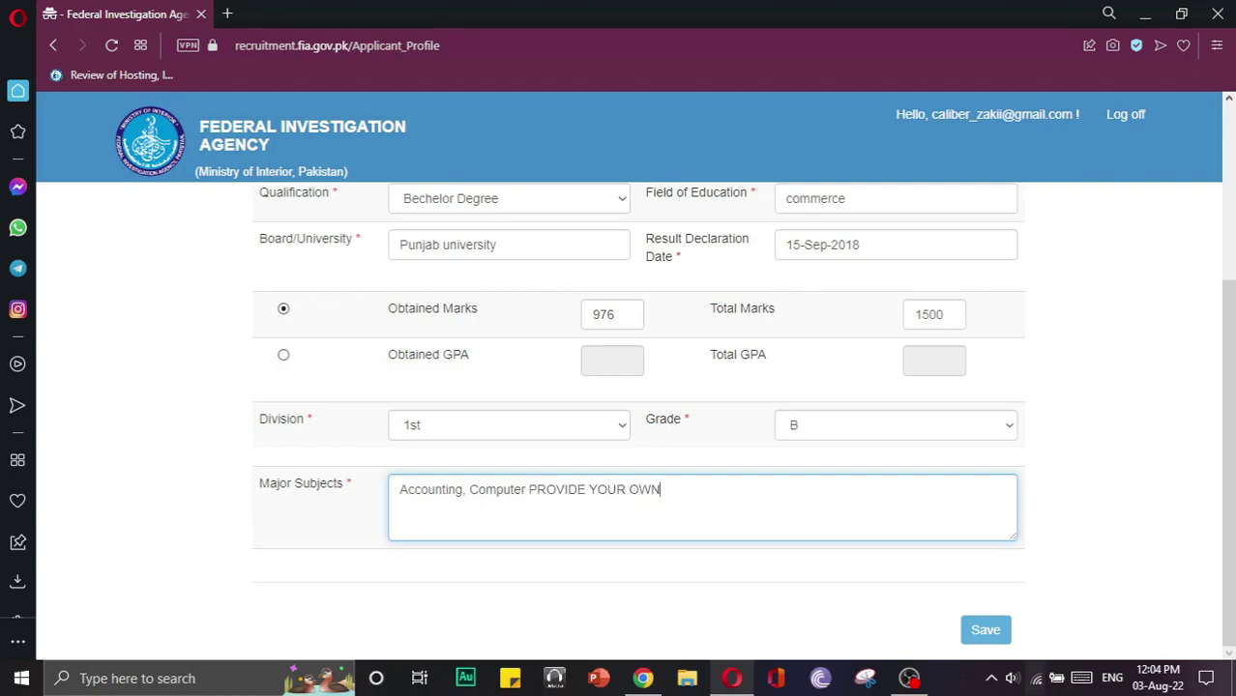
pyautogui.write(' DE')
# - Save the bachelor degree entry and check it in the Education Data table
pyautogui.scroll(1, 731, 569)
pyautogui.scroll(-1, 731, 569)
pyautogui.click(970, 628)
pyautogui.scroll(1, 957, 633)
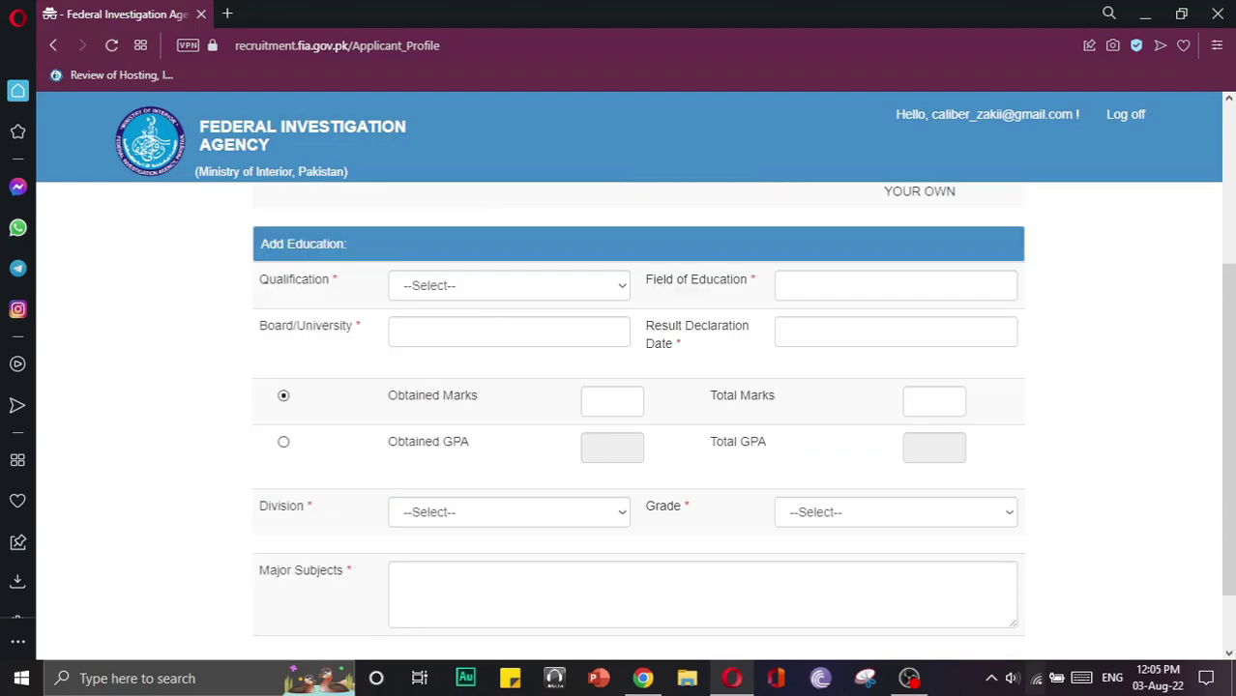
pyautogui.scroll(3, 705, 569)
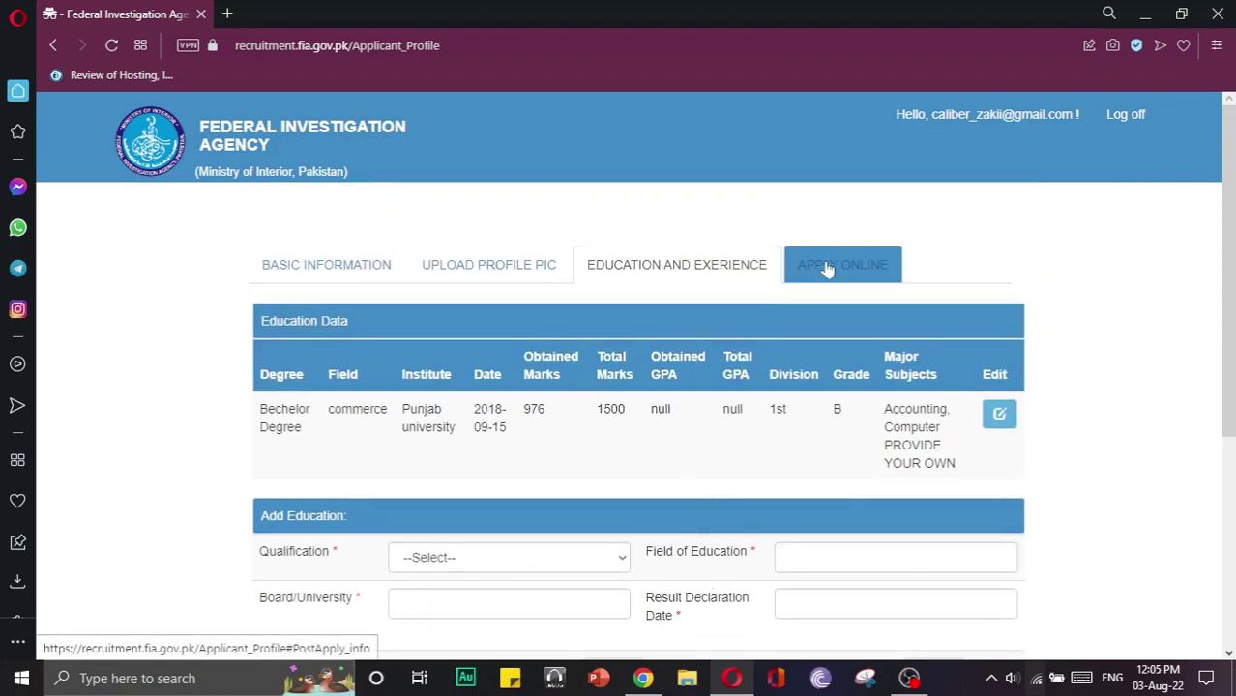
# - Open the Apply Online section to view the available and applied posts
pyautogui.moveTo(820, 268); pyautogui.dragTo(628, 237)
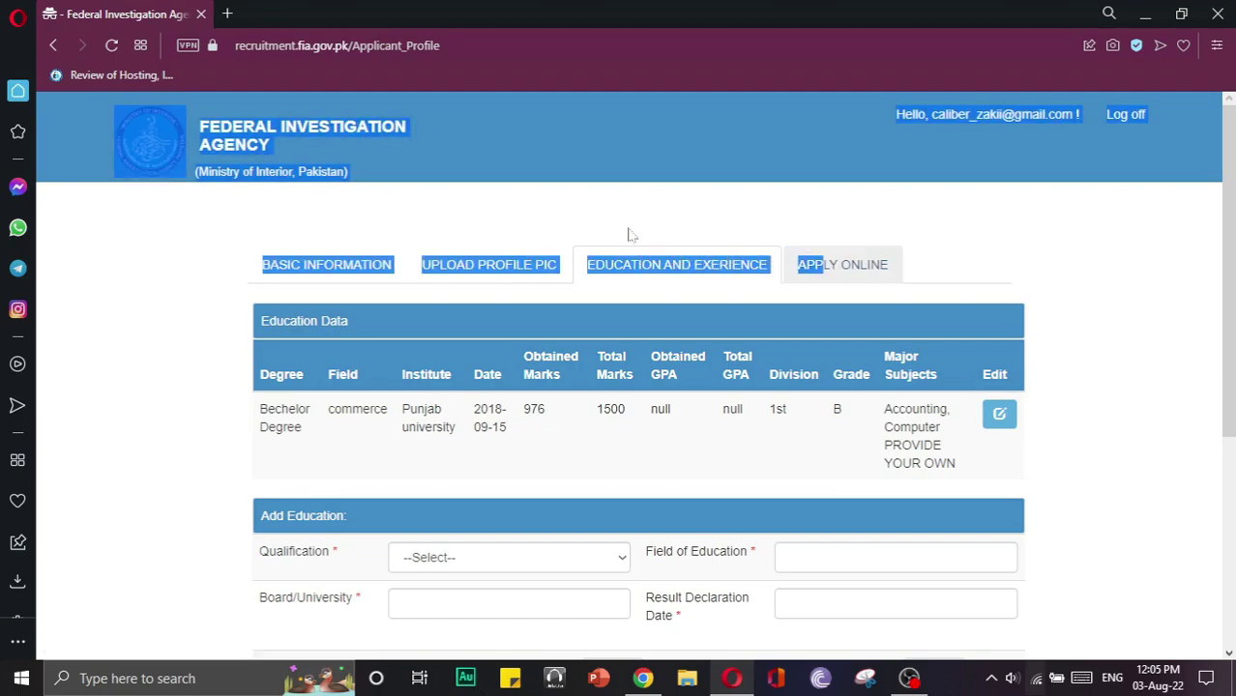
pyautogui.click(781, 226)
pyautogui.click(827, 269)
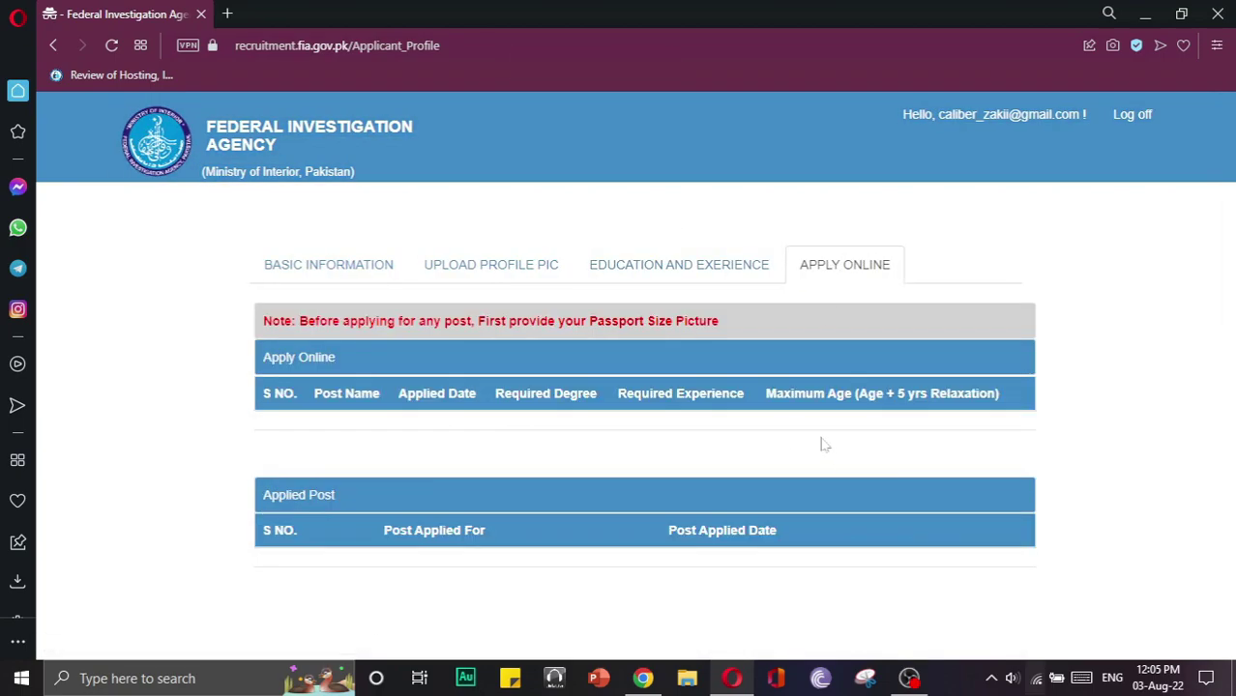
# - Choose the picture rg12jh2d3c4b299c.jpeg in the Upload Profile Pic section and upload it
pyautogui.click(514, 270)
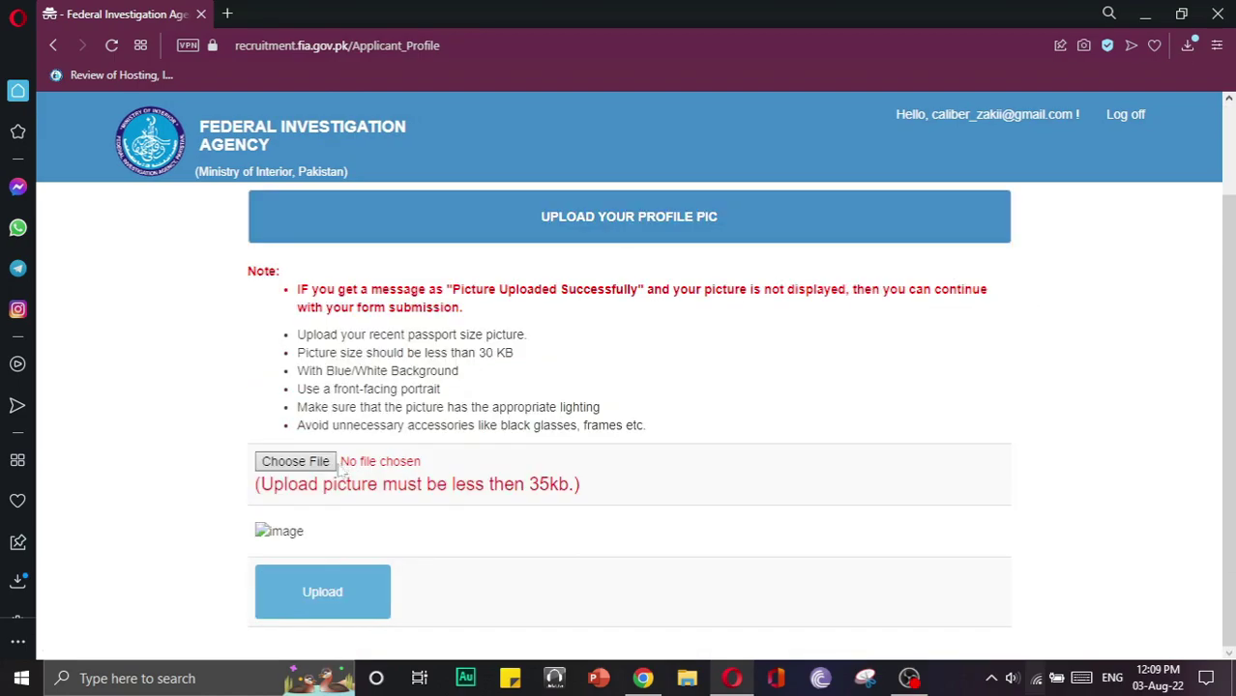
pyautogui.click(289, 461)
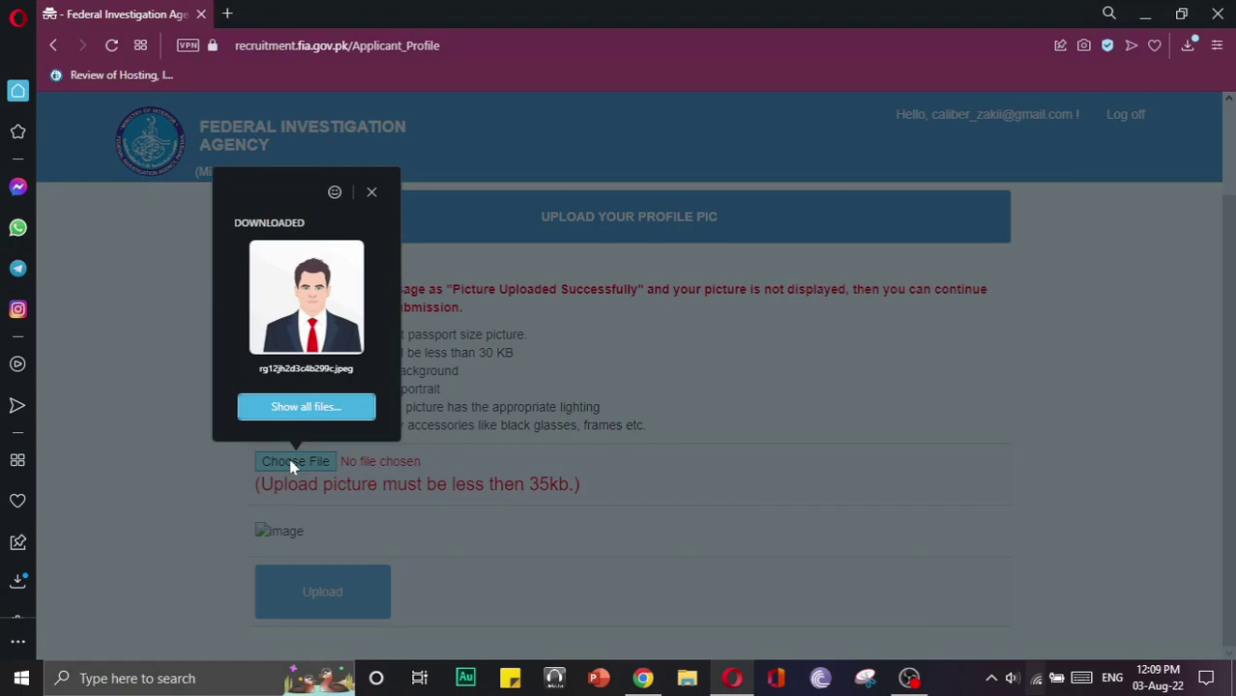
pyautogui.click(319, 307)
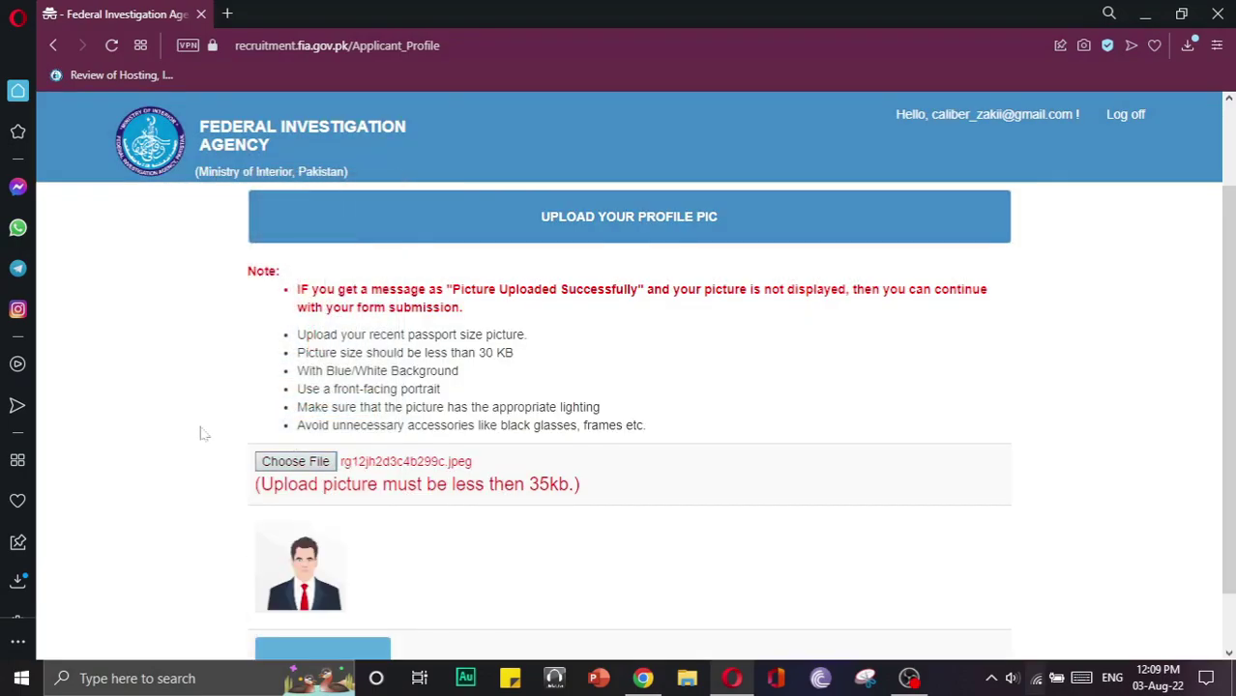
pyautogui.scroll(-1, 200, 435)
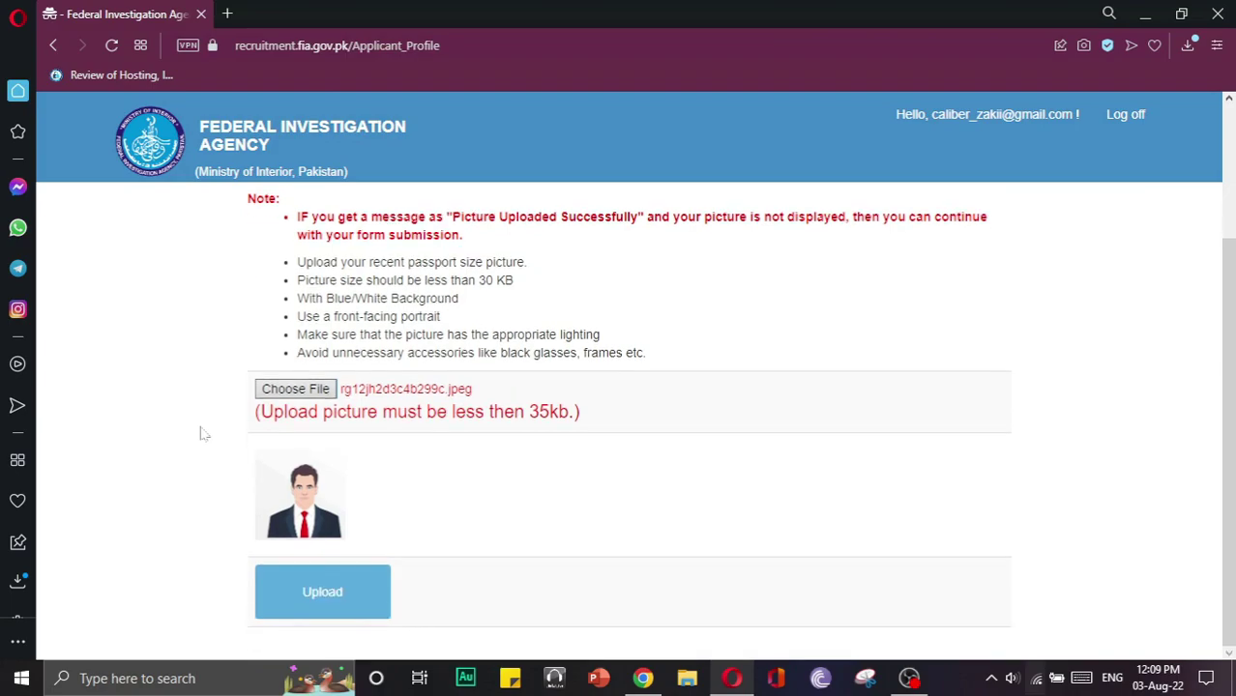
pyautogui.click(319, 586)
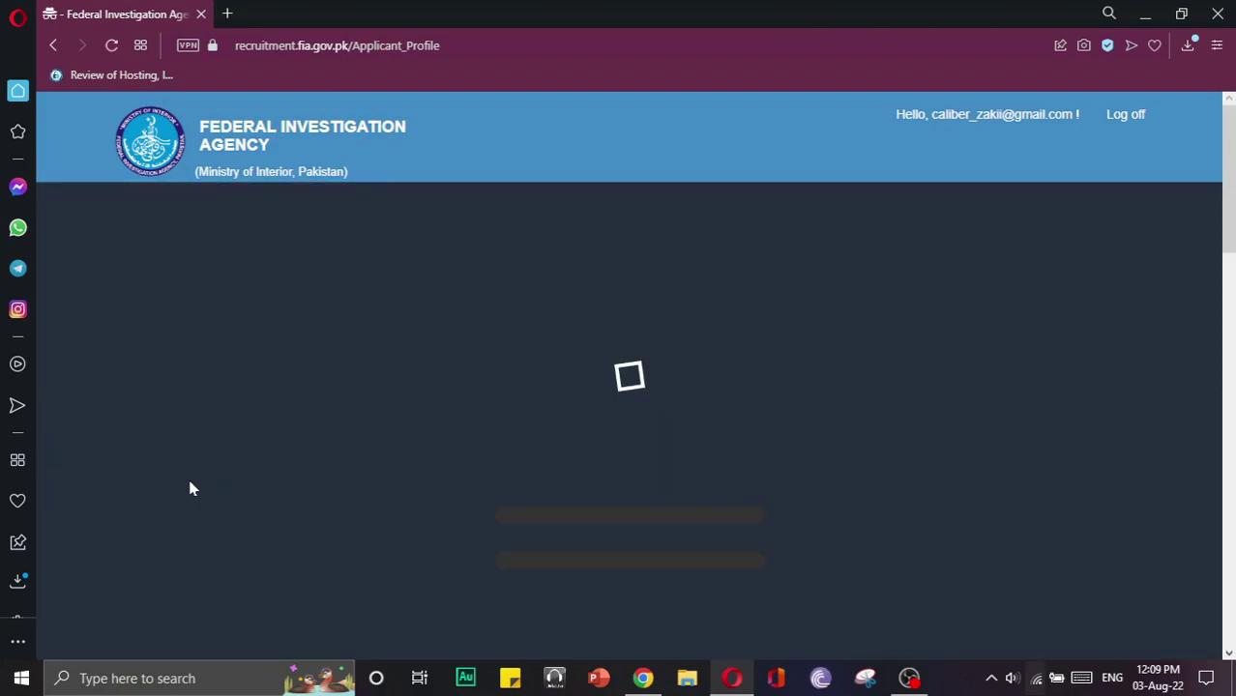
# - Return to the Upload Profile Pic section and check the uploaded picture and its upload status
pyautogui.scroll(-2, 222, 417)
pyautogui.scroll(-5, 243, 424)
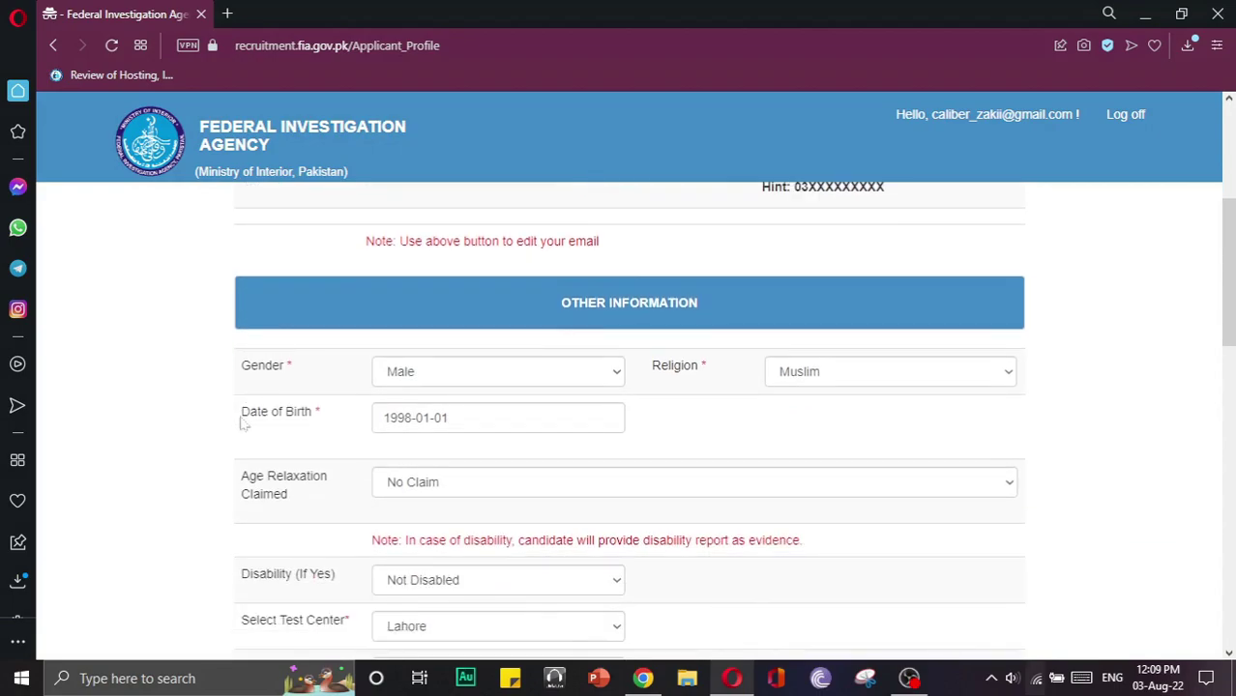
pyautogui.scroll(7, 427, 328)
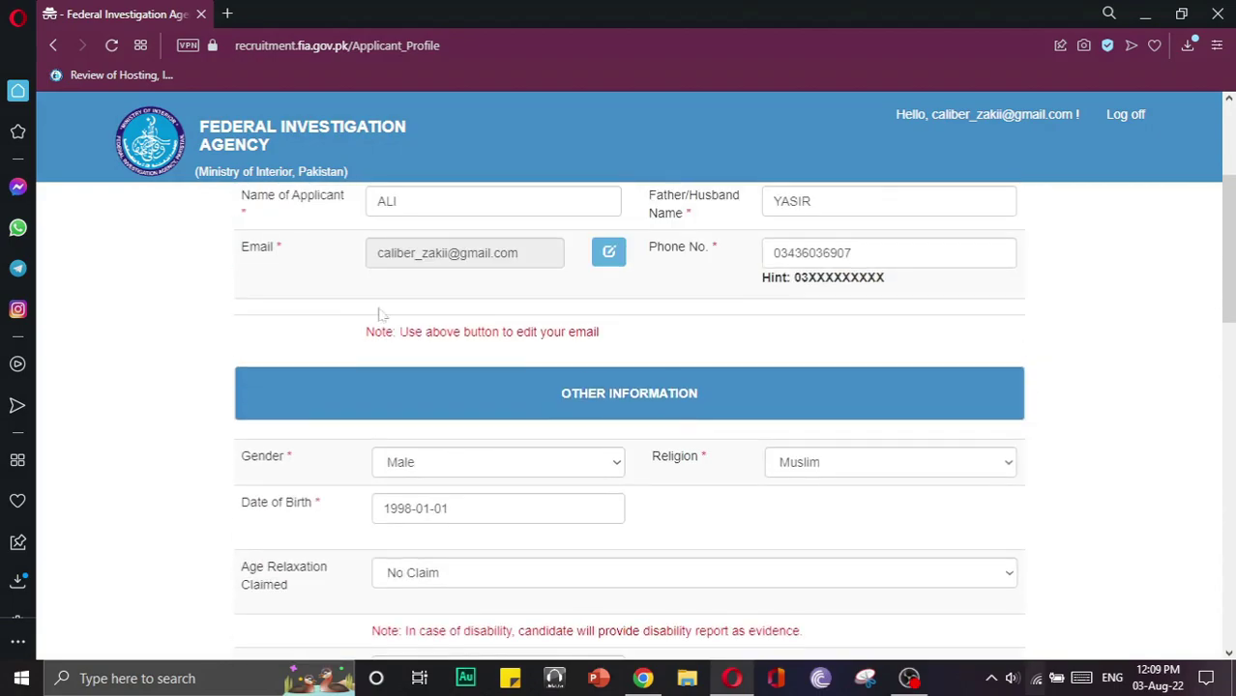
pyautogui.click(441, 276)
pyautogui.scroll(-2, 431, 348)
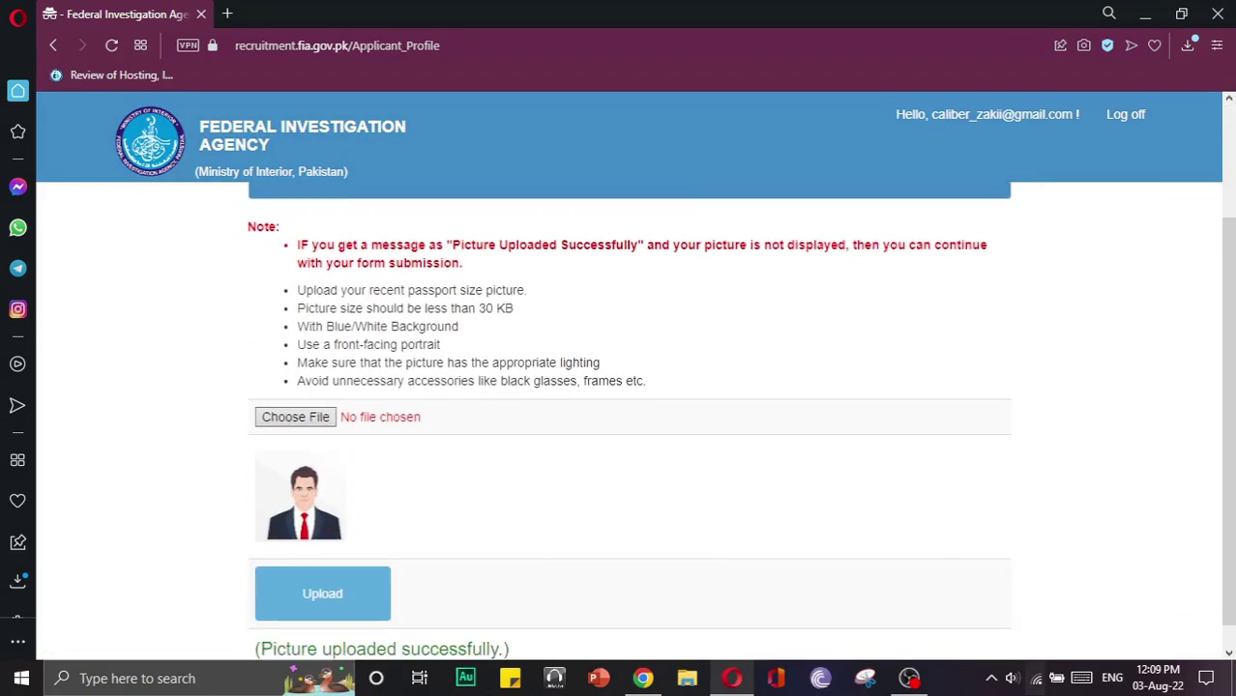
pyautogui.scroll(2, 411, 501)
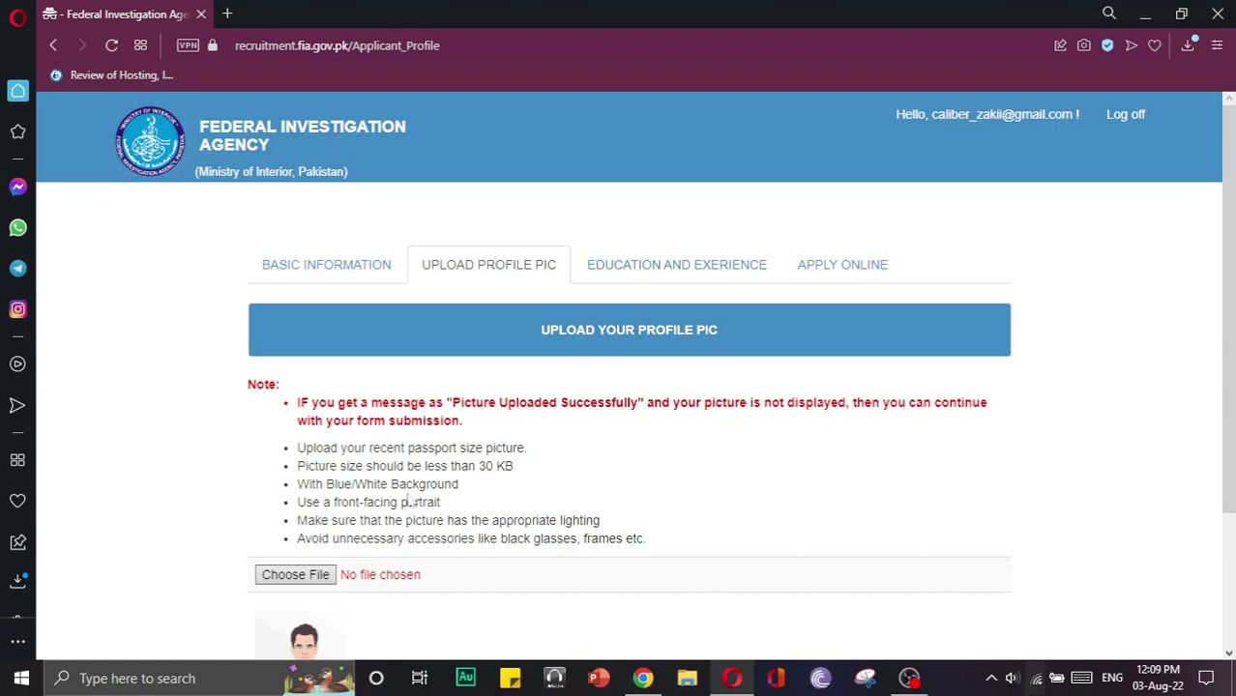
# - Review the saved Basic Information form from the applicant details through to the declarations
pyautogui.click(295, 267)
pyautogui.scroll(-8, 384, 493)
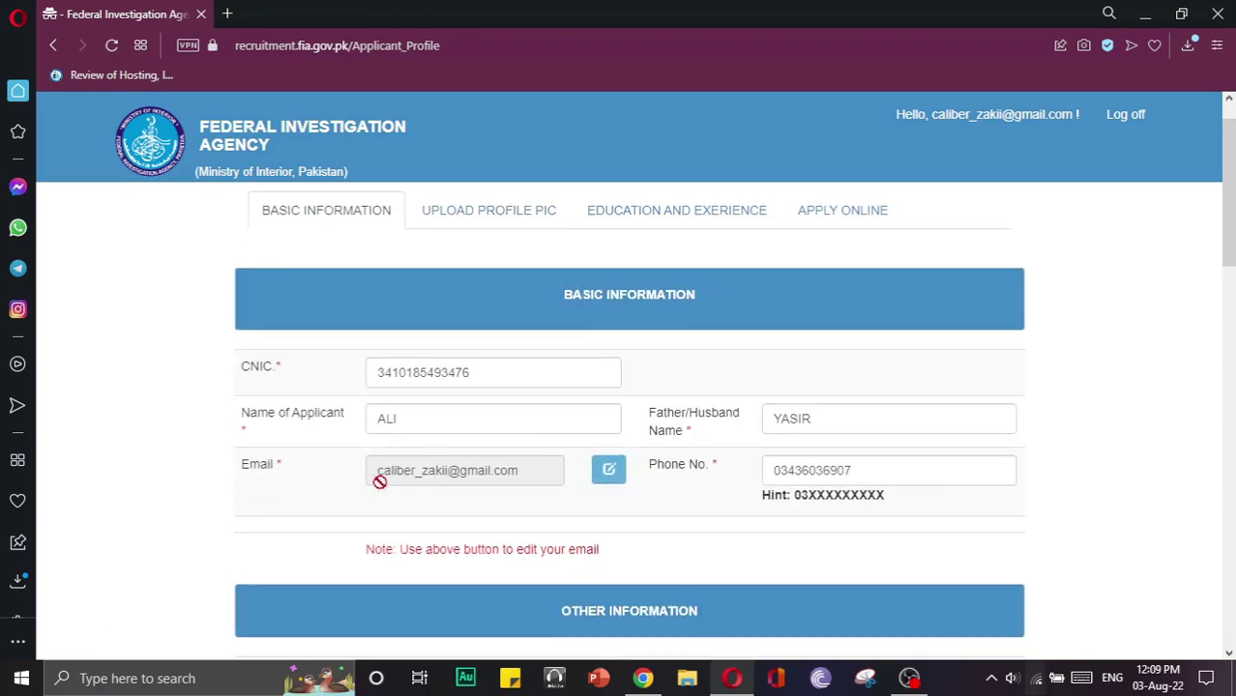
pyautogui.scroll(8, 385, 495)
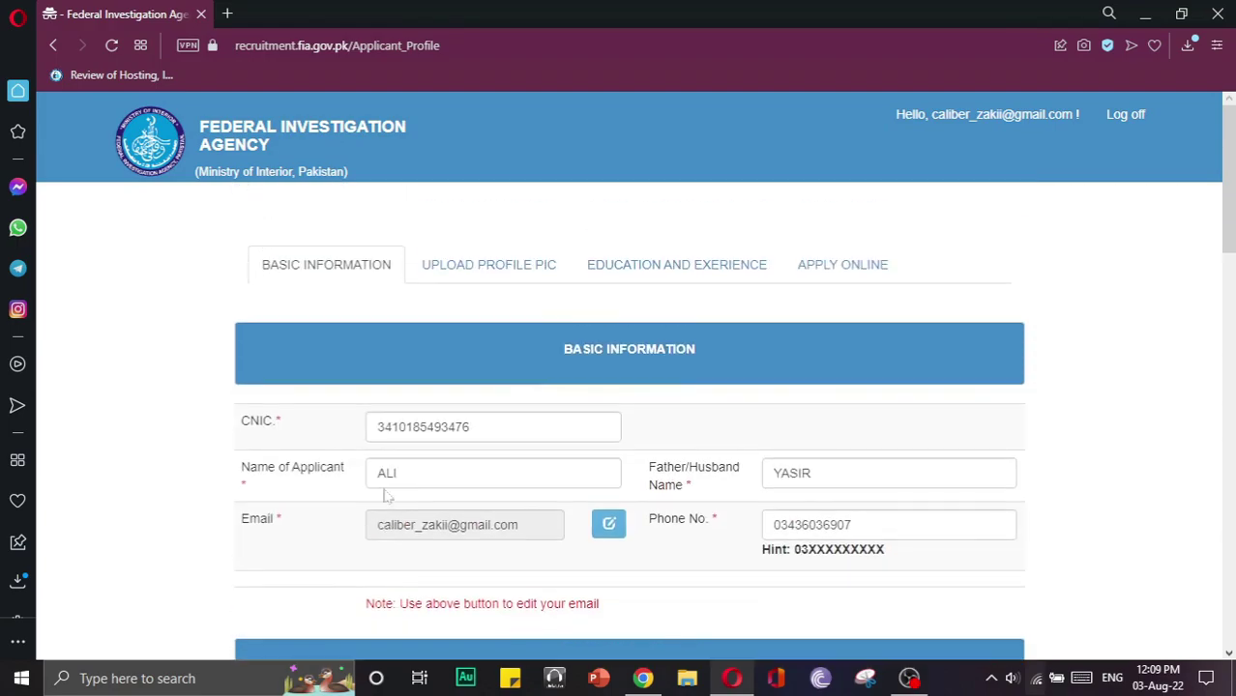
pyautogui.scroll(-5, 383, 493)
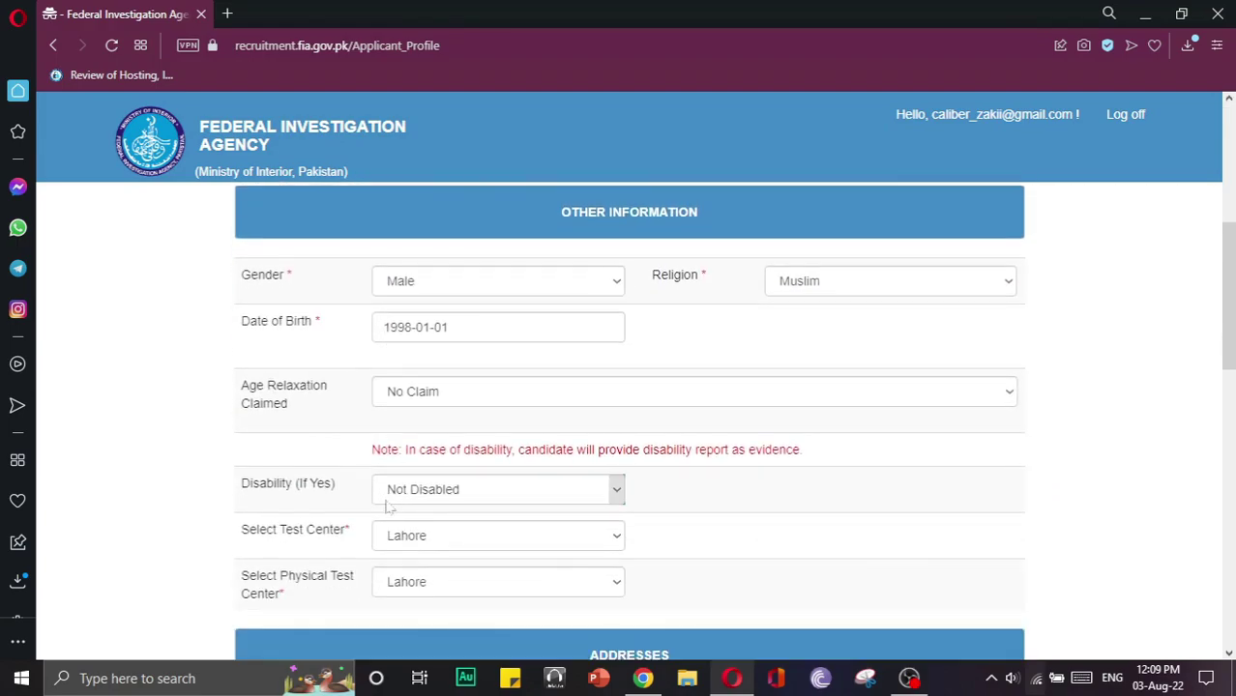
pyautogui.scroll(-3, 629, 426)
pyautogui.scroll(-4, 462, 577)
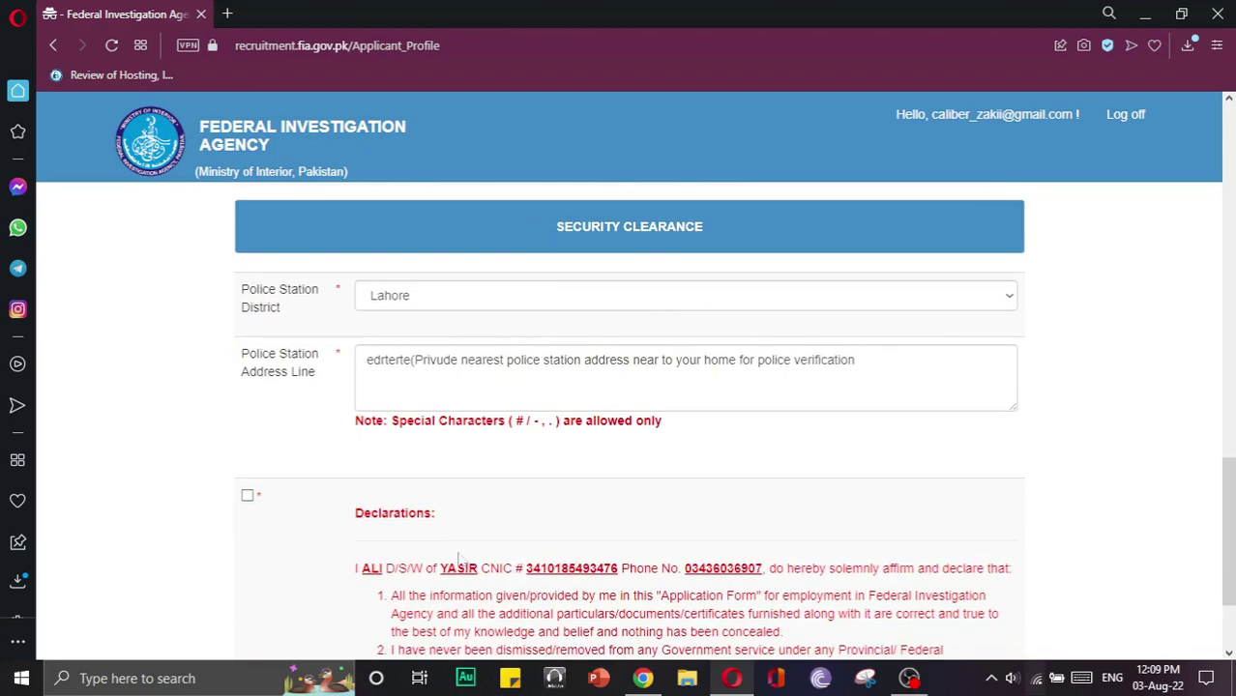
pyautogui.scroll(-2, 435, 480)
pyautogui.scroll(15, 440, 470)
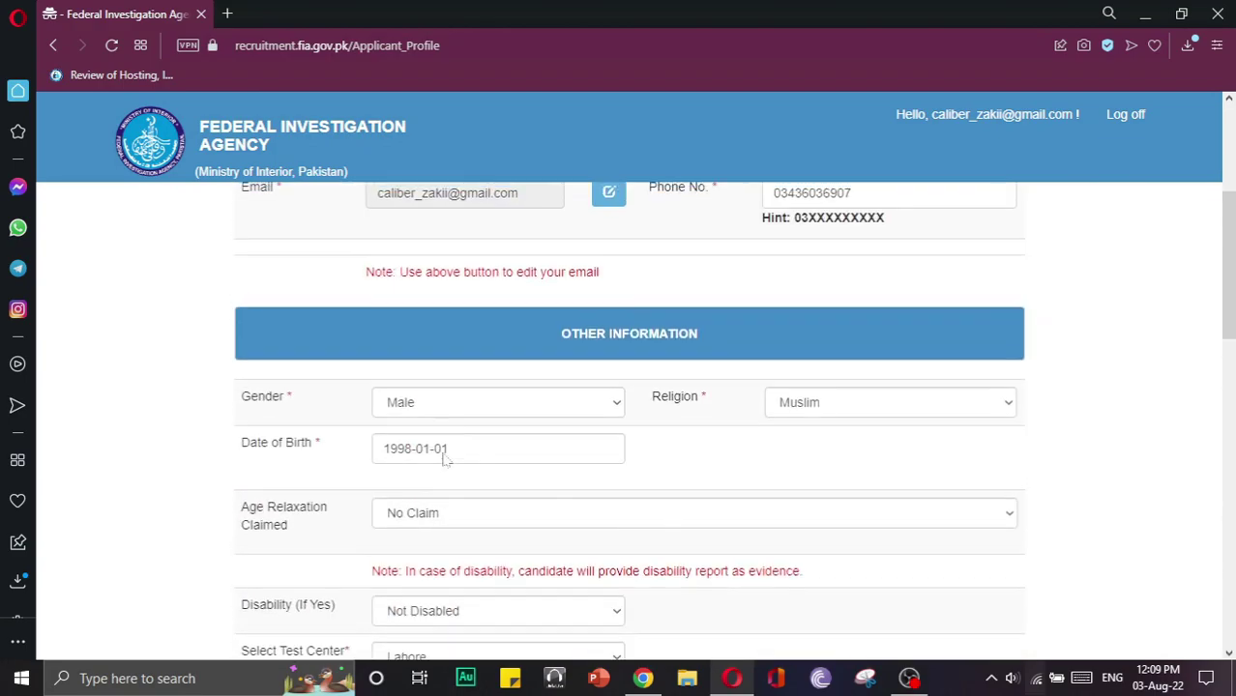
# - Recheck the picture's upload status in the Upload Profile Pic section, and reopen the saved education data
pyautogui.click(465, 279)
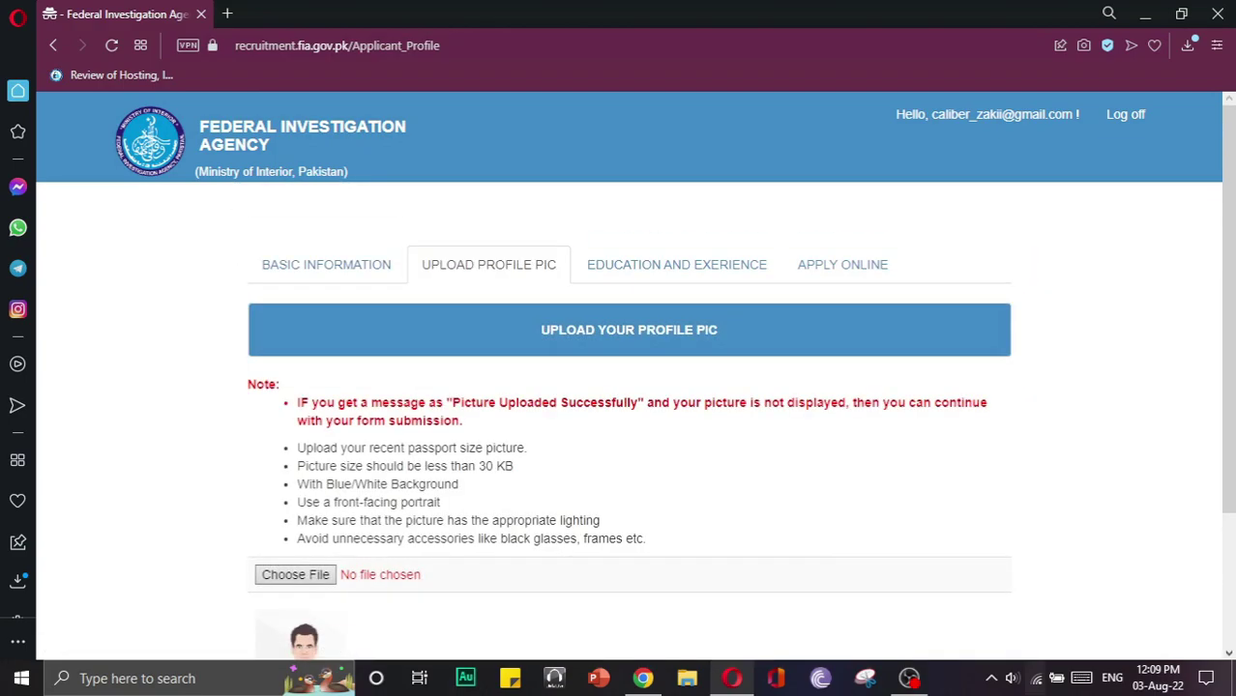
pyautogui.scroll(-2, 378, 442)
pyautogui.moveTo(249, 631); pyautogui.dragTo(551, 622)
pyautogui.click(558, 611)
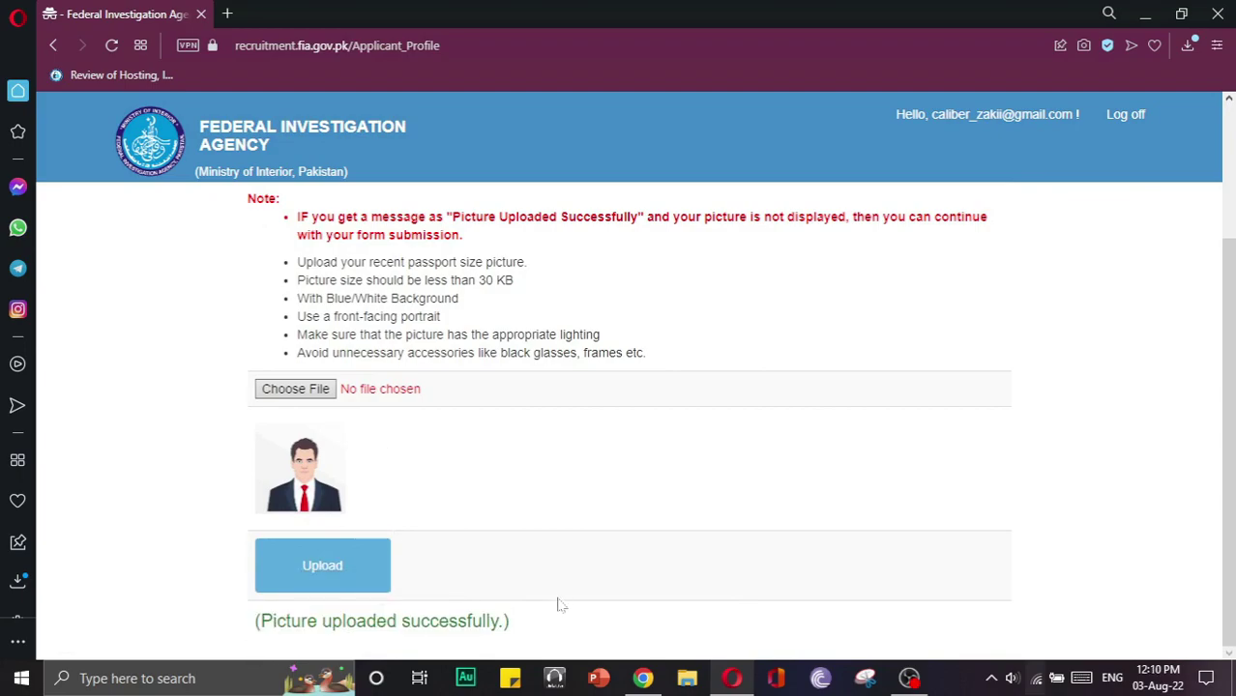
pyautogui.scroll(2, 557, 611)
pyautogui.click(609, 278)
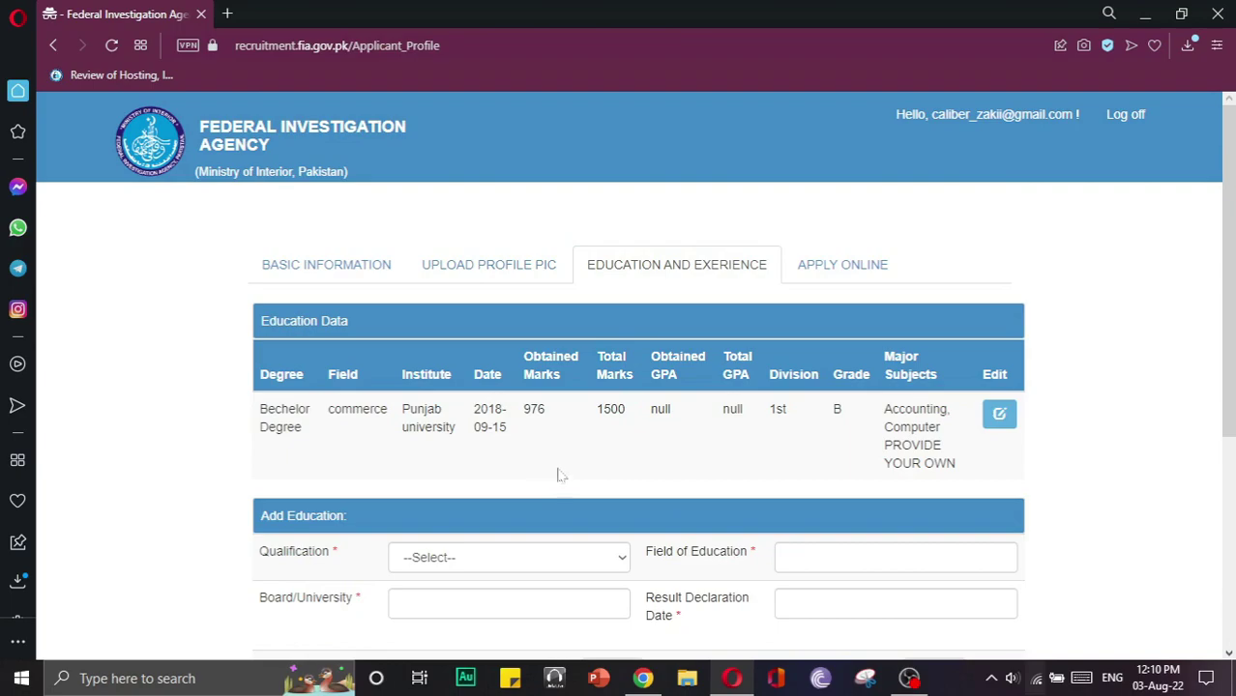
# - Review the saved bachelor's degree entry and the blank Add Education form in the Education and Experience section
pyautogui.scroll(-4, 340, 473)
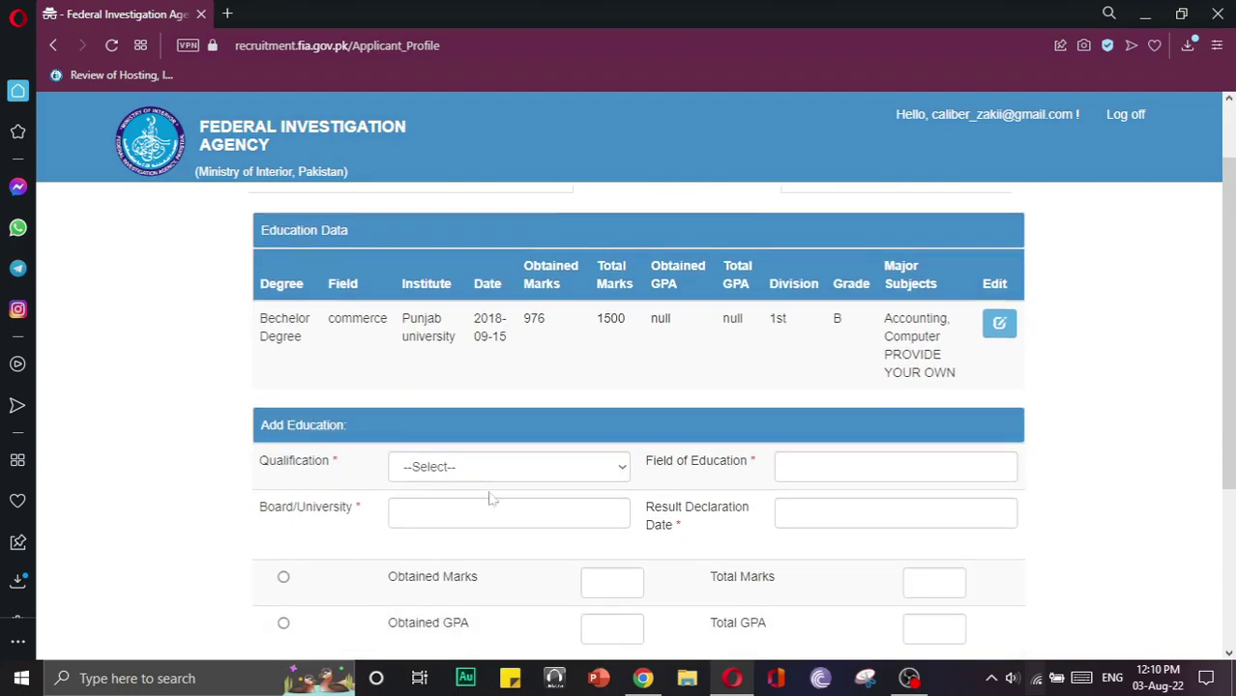
pyautogui.scroll(2, 705, 548)
pyautogui.scroll(-2, 705, 548)
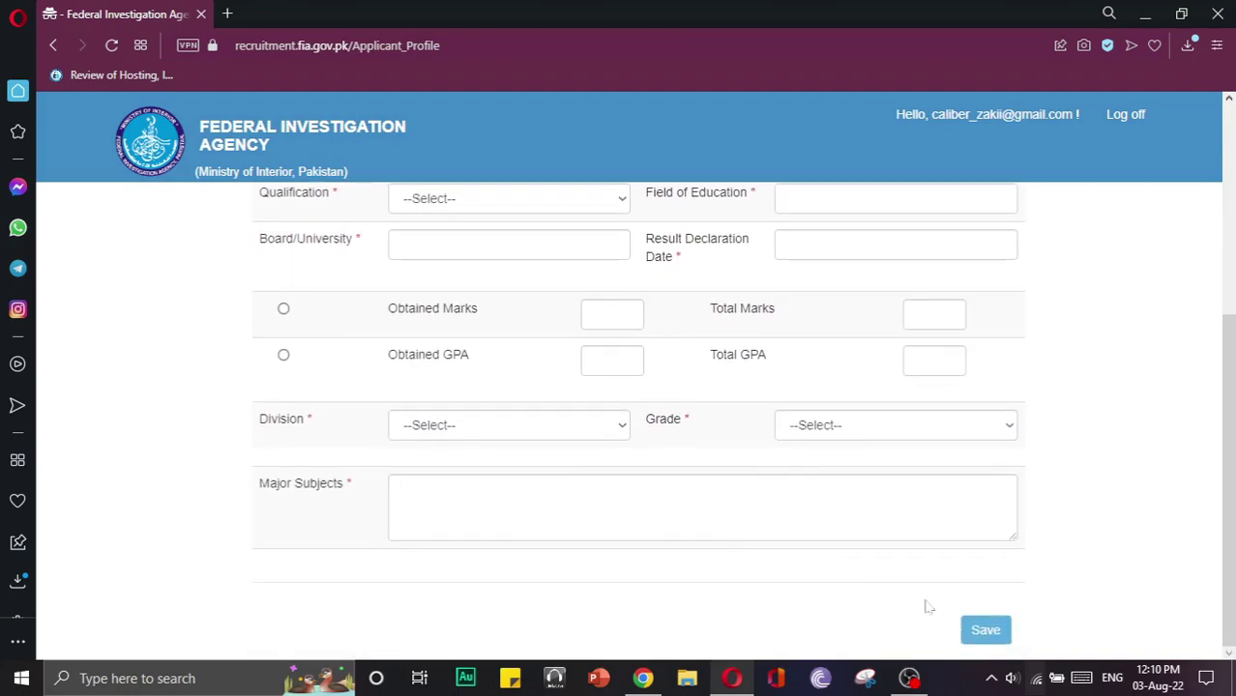
pyautogui.scroll(3, 967, 626)
pyautogui.moveTo(228, 329); pyautogui.dragTo(1061, 394)
pyautogui.click(1064, 384)
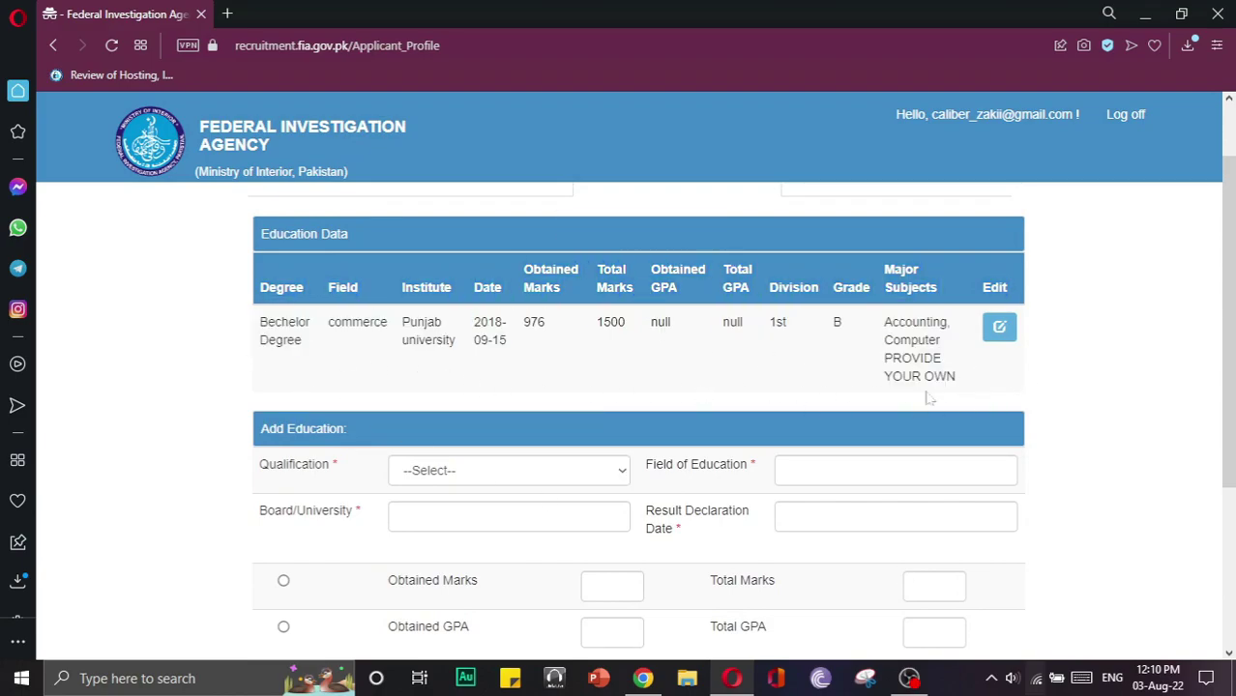
# - Open the Apply Online section and examine the available posts with their required degree, experience, maximum age and apply options
pyautogui.scroll(1, 870, 406)
pyautogui.click(831, 273)
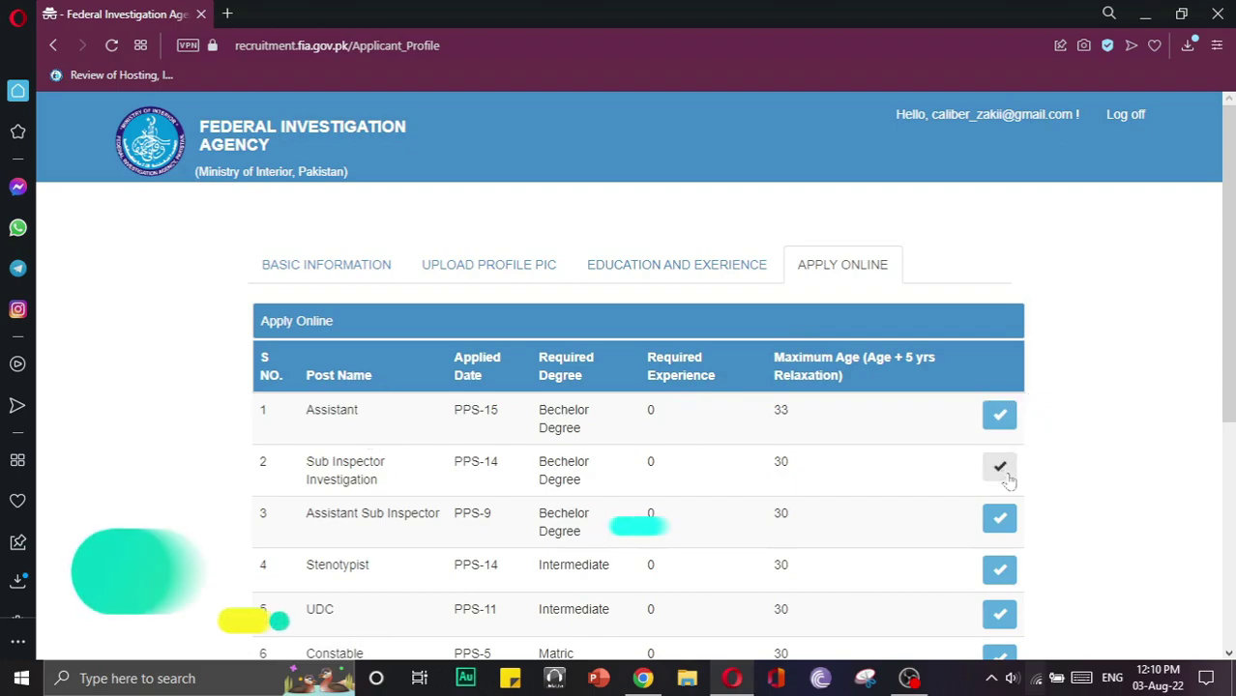
pyautogui.scroll(-4, 1008, 534)
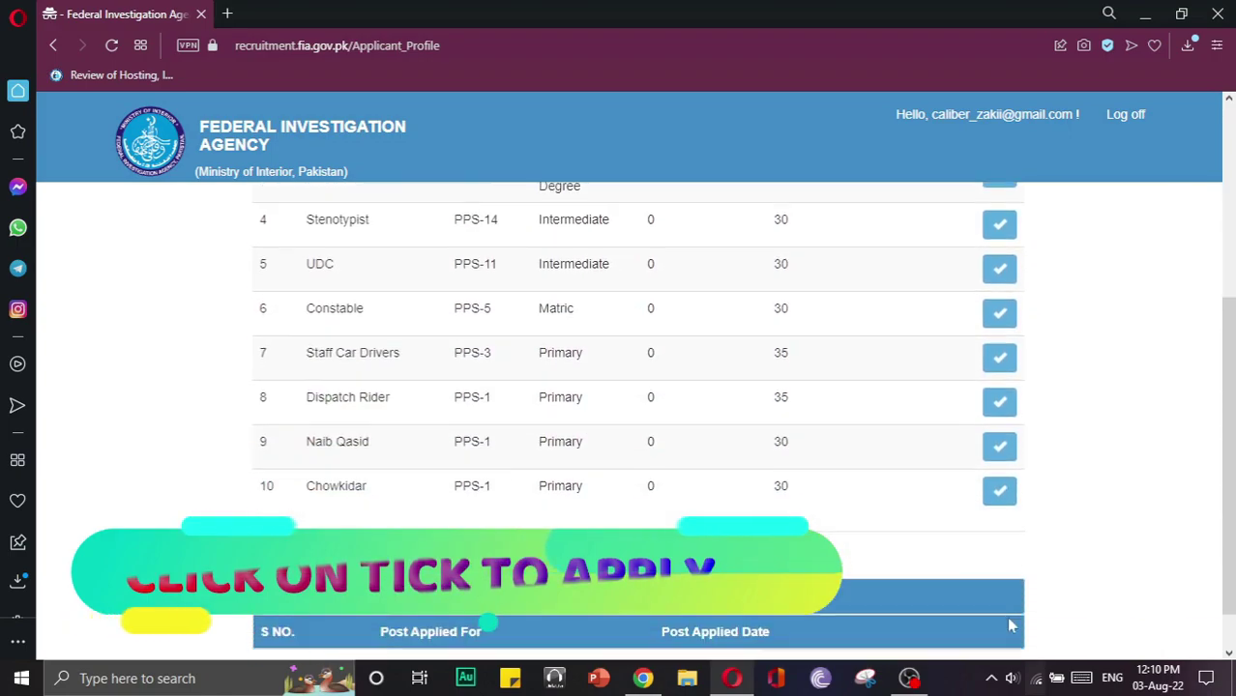
pyautogui.scroll(5, 1006, 612)
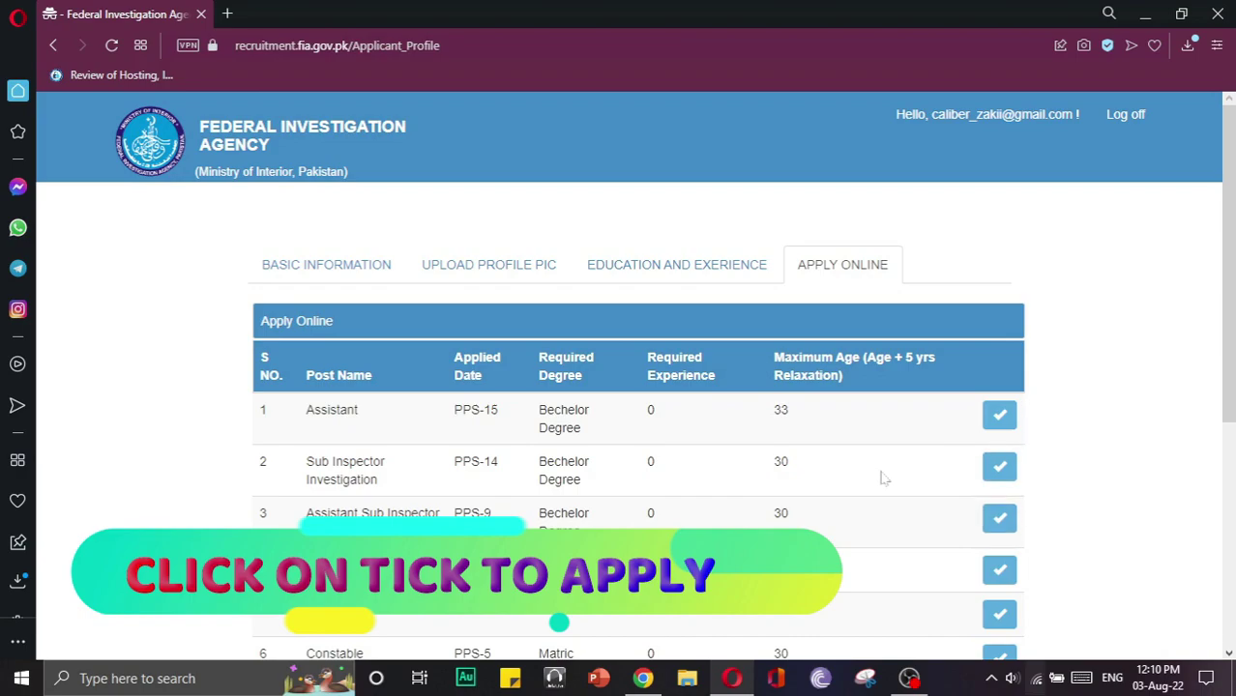
pyautogui.scroll(-2, 882, 478)
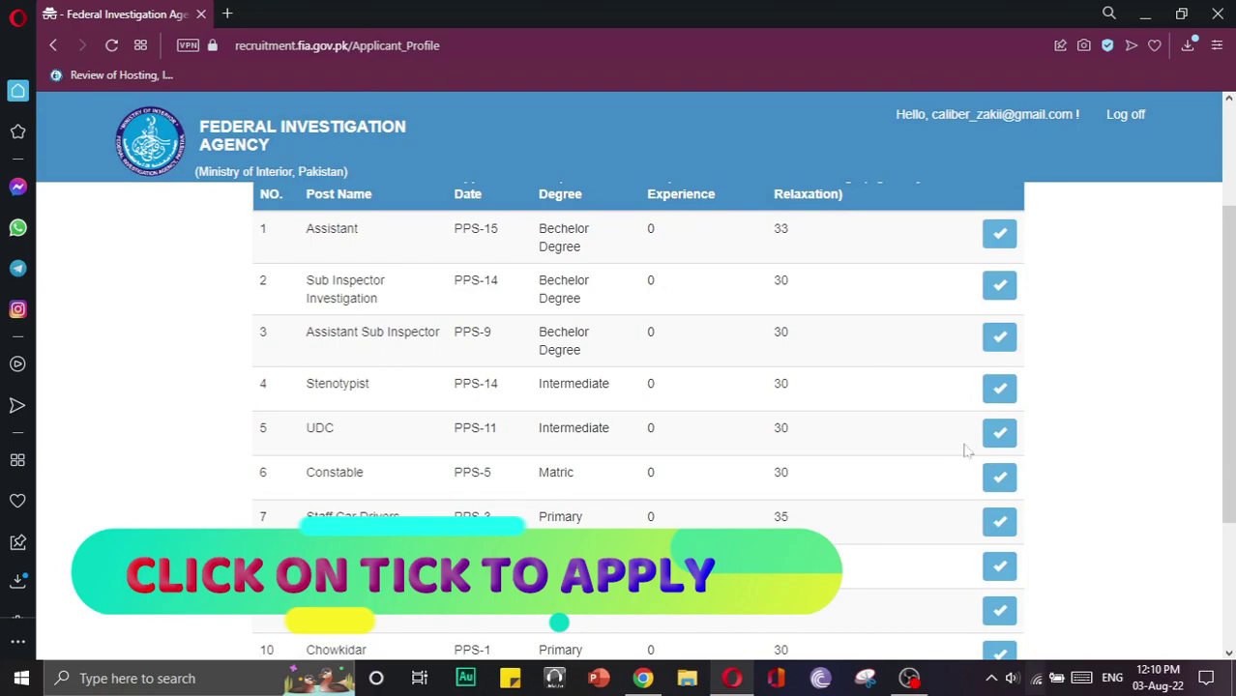
pyautogui.scroll(-2, 999, 566)
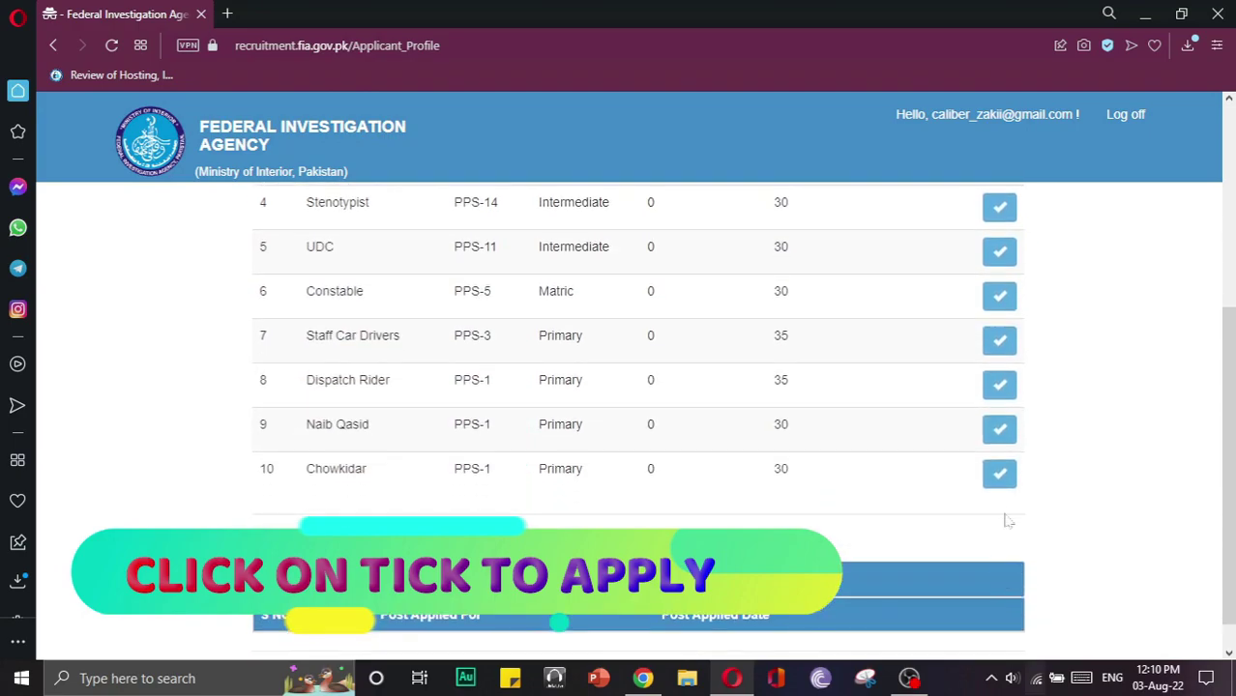
pyautogui.scroll(3, 1005, 498)
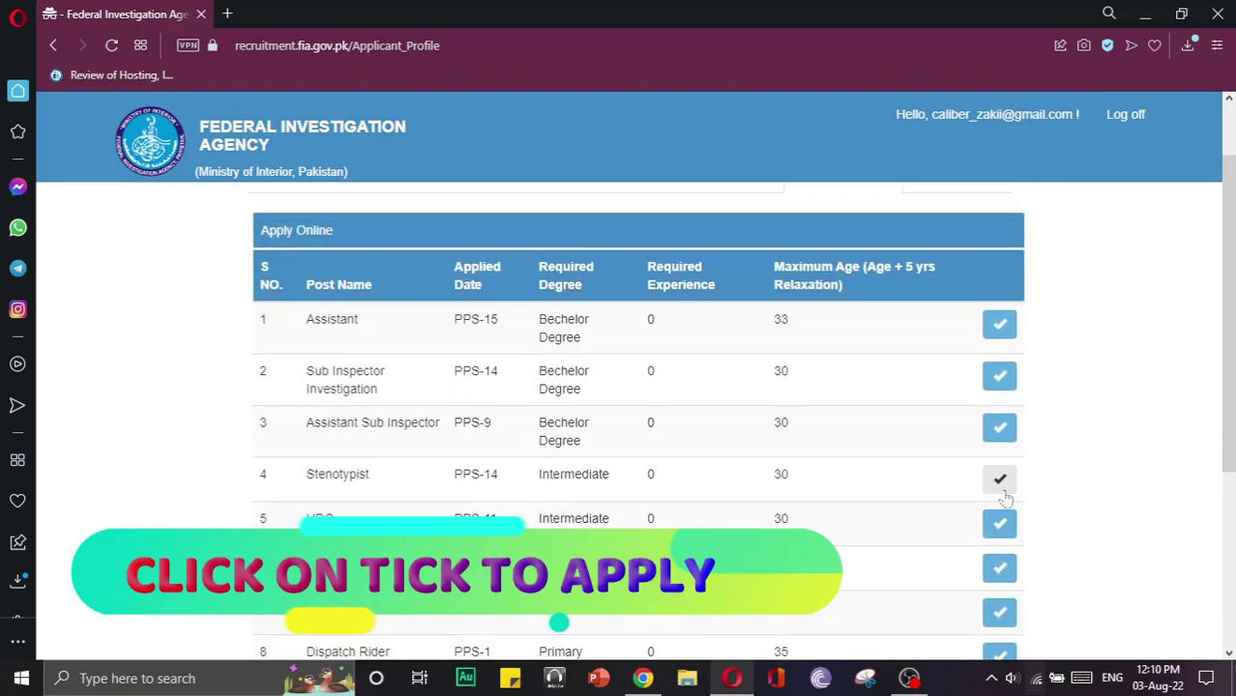
pyautogui.scroll(-1, 1006, 498)
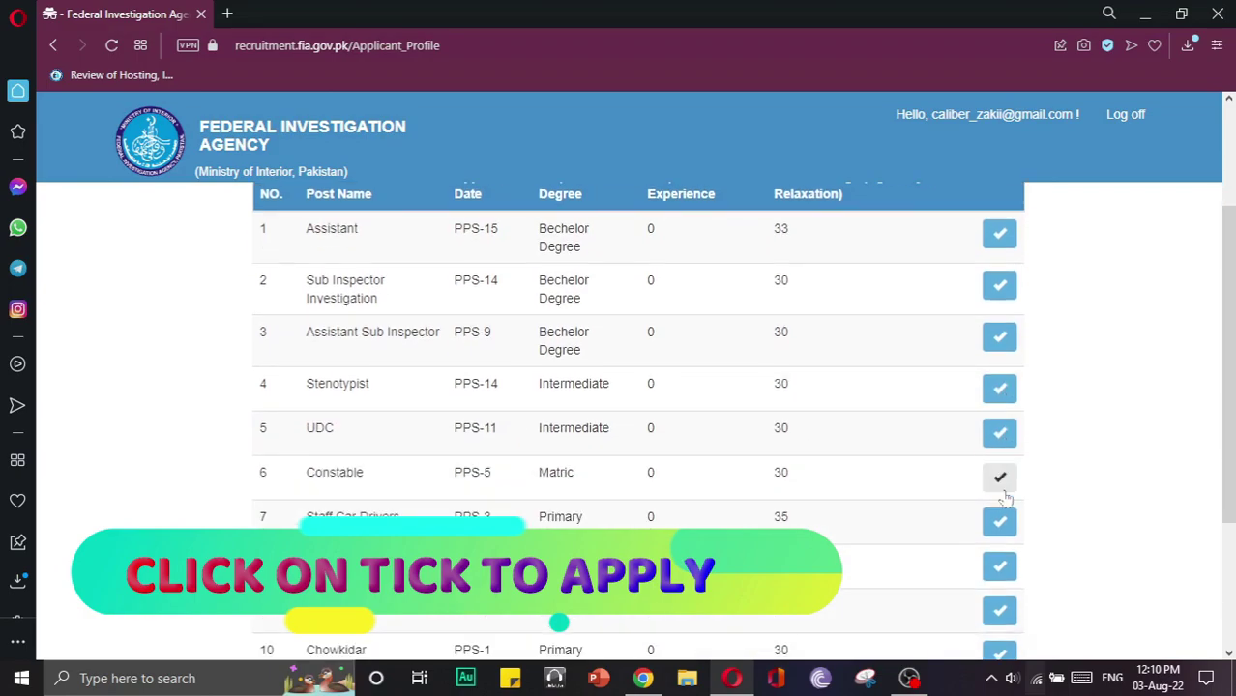
pyautogui.scroll(1, 1006, 498)
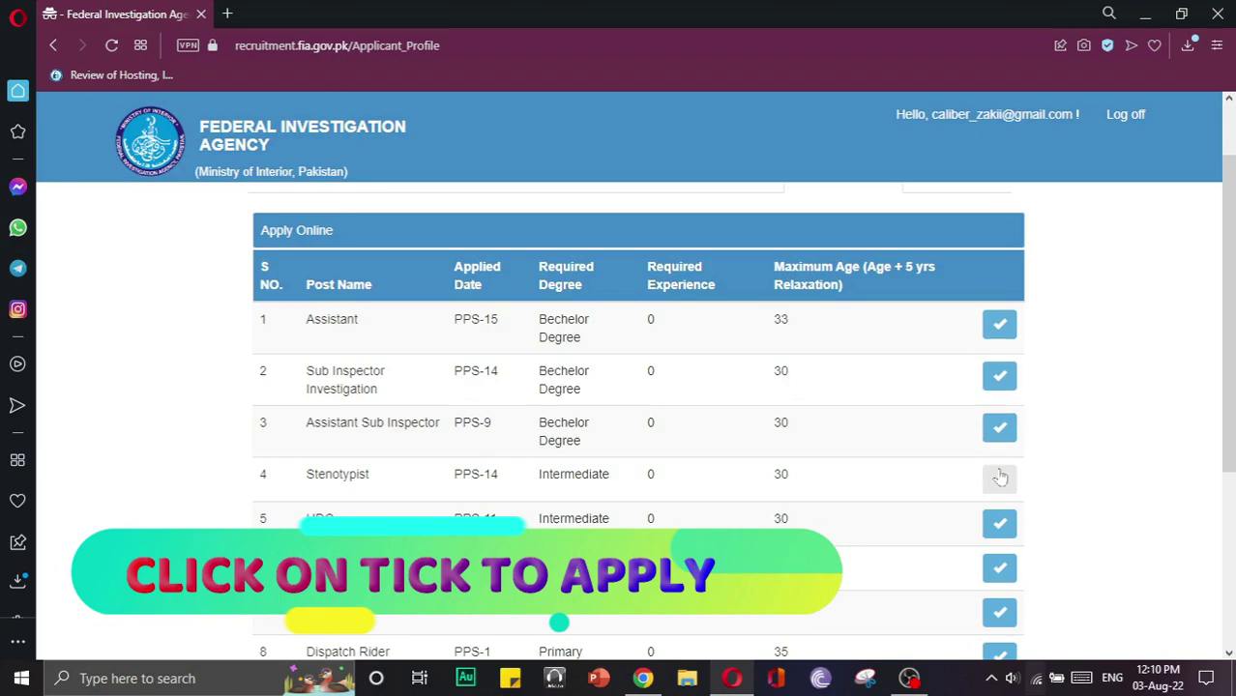
pyautogui.scroll(-2, 998, 475)
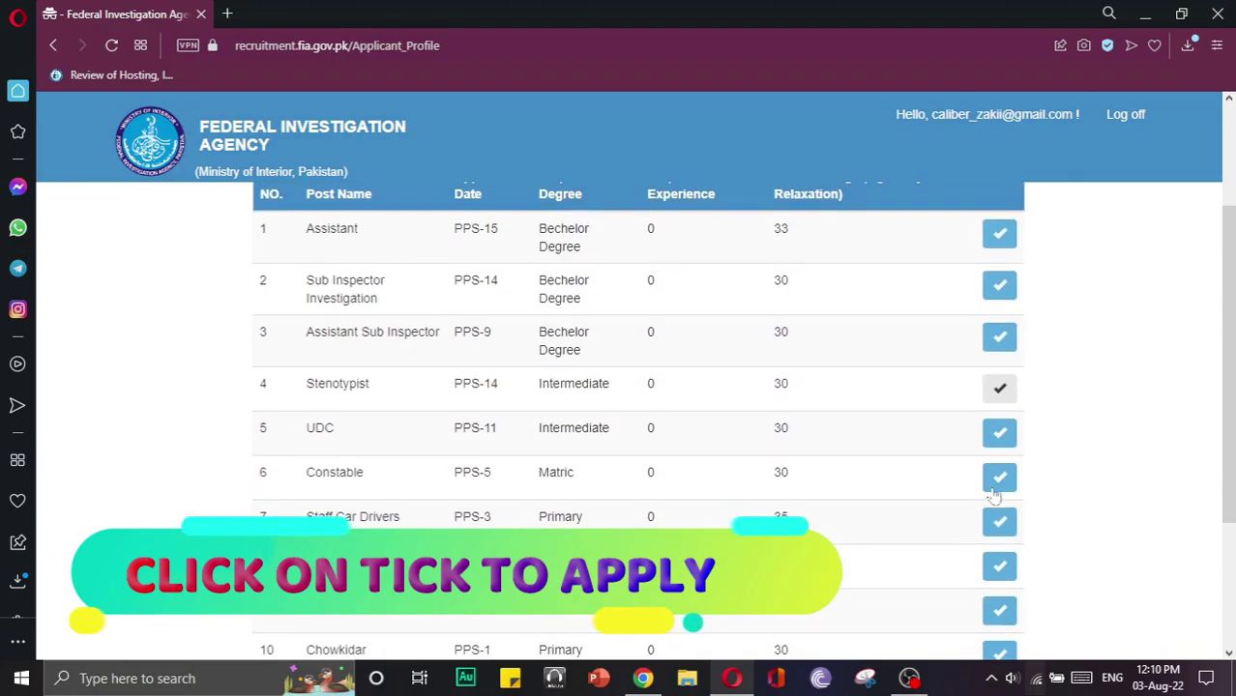
pyautogui.scroll(3, 1023, 533)
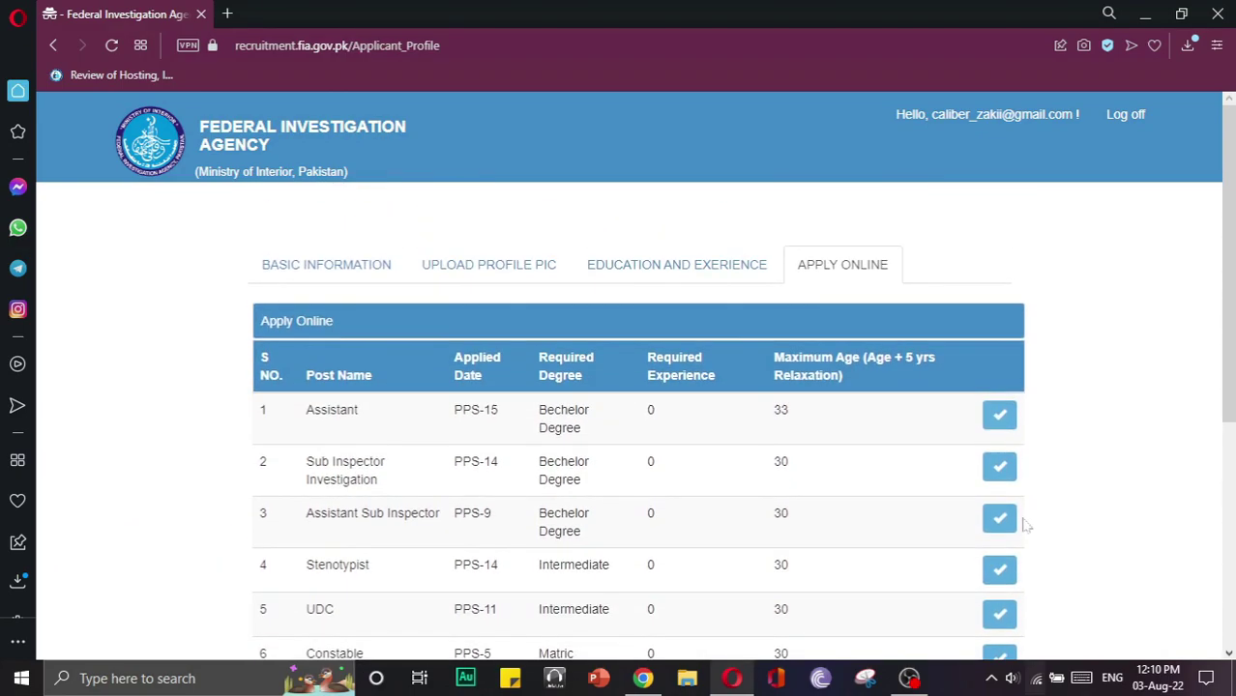